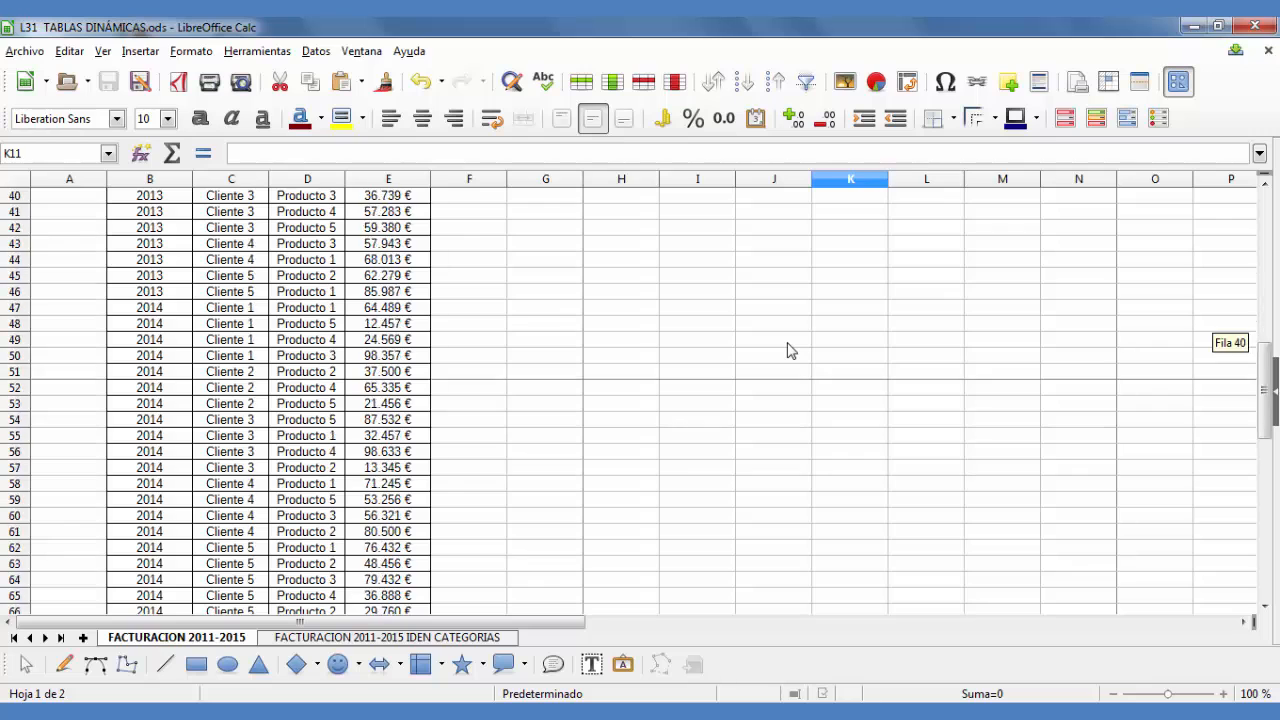
Select the whole billing table, headers included, as range B2:E80 on the FACTURACION 2011-2015 sheet
scroll(790, 350, up, 7)
scroll(789, 350, up, 12)
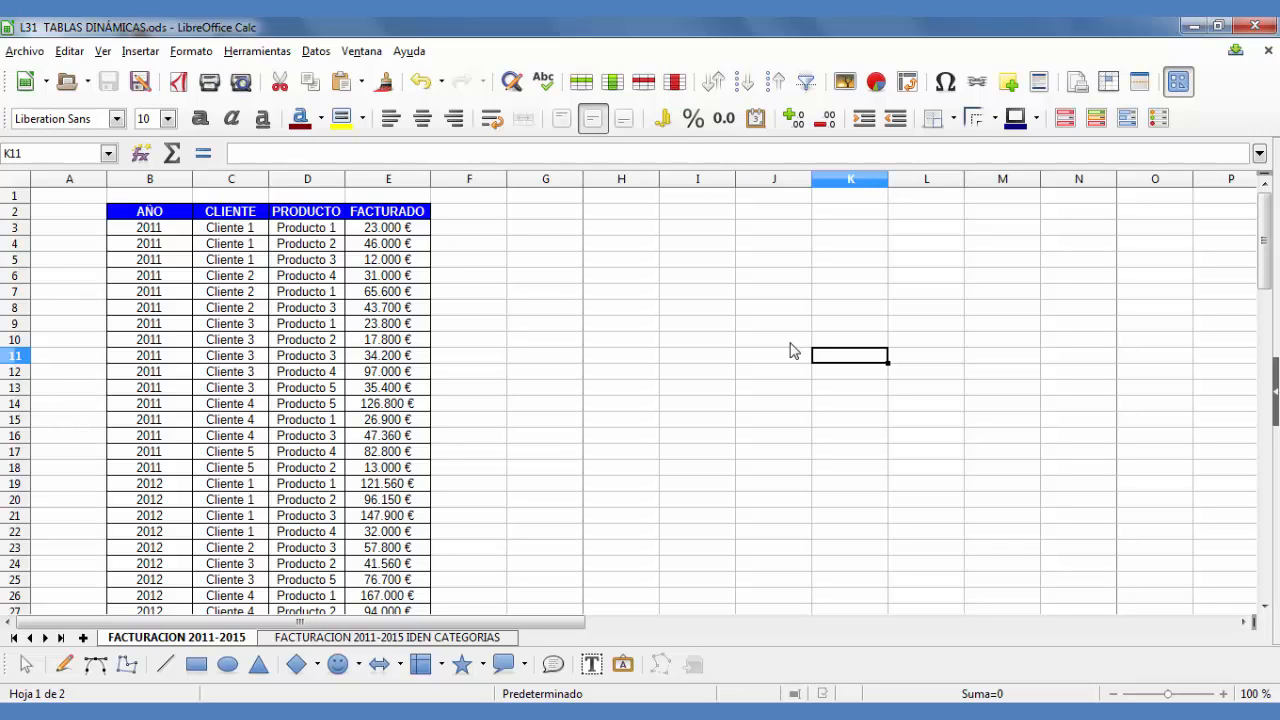
drag(171, 211, 430, 537)
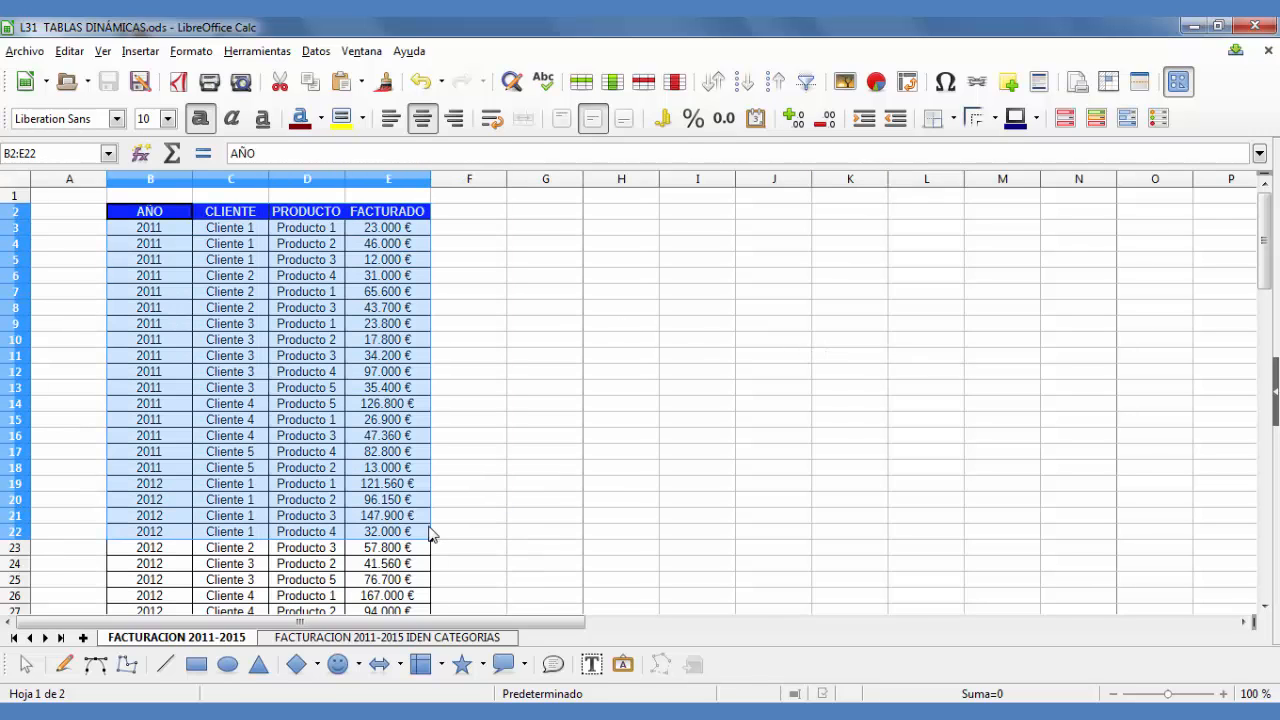
click(150, 215)
scroll(287, 280, down, 11)
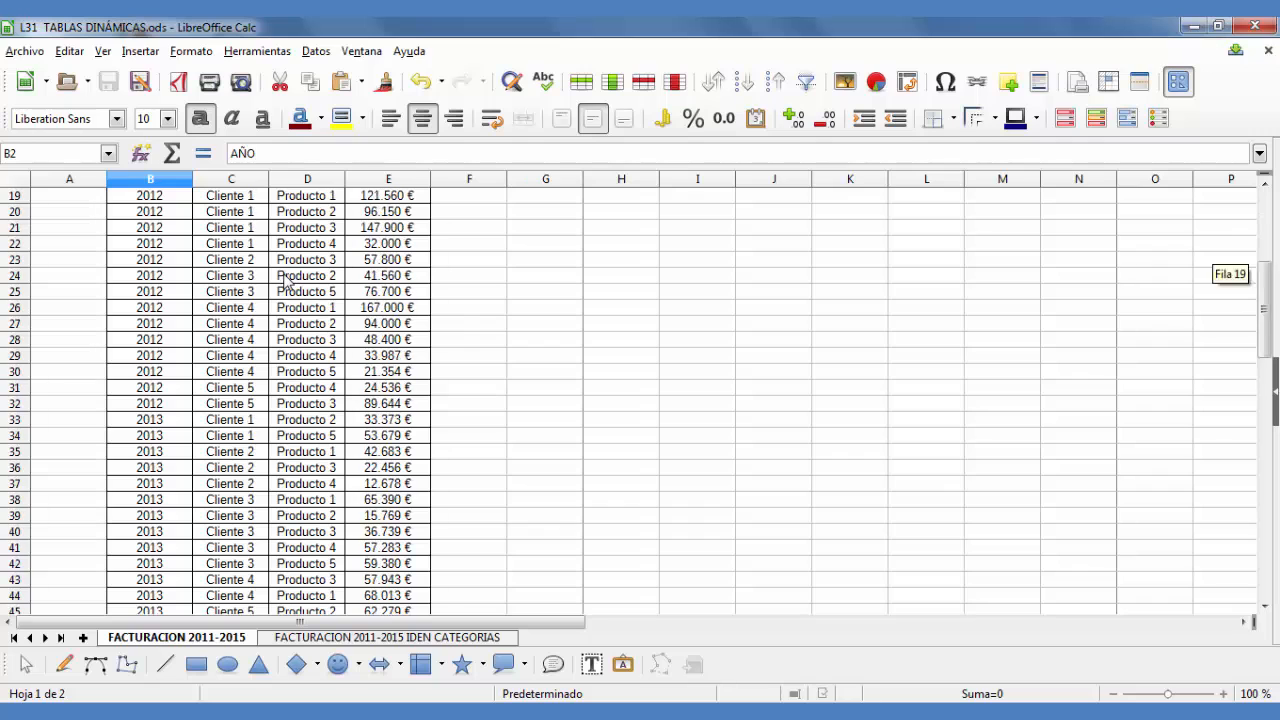
scroll(287, 280, down, 11)
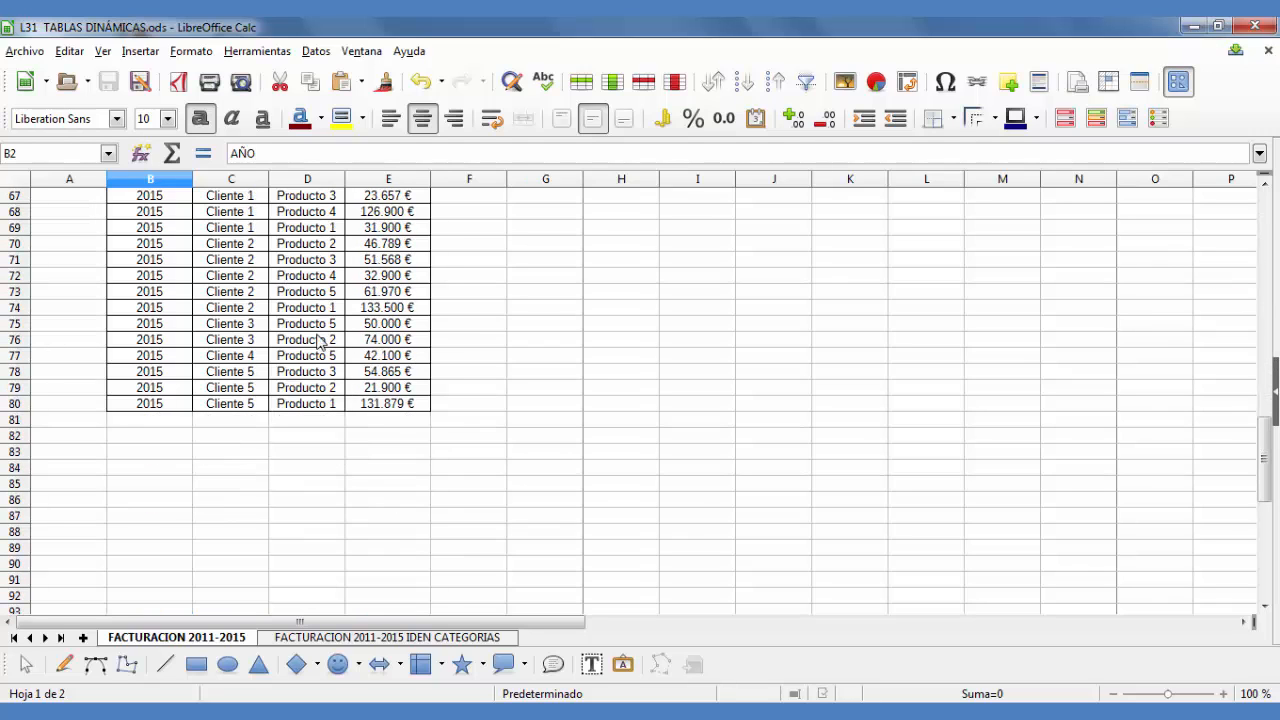
shift+click(398, 410)
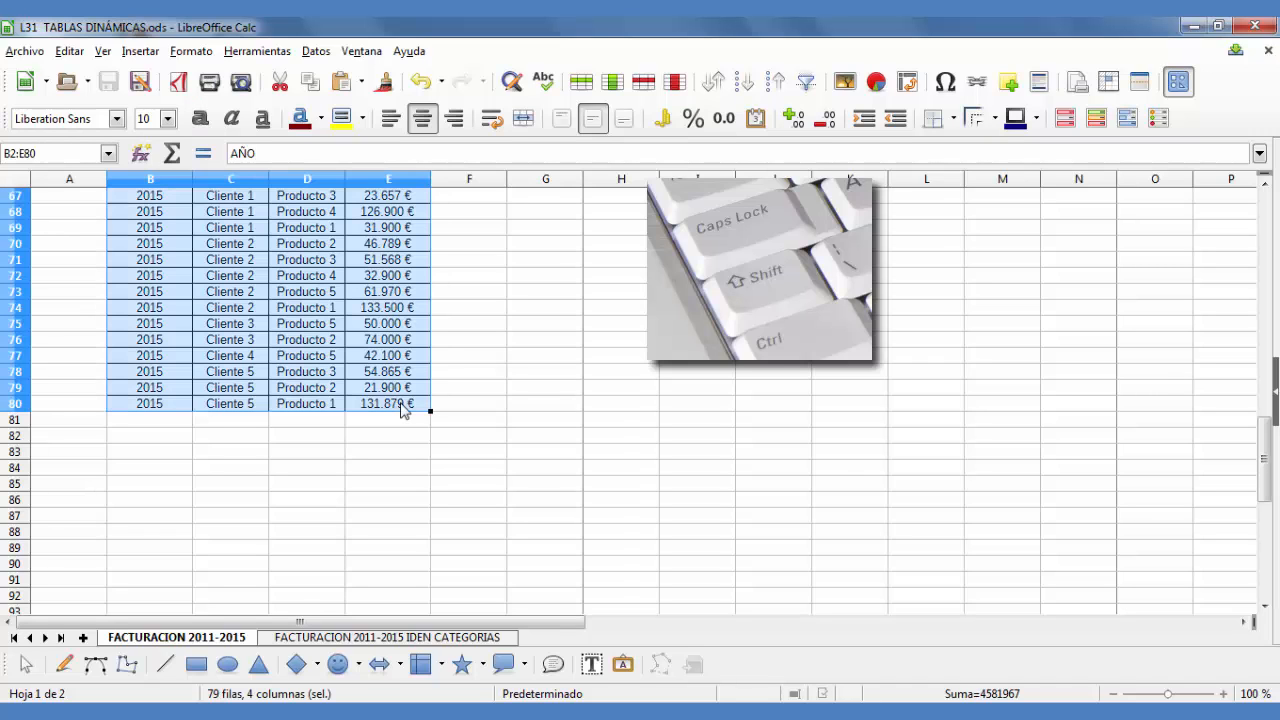
scroll(400, 410, up, 20)
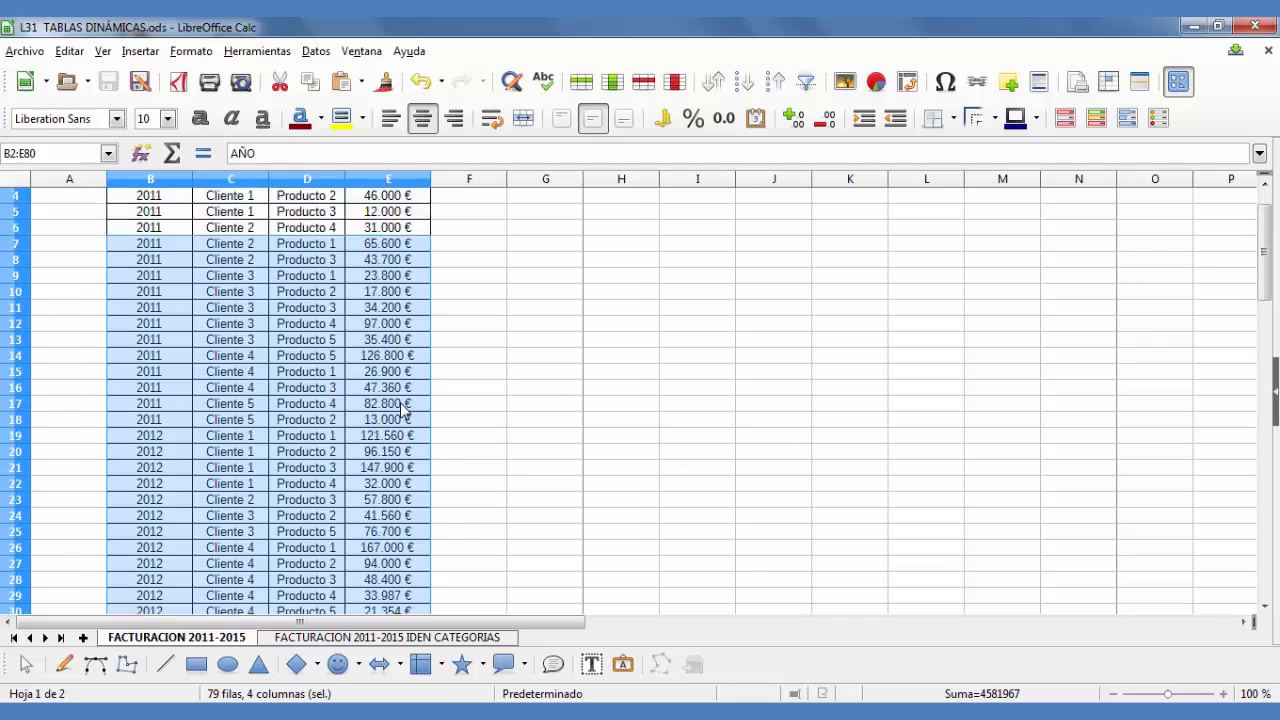
Create a pivot table from the current selection with FACTURADO as the data field and CLIENTE as the row field
click(313, 55)
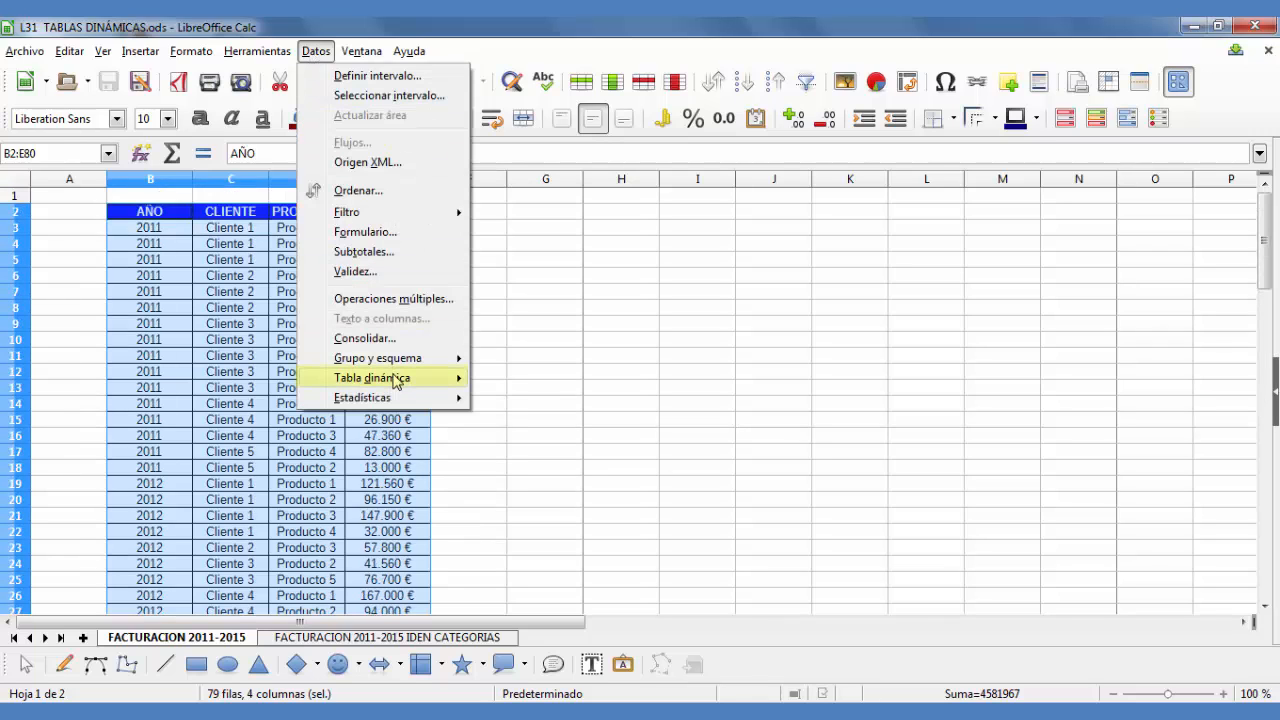
mouse_move(396, 381)
click(536, 380)
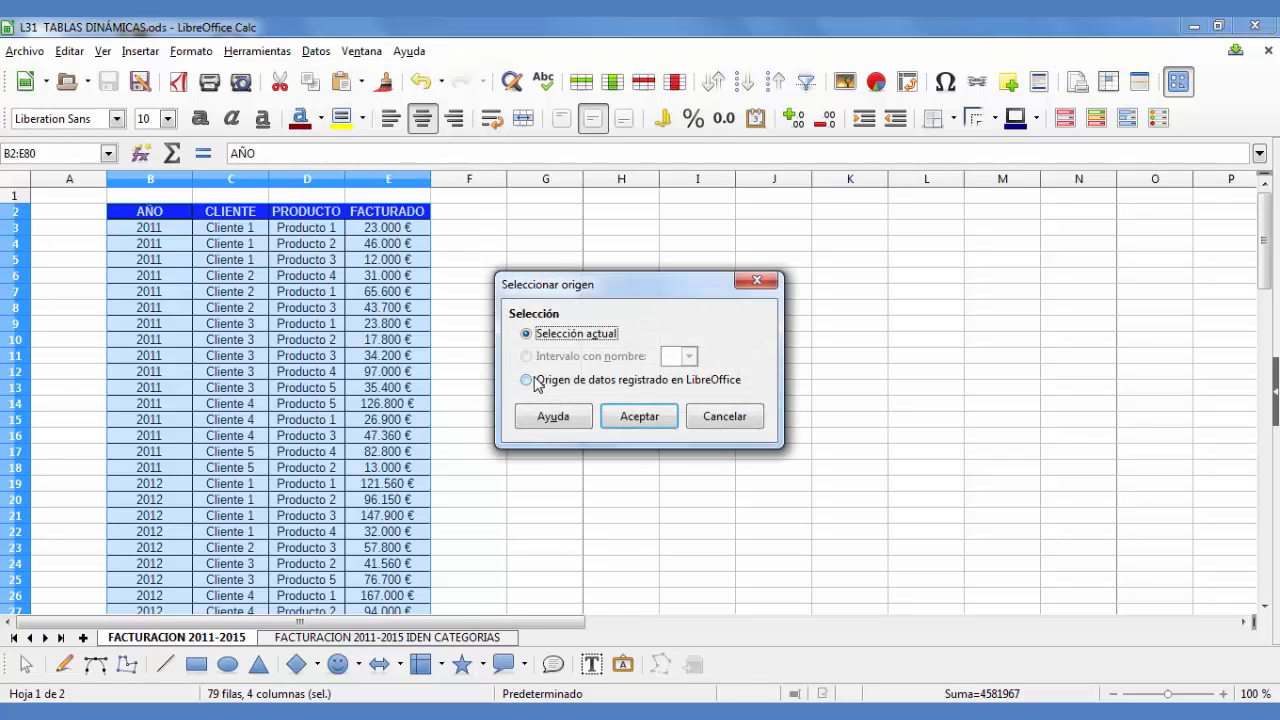
click(630, 418)
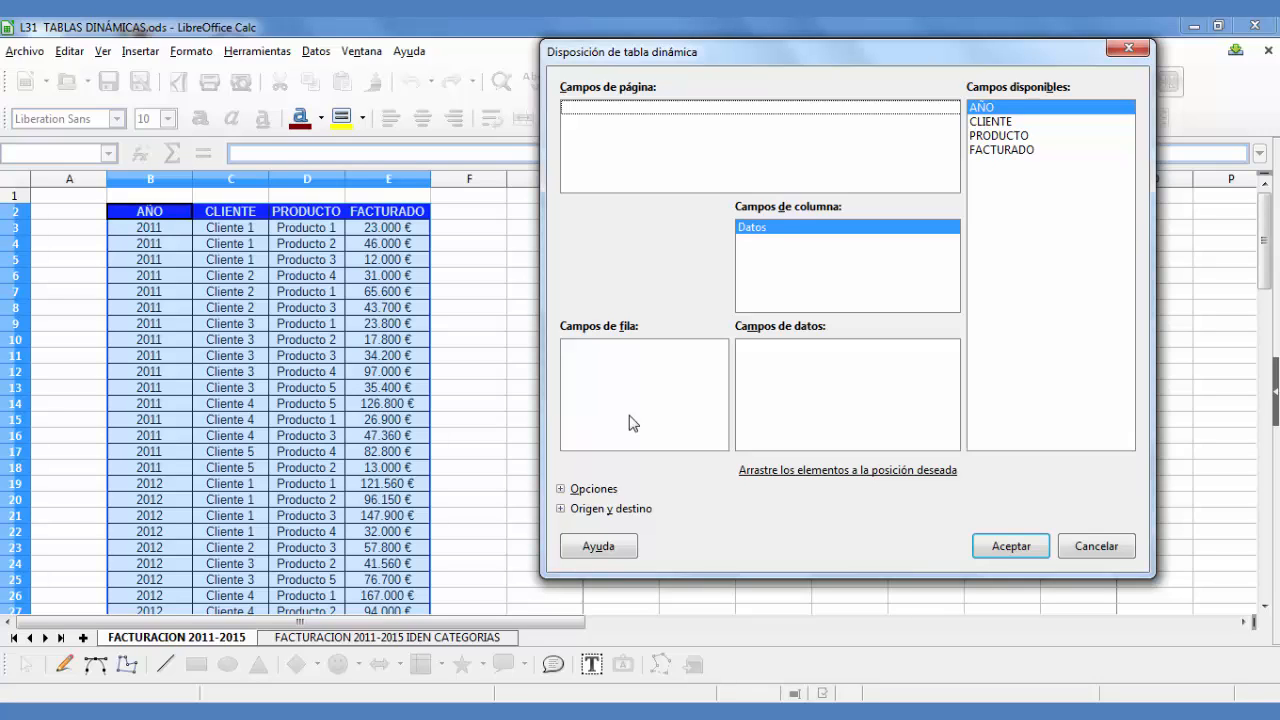
click(995, 152)
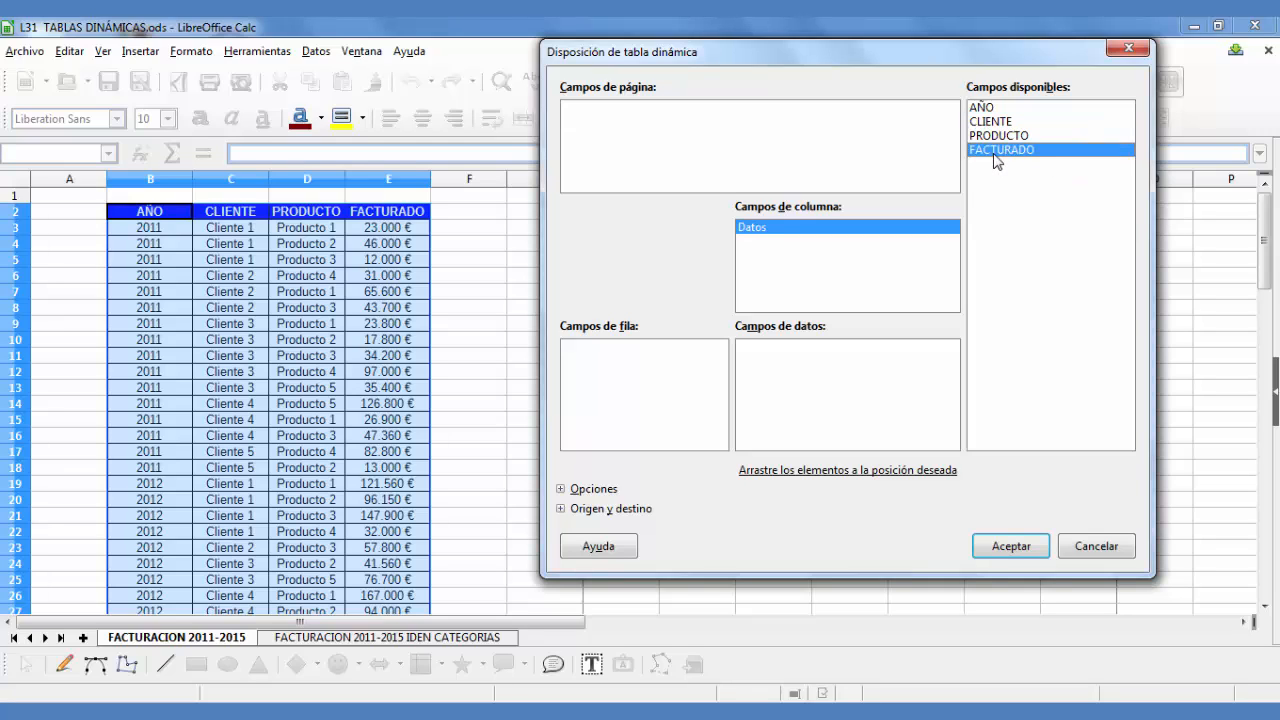
drag(995, 160, 818, 386)
click(989, 124)
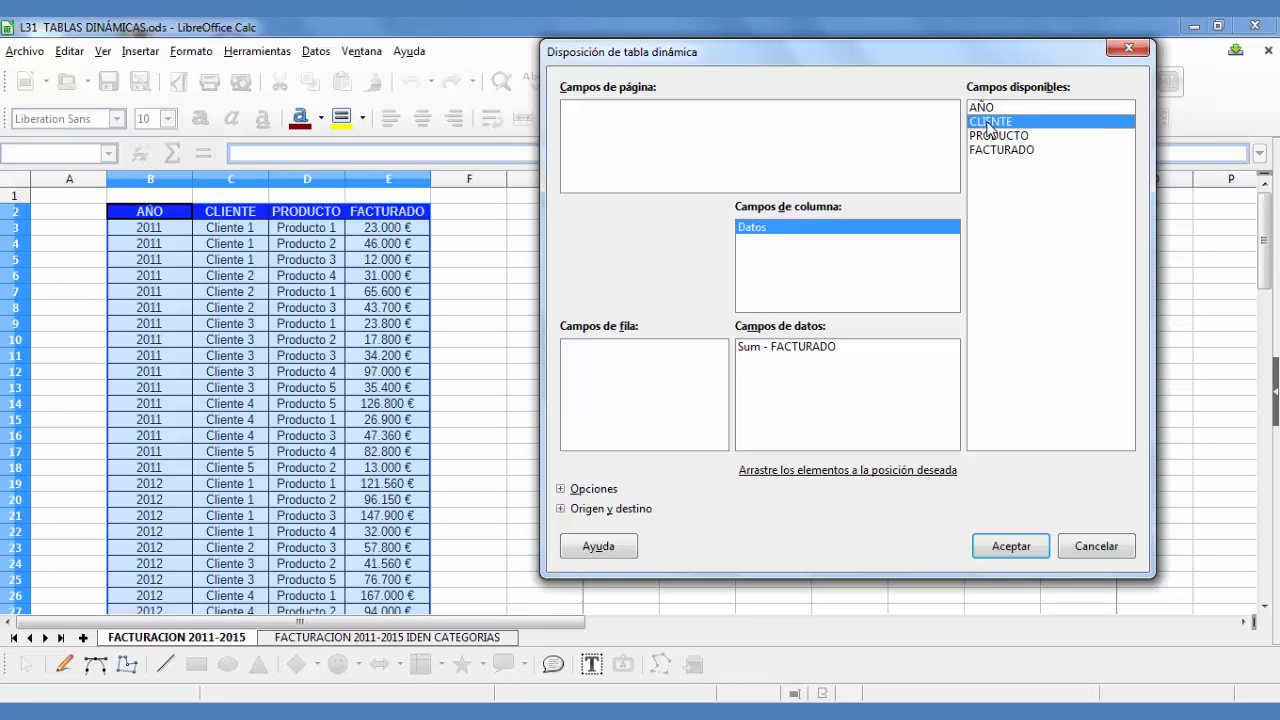
drag(989, 124, 622, 373)
click(1004, 548)
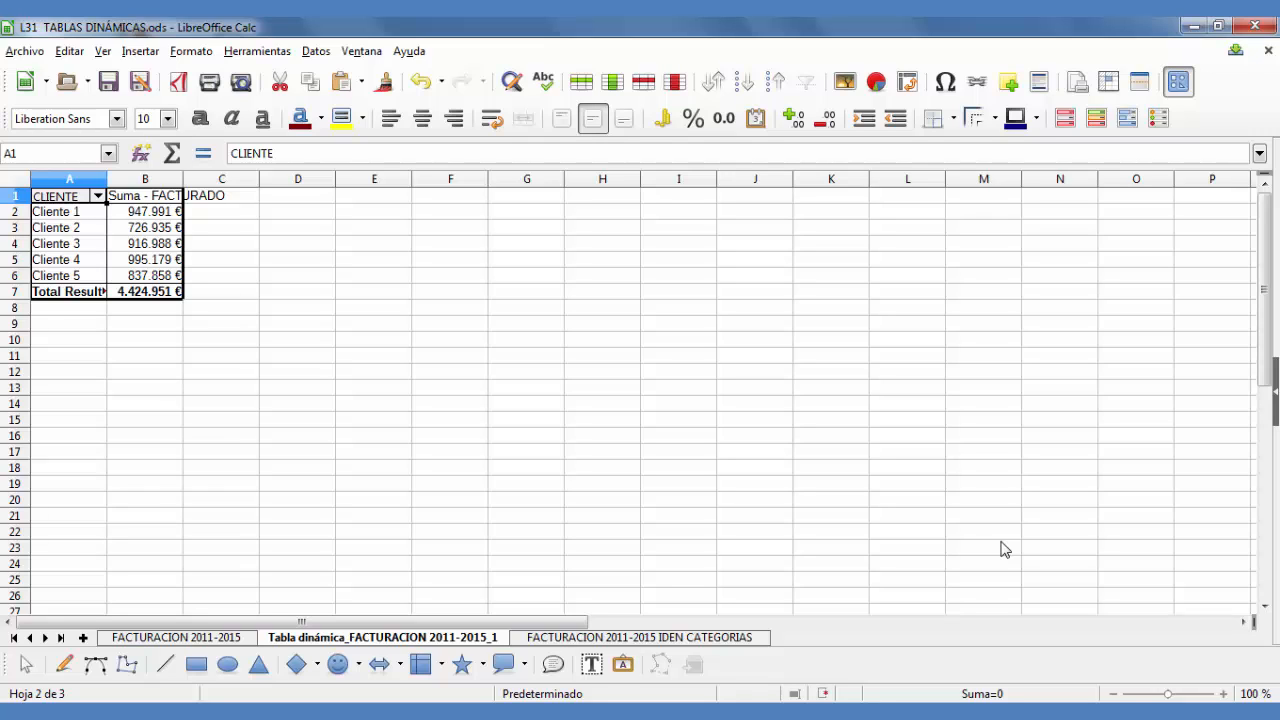
Edit the pivot table layout to move the CLIENTE field from the row fields to the column fields
drag(172, 292, 40, 200)
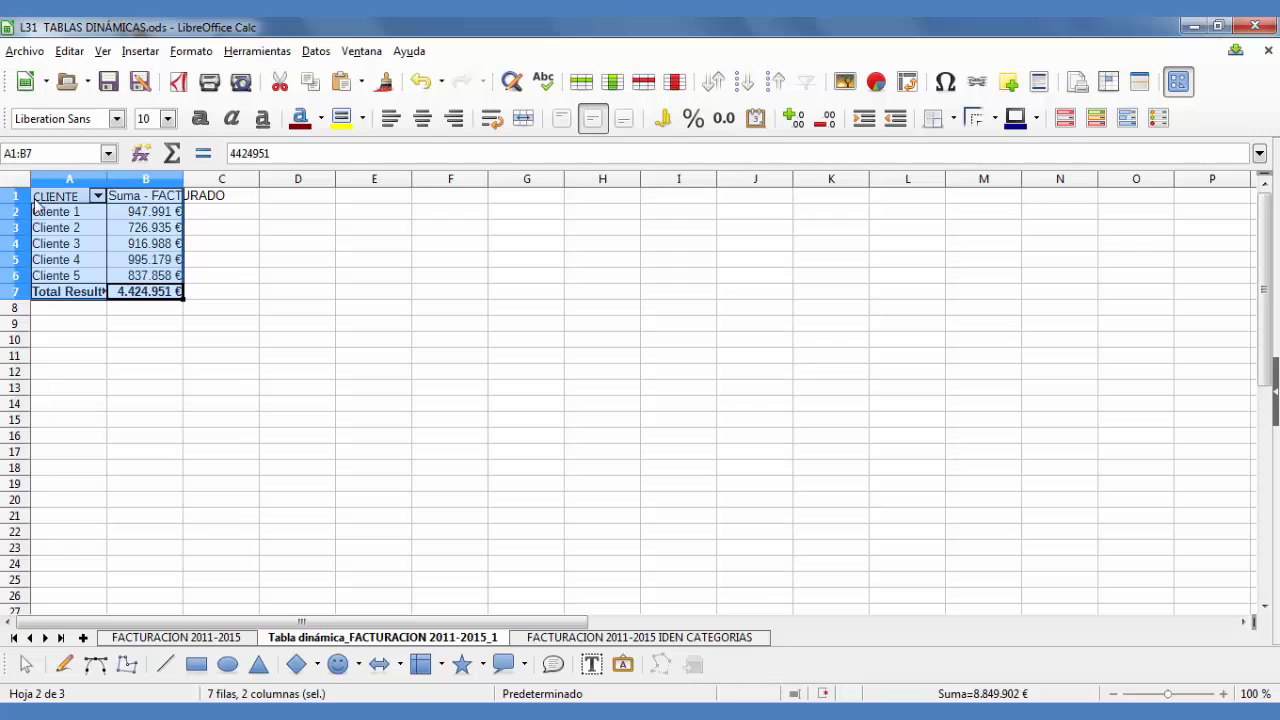
right_click(139, 195)
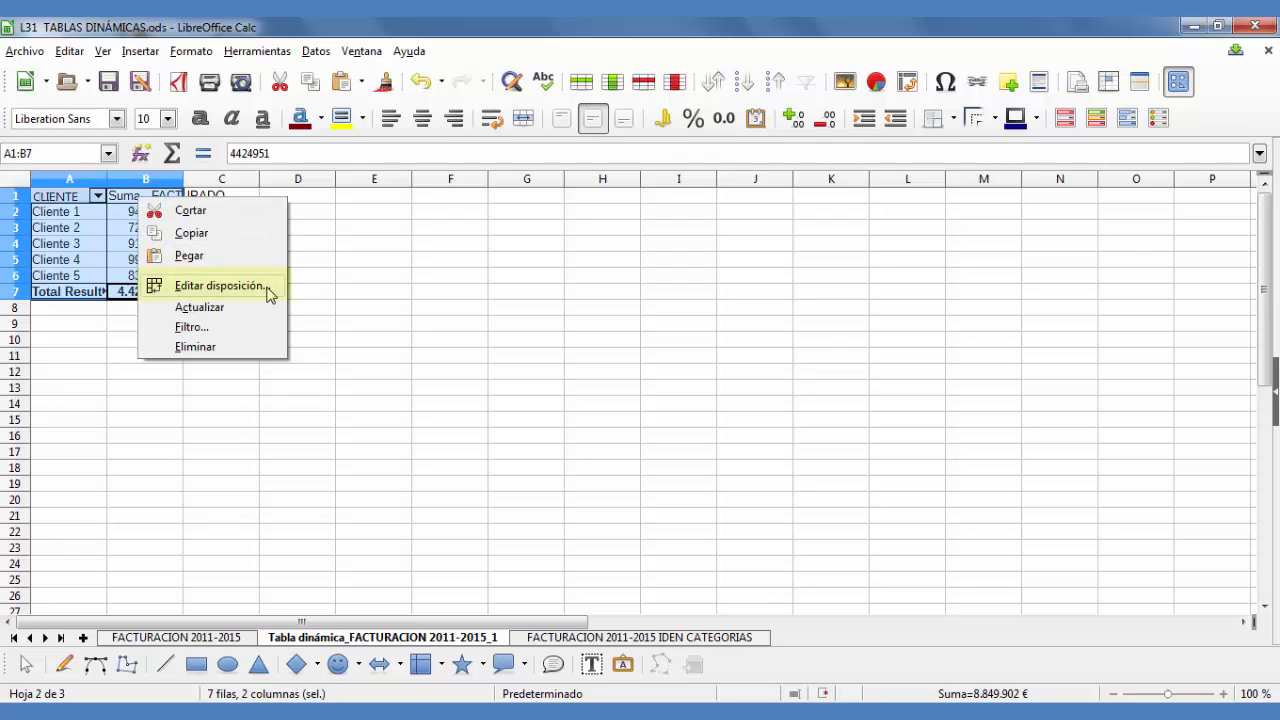
click(220, 286)
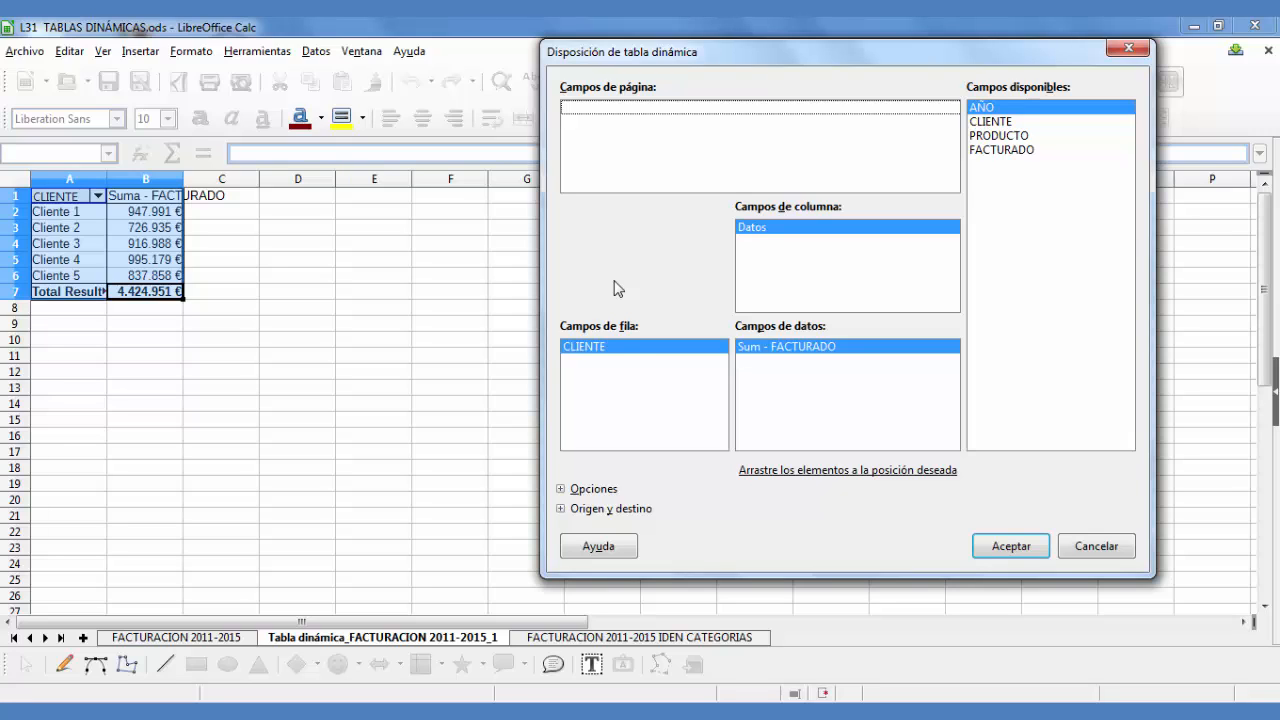
drag(583, 357, 829, 279)
click(1012, 547)
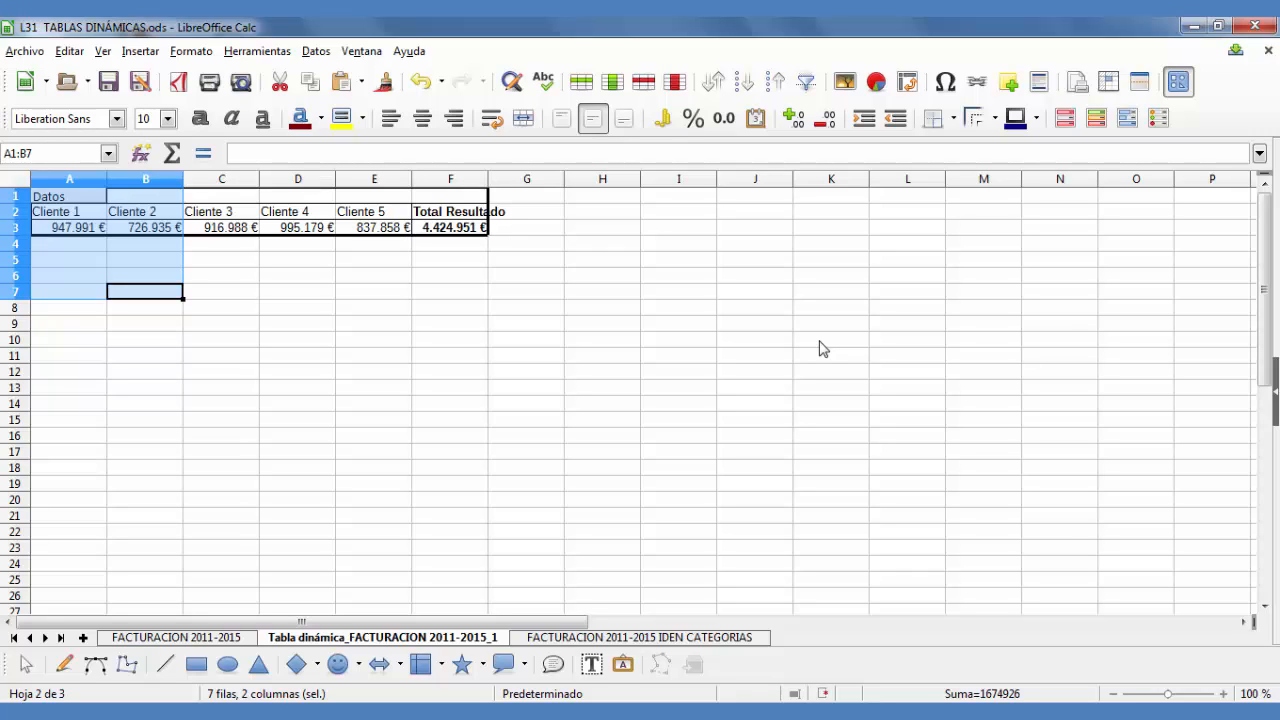
Move the CLIENTE field from the column fields to the pivot table's page fields, and view its client filter list without changing it
drag(450, 228, 50, 198)
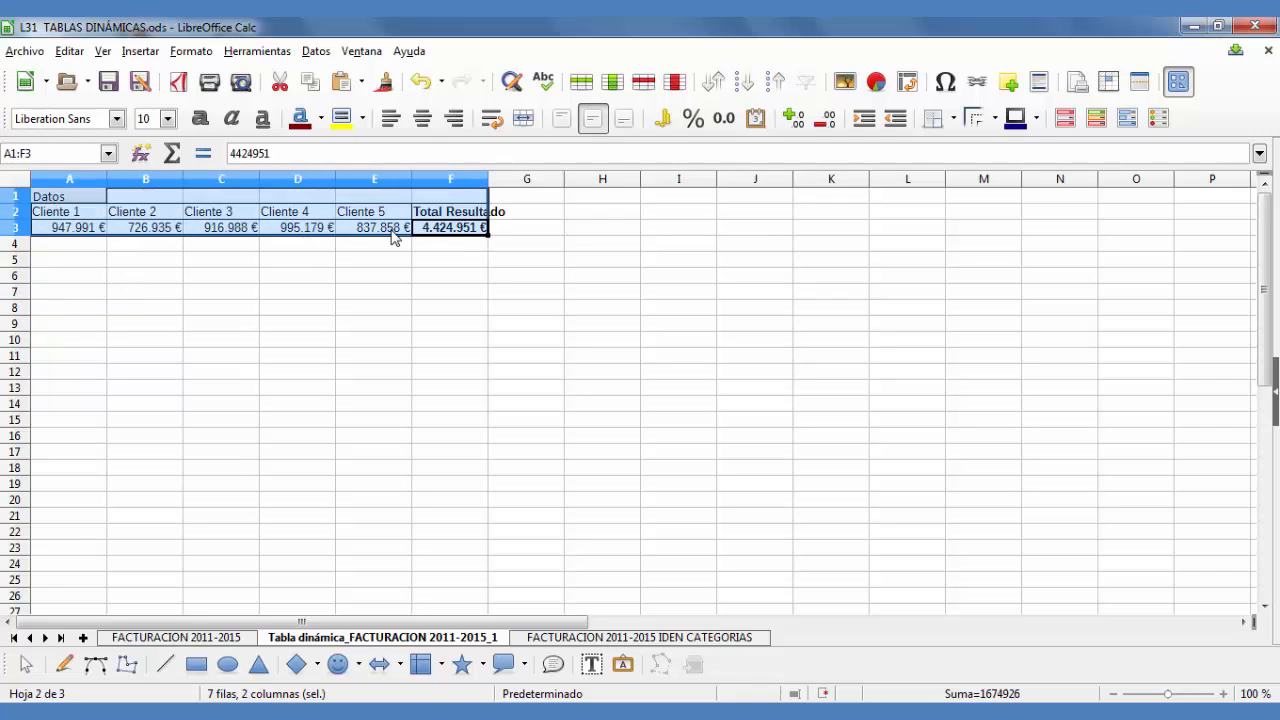
right_click(393, 236)
click(514, 330)
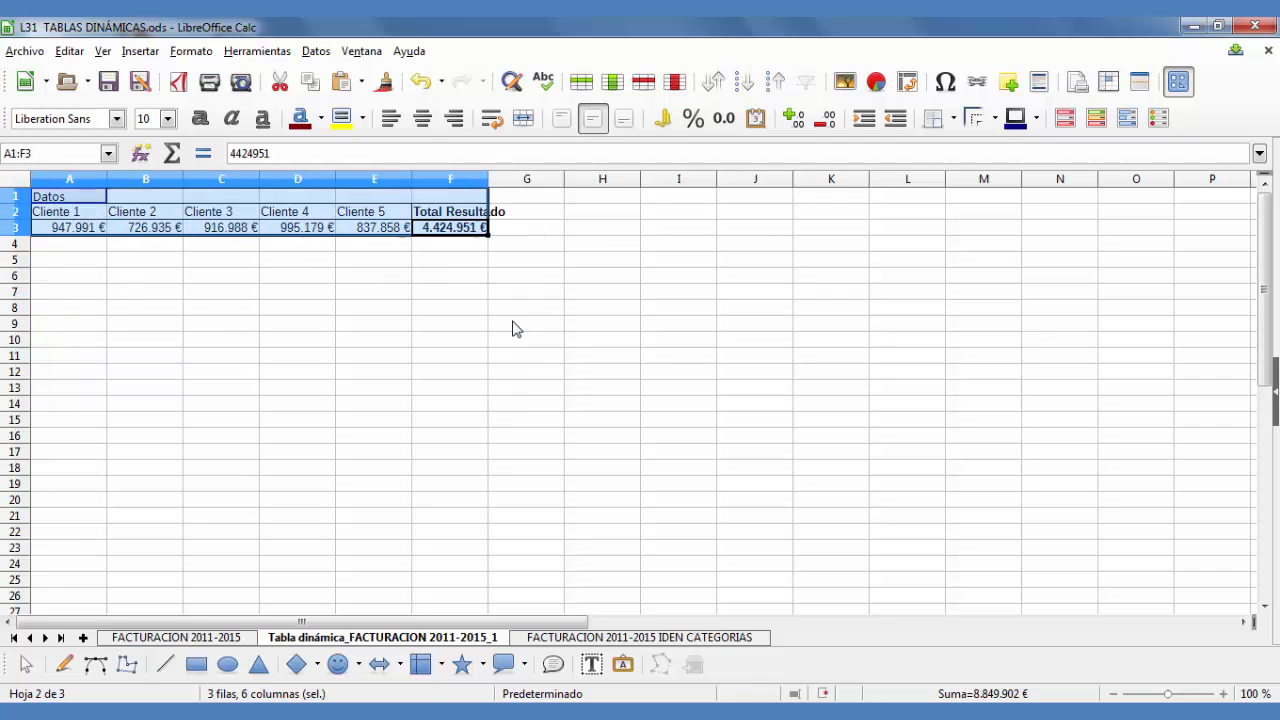
drag(757, 244, 622, 147)
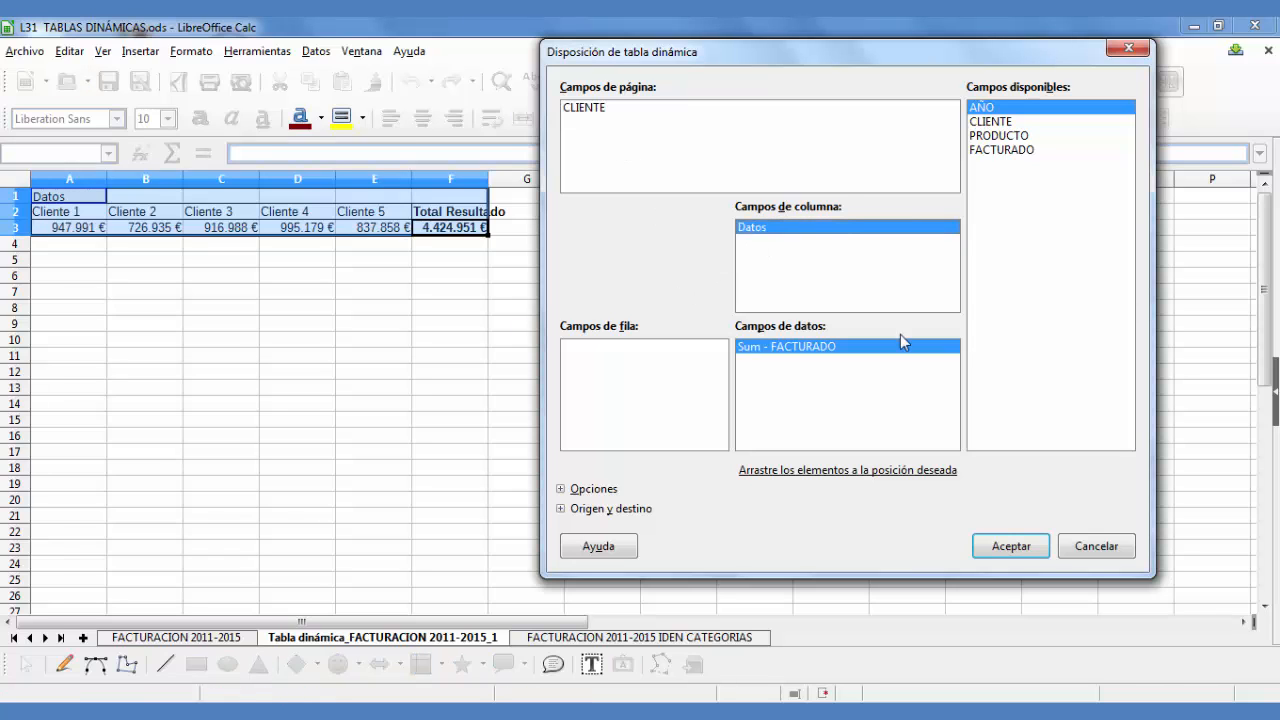
click(1010, 546)
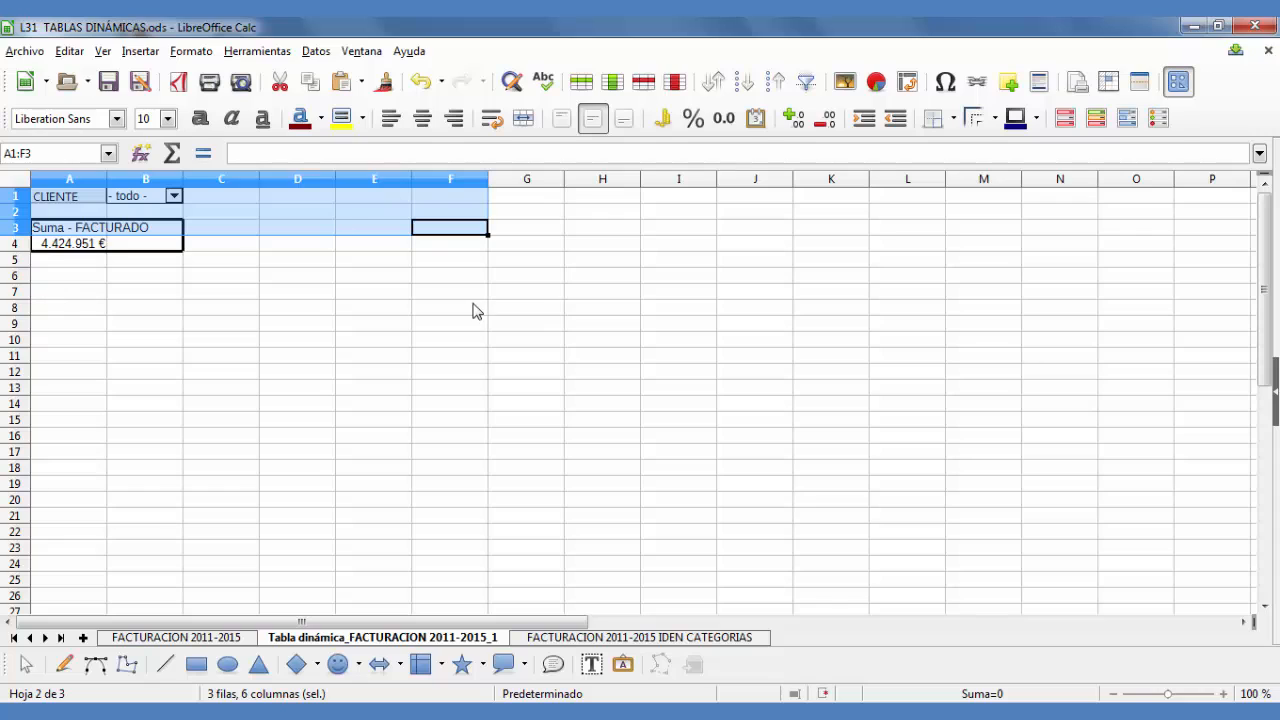
click(466, 293)
click(174, 196)
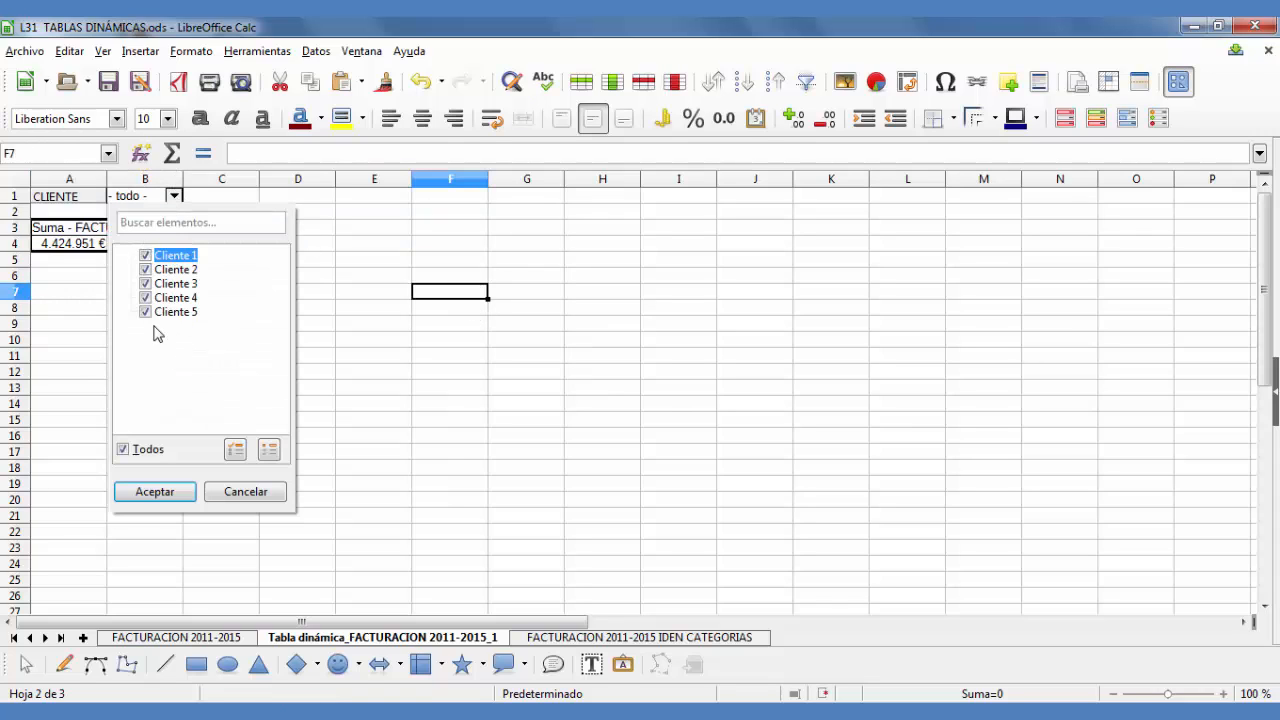
click(246, 491)
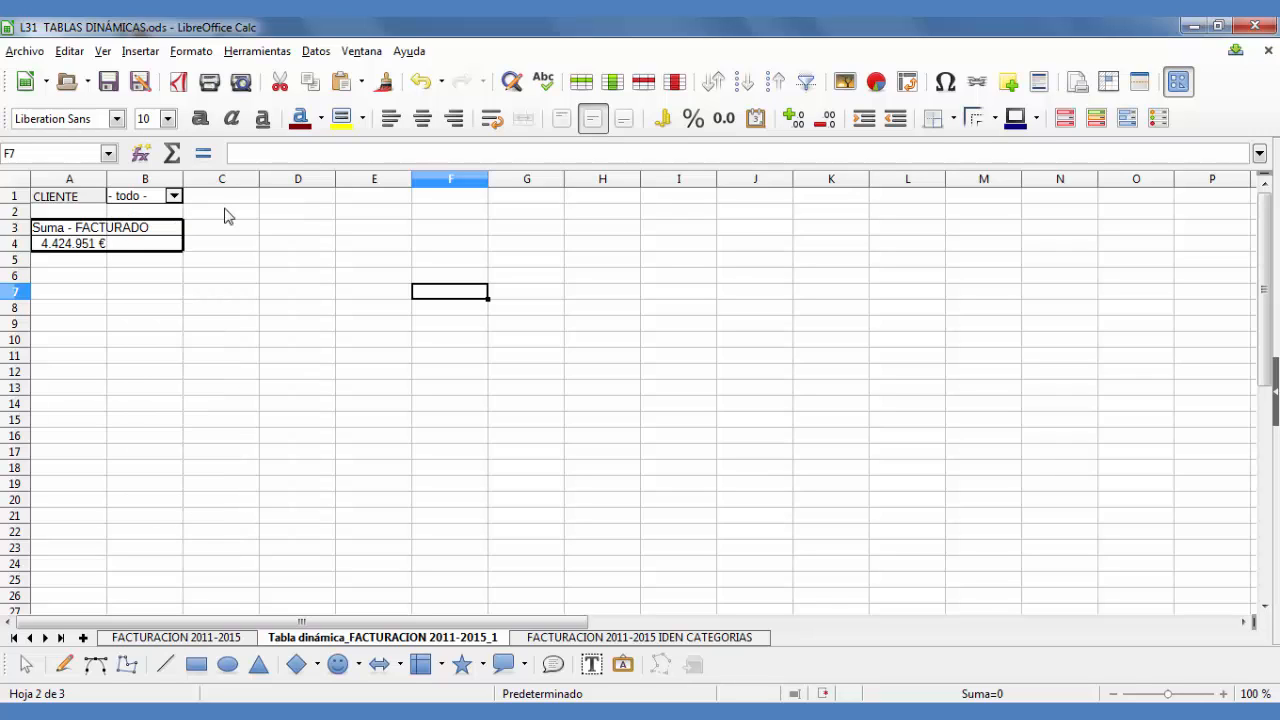
Move the CLIENTE field from the page fields to the pivot table's row fields, and slightly widen columns A and B
drag(172, 245, 54, 196)
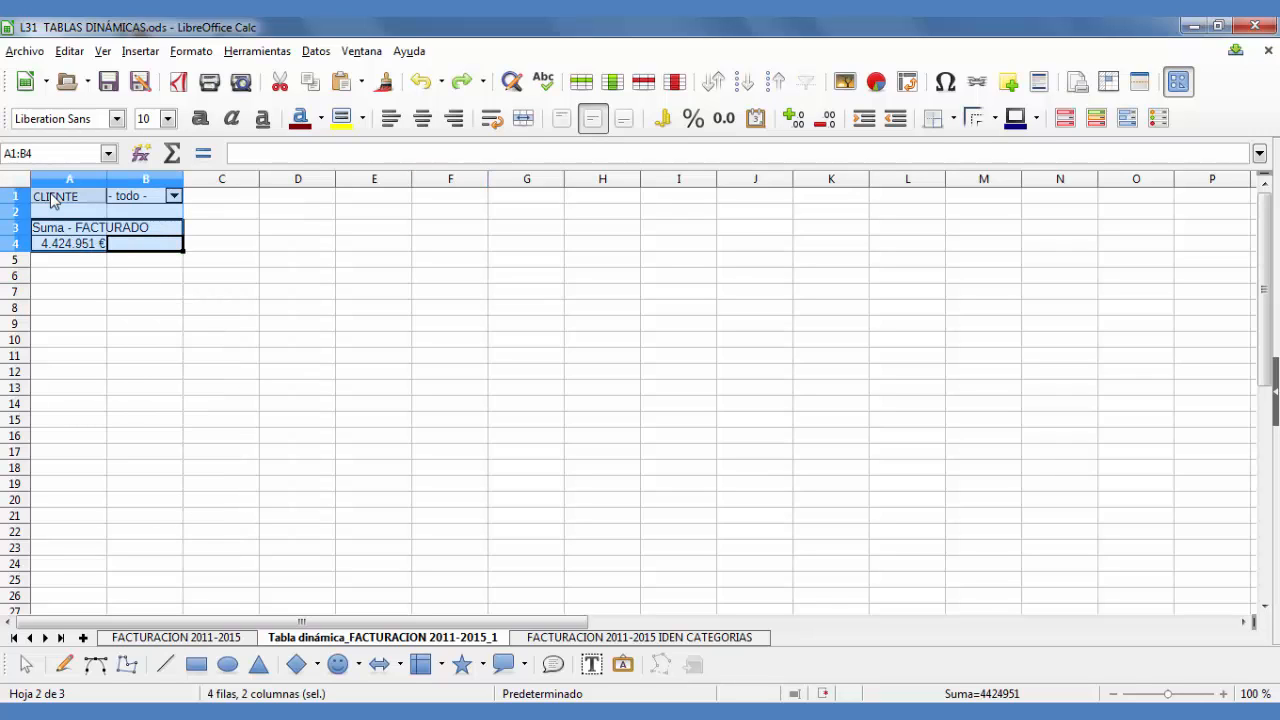
right_click(52, 196)
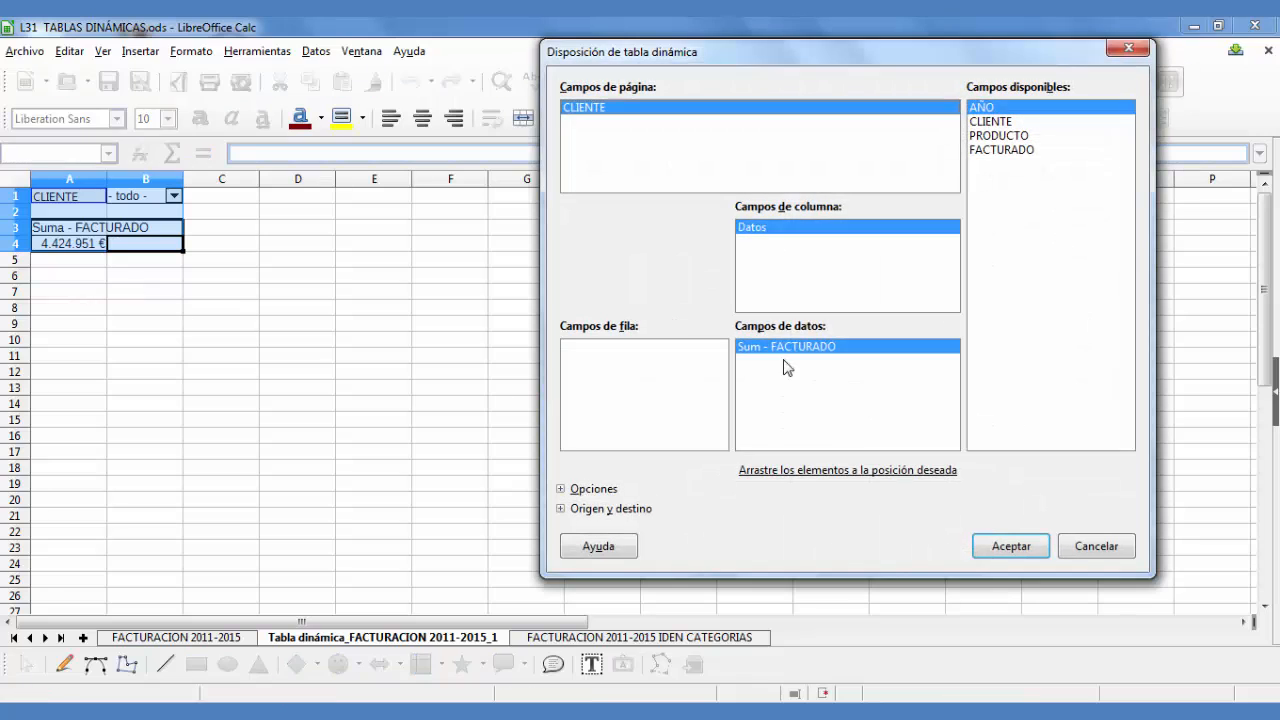
drag(640, 114, 575, 366)
click(1008, 545)
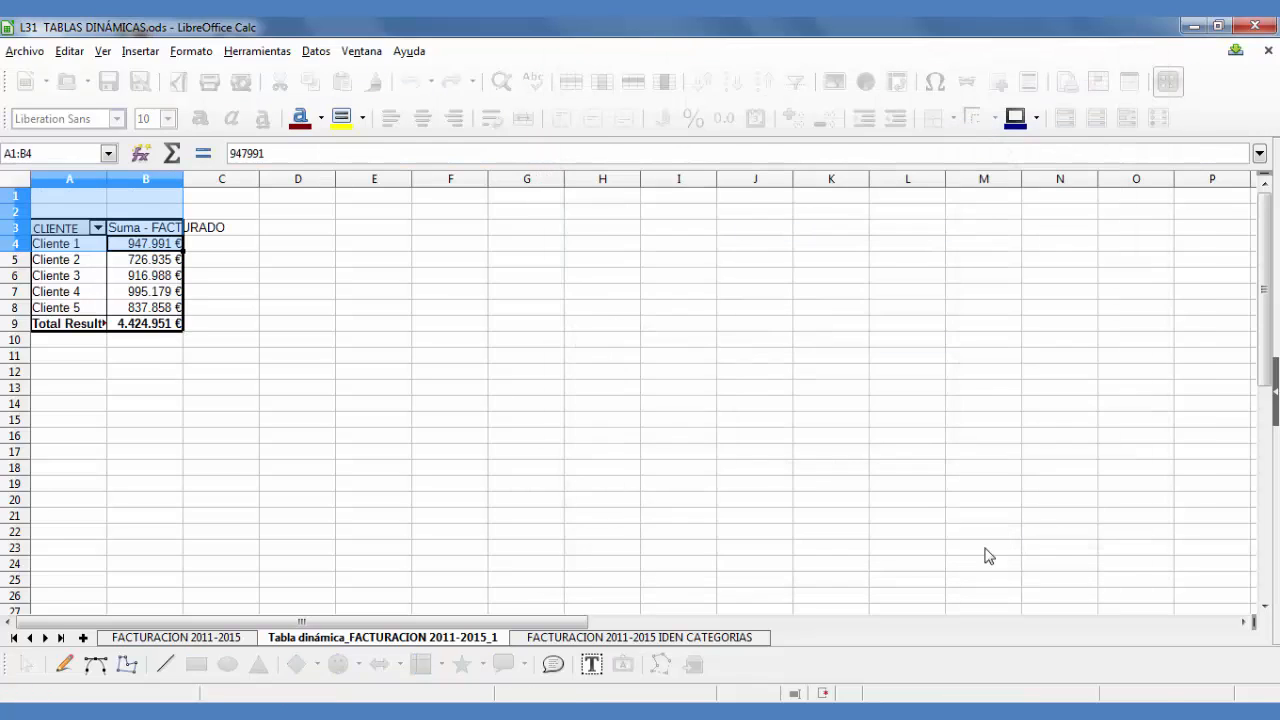
click(401, 280)
drag(107, 172, 204, 174)
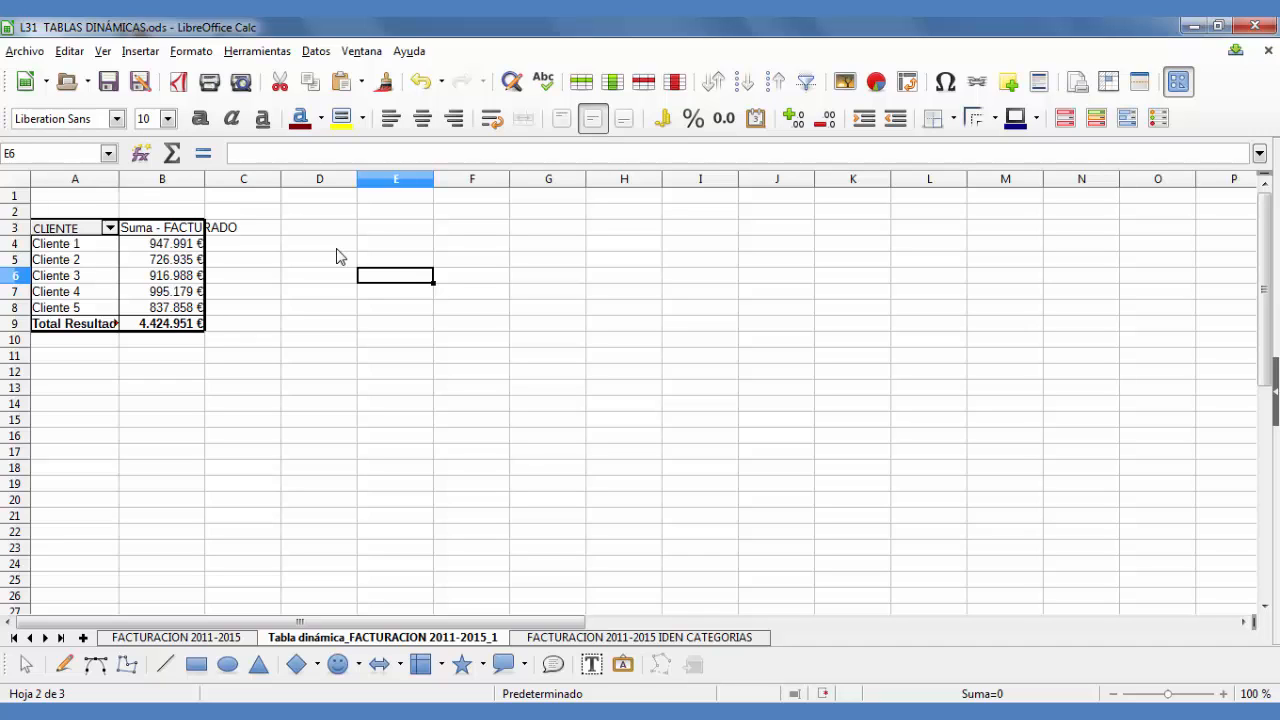
Set the FACTURADO amount in cell E3 of the FACTURACION 2011-2015 source sheet to 3000
click(212, 640)
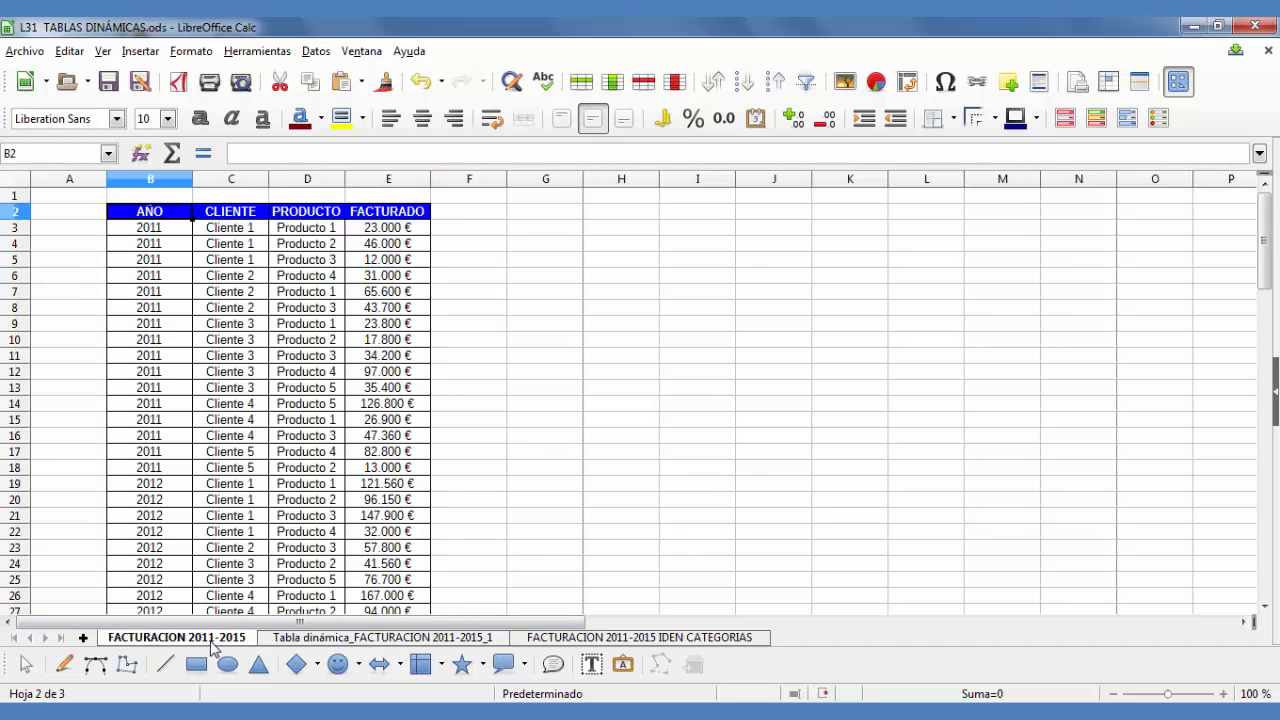
click(398, 233)
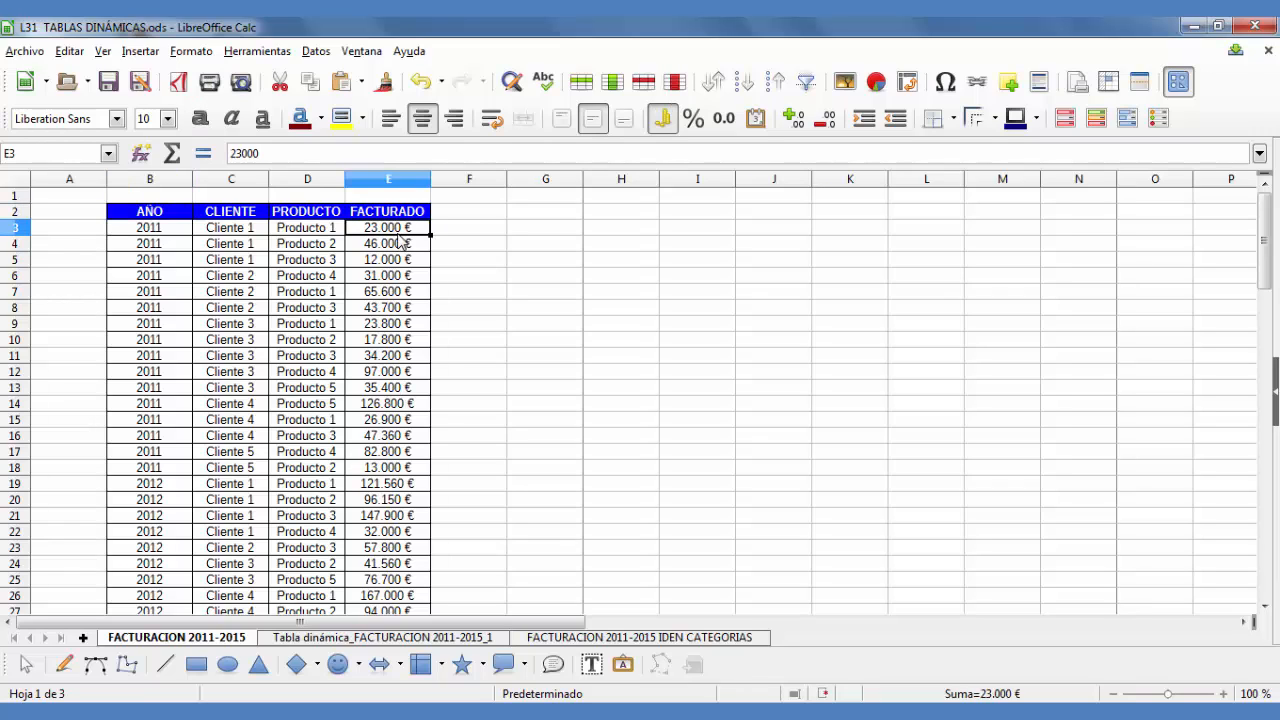
text(3000)
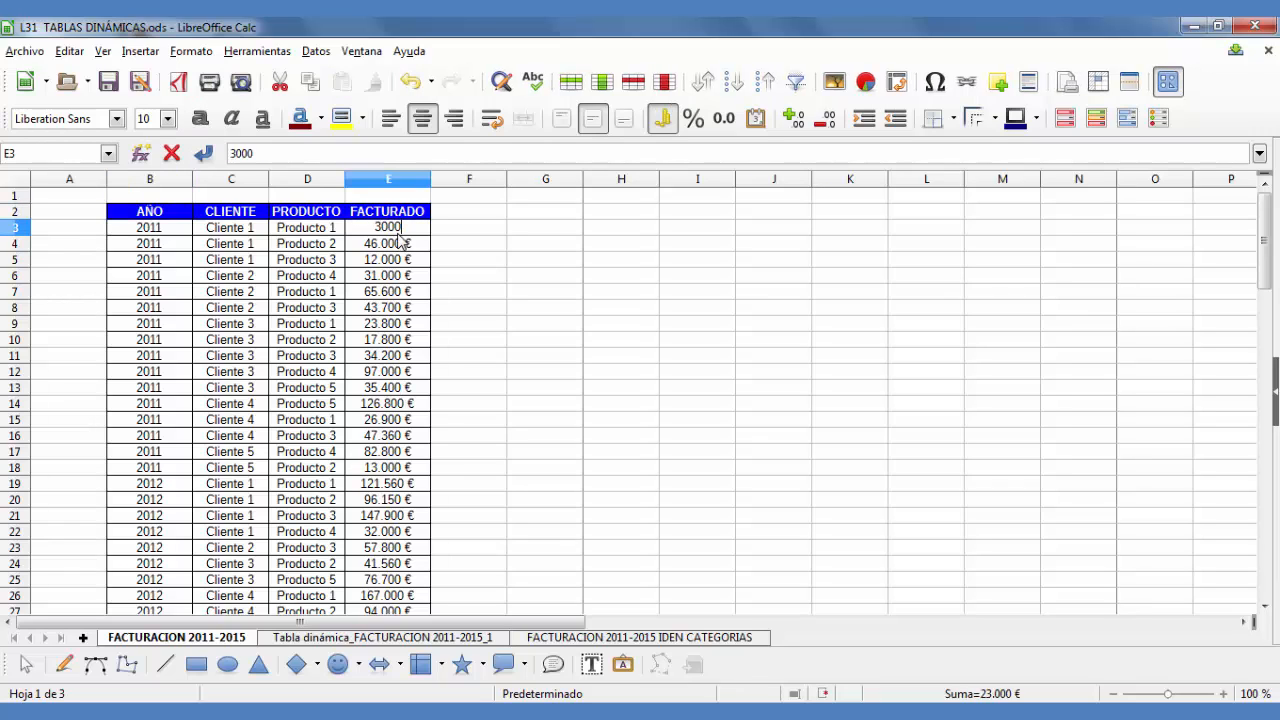
key(Return)
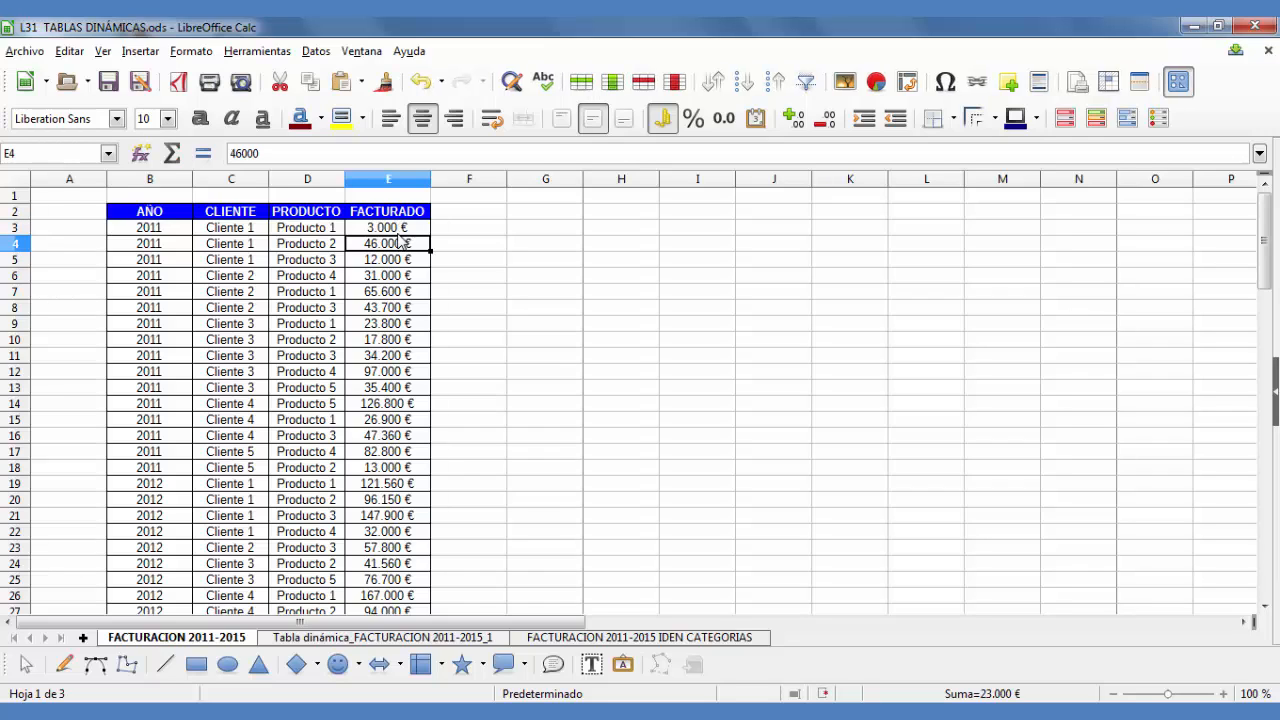
Update the pivot table on its own sheet so it picks up the edited source data
click(425, 638)
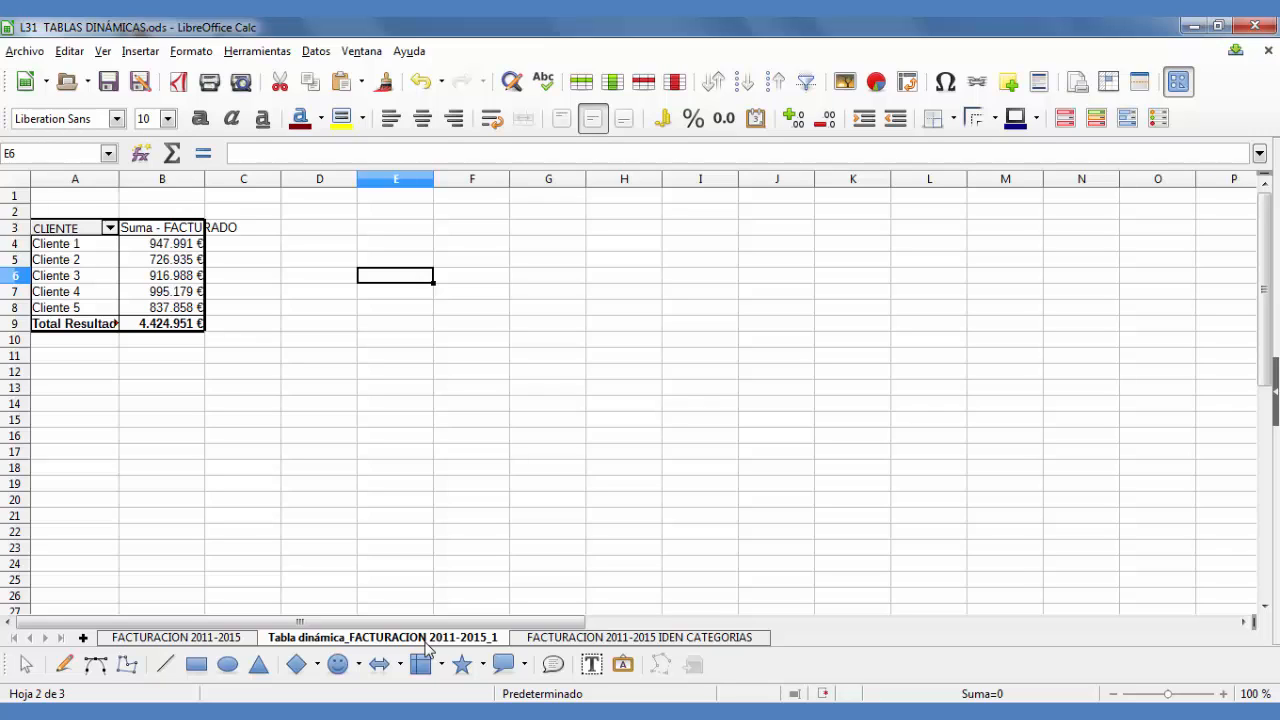
drag(186, 323, 45, 230)
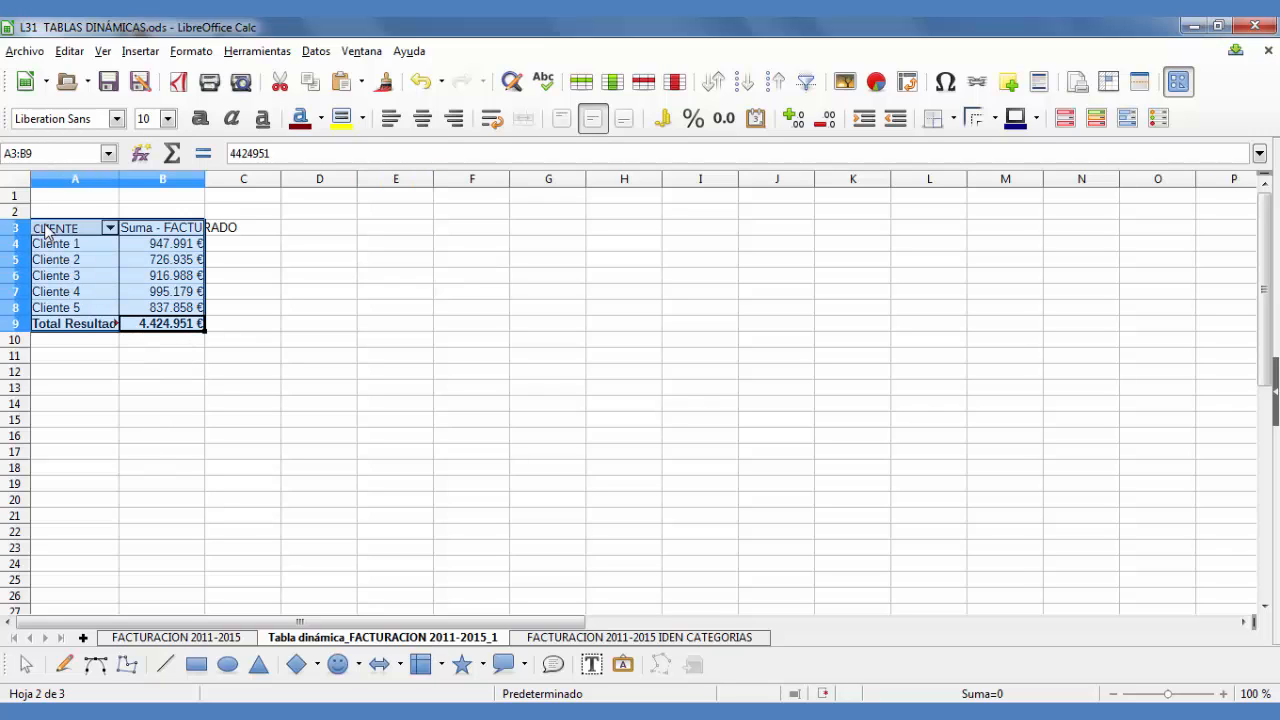
right_click(140, 231)
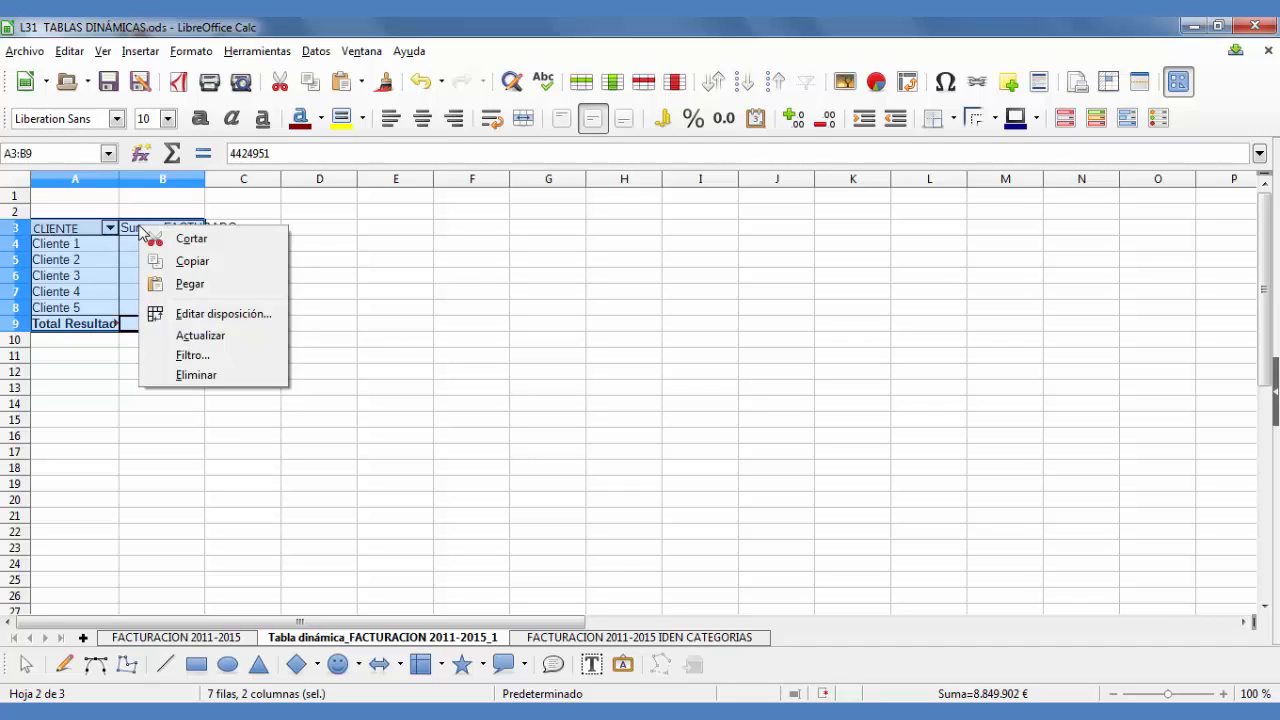
click(280, 344)
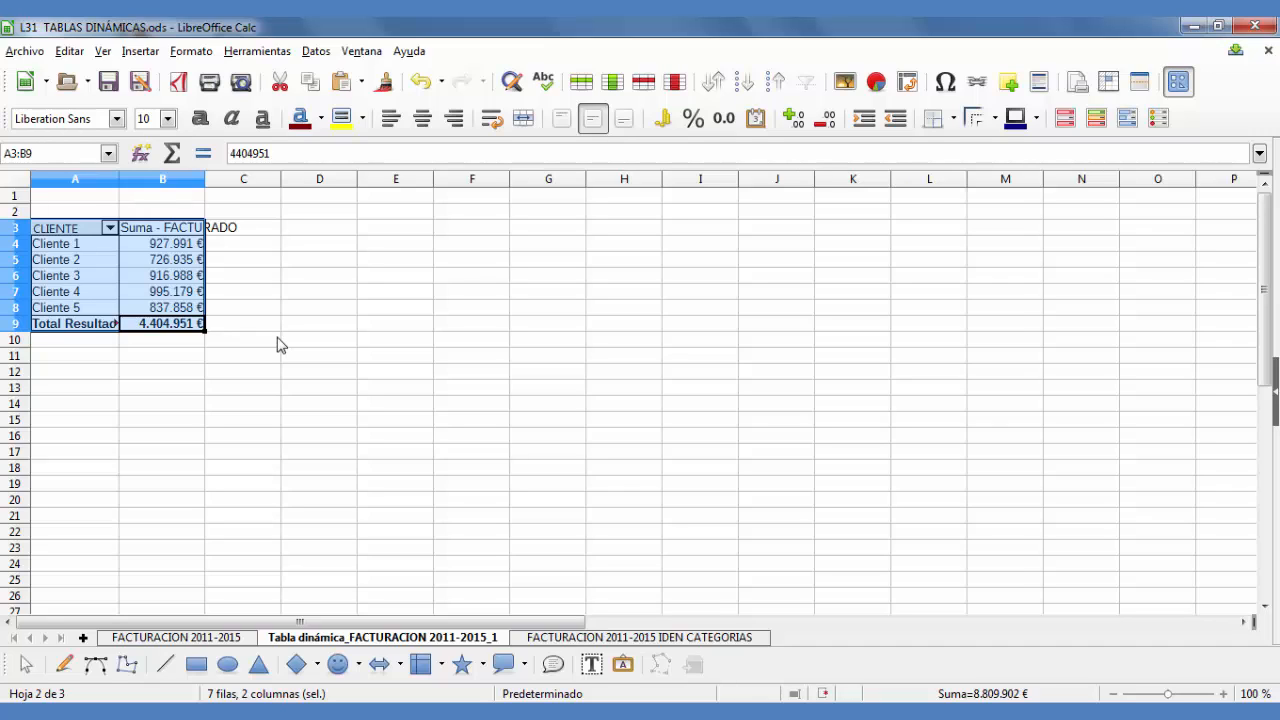
click(279, 343)
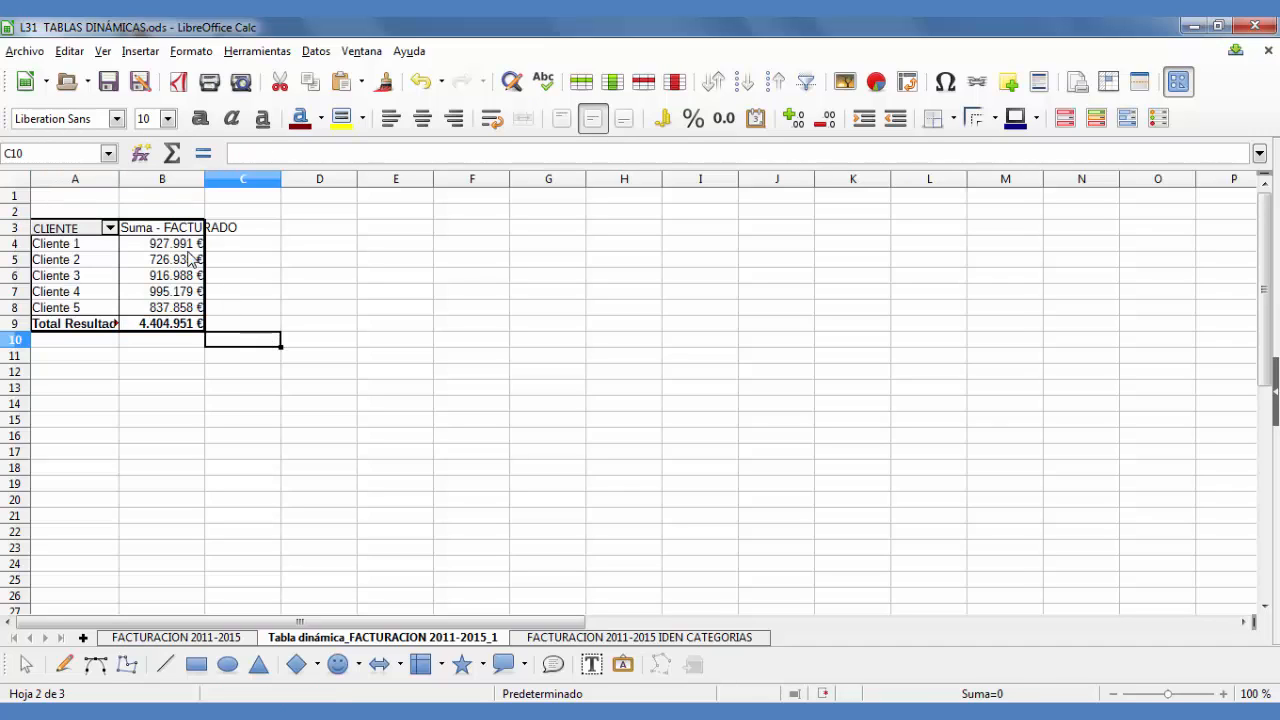
Delete the Tabla dinámica_FACTURACION 2011-2015_1 sheet that holds the pivot table
click(188, 638)
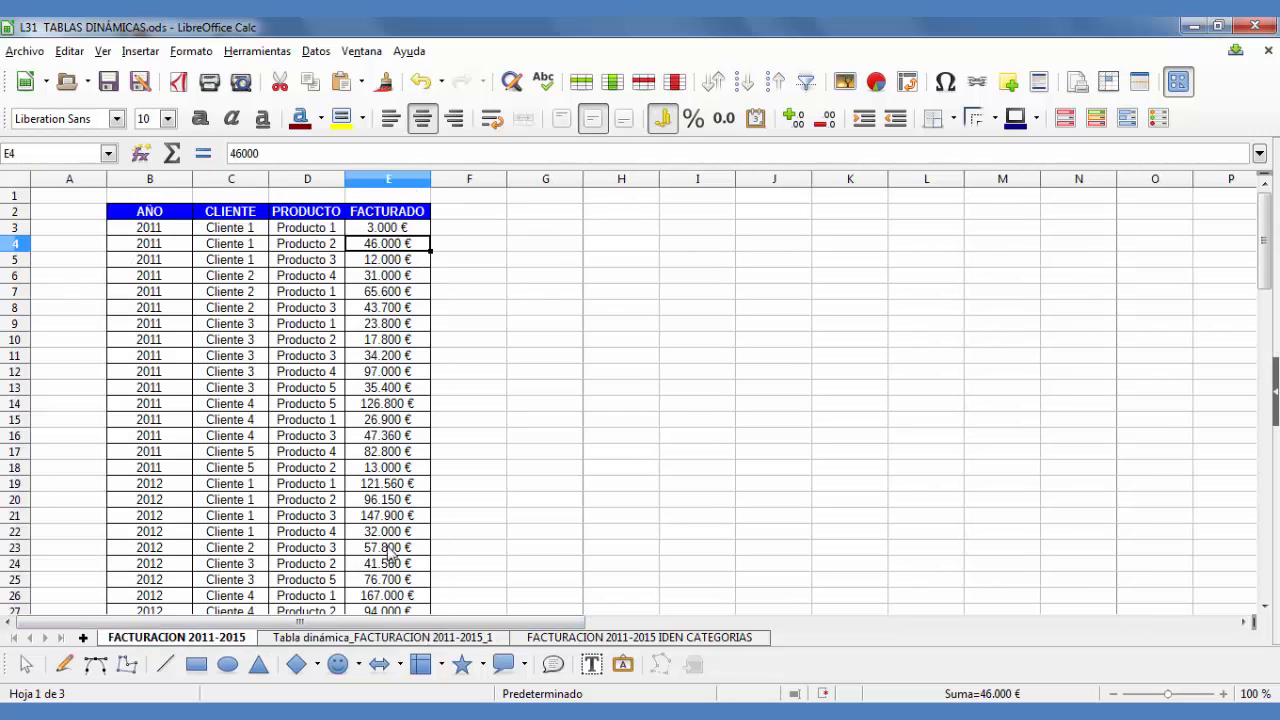
click(364, 640)
click(290, 326)
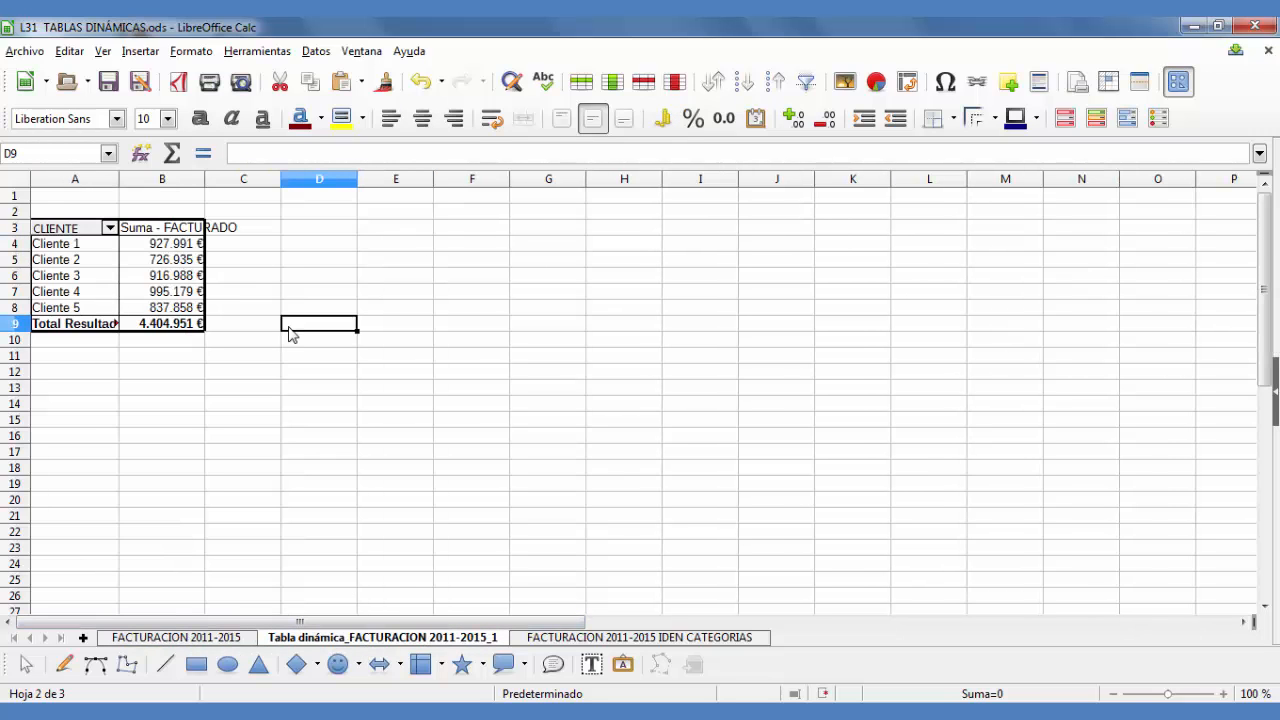
right_click(381, 645)
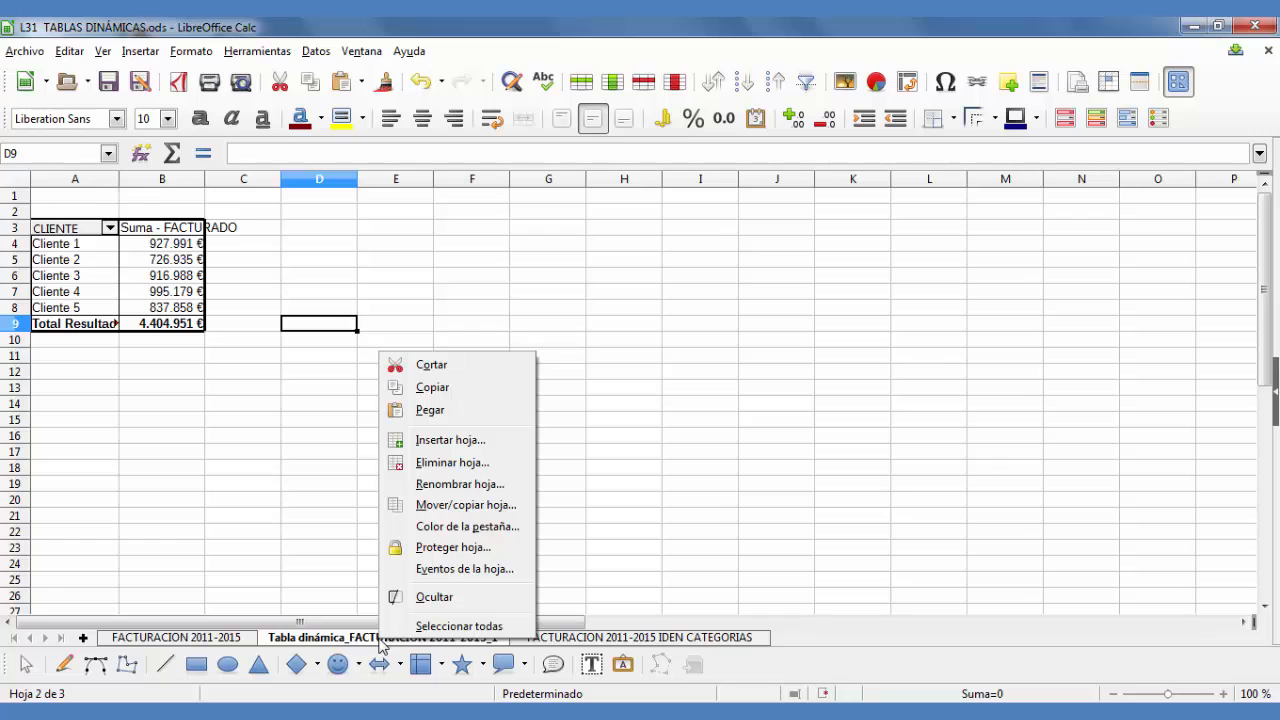
click(480, 462)
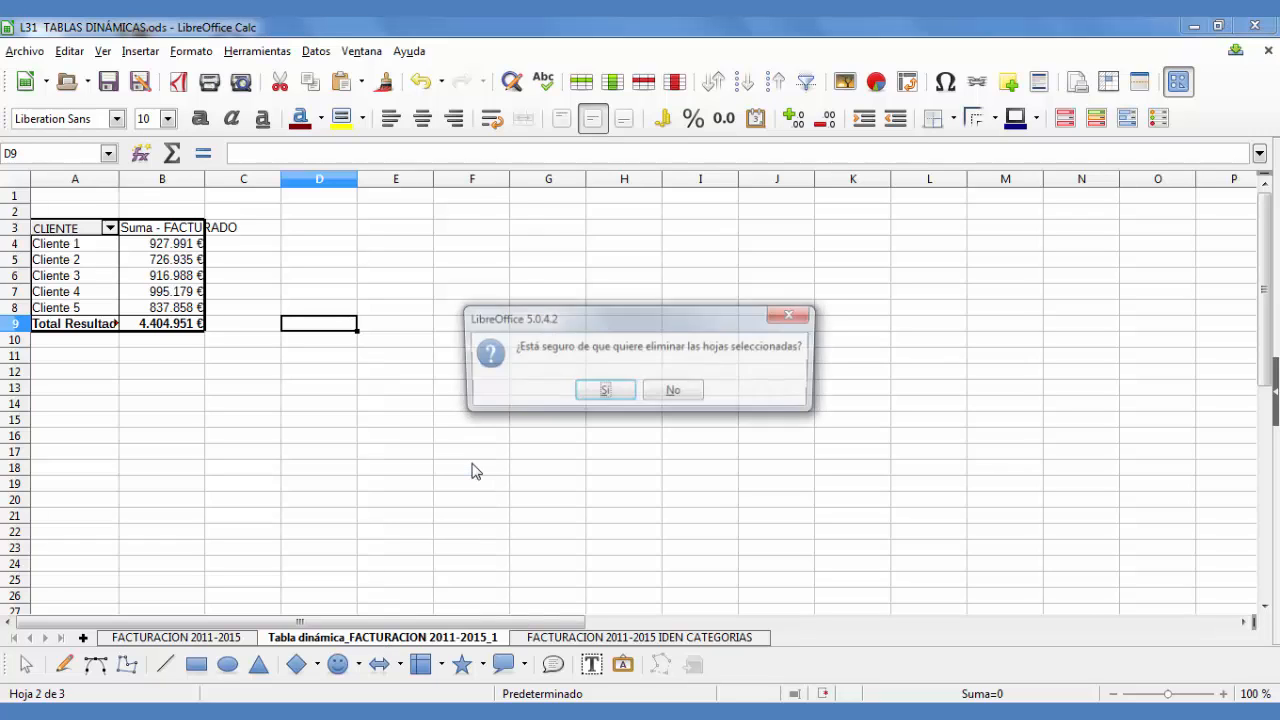
click(606, 394)
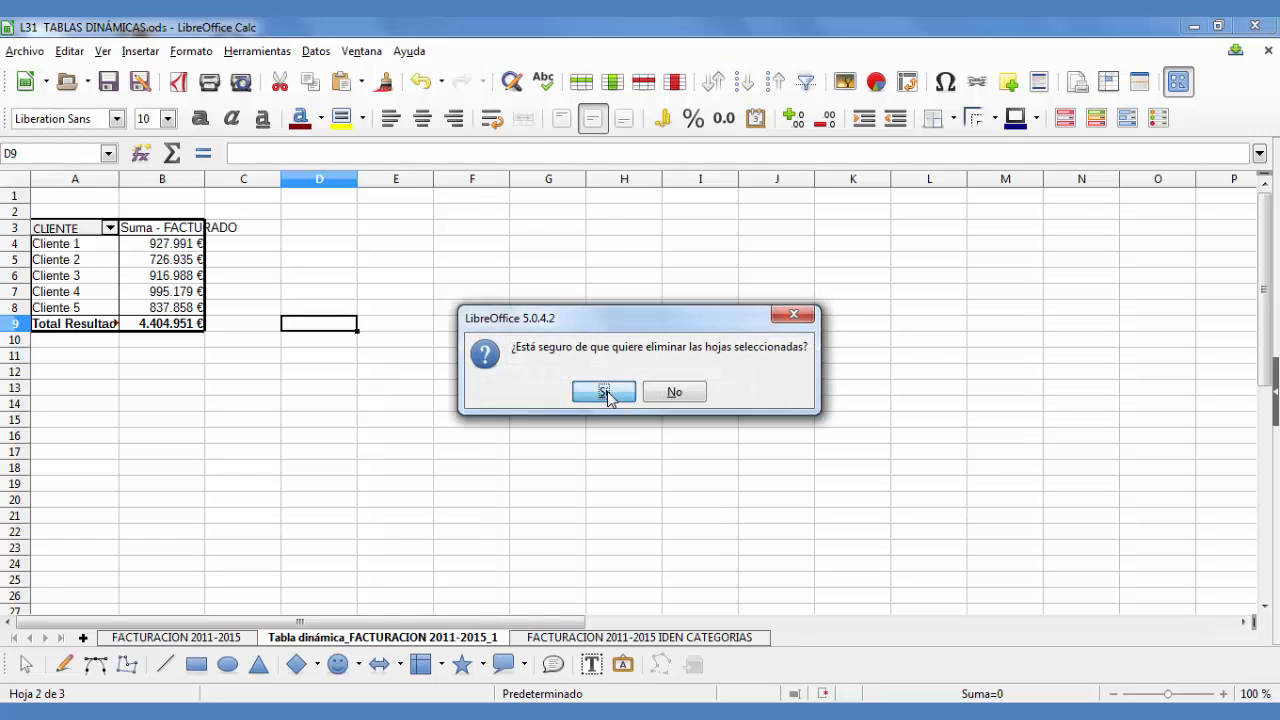
click(606, 390)
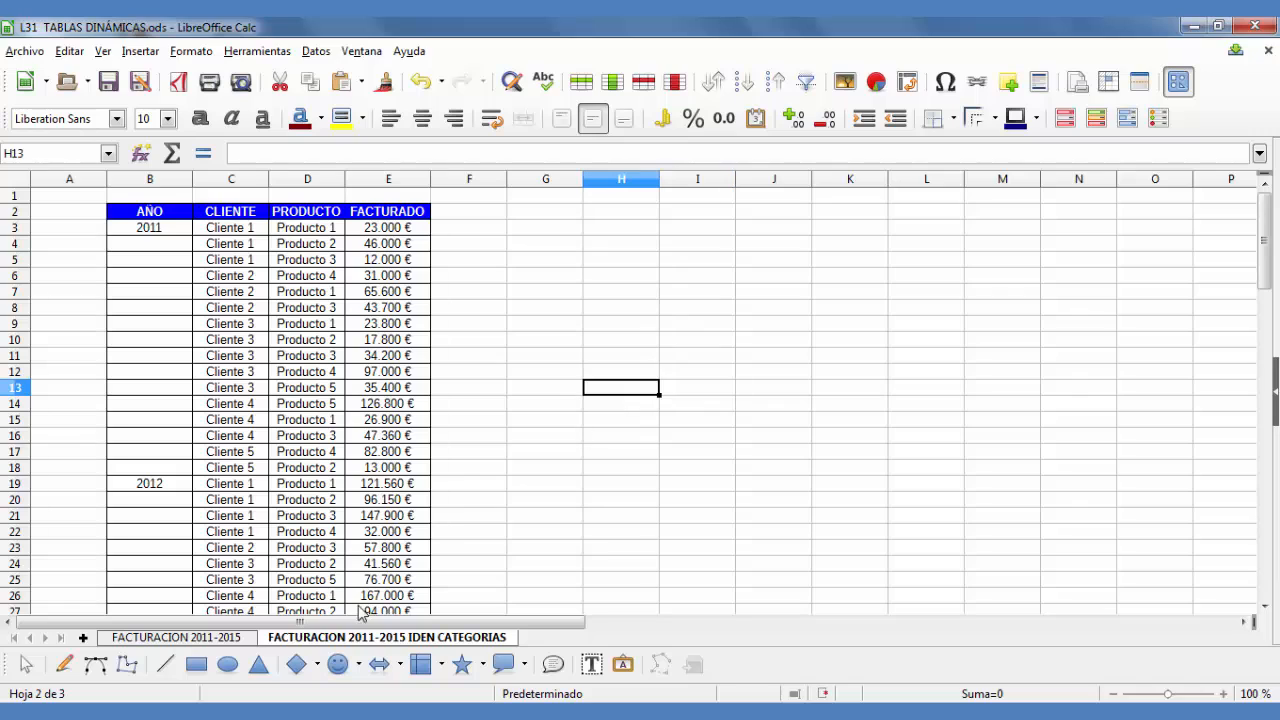
Start a new pivot table from the current selection B2:E80 on the FACTURACION 2011-2015 sheet
click(133, 641)
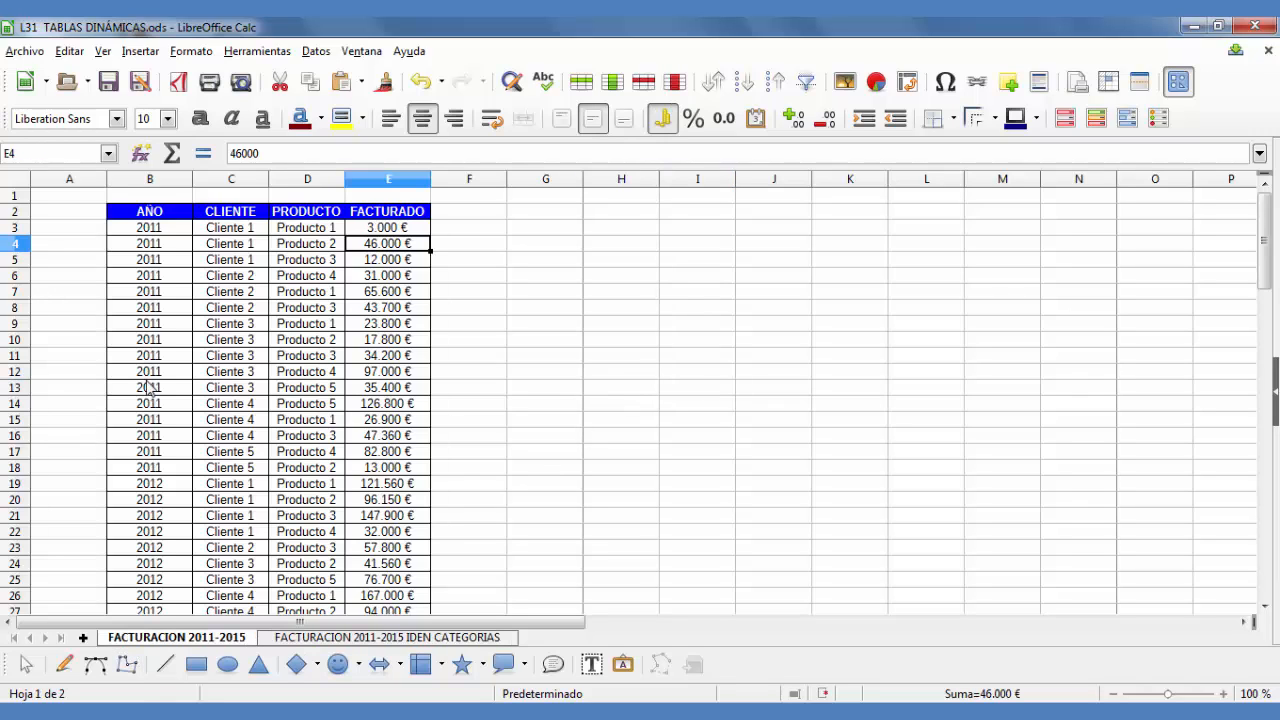
click(116, 214)
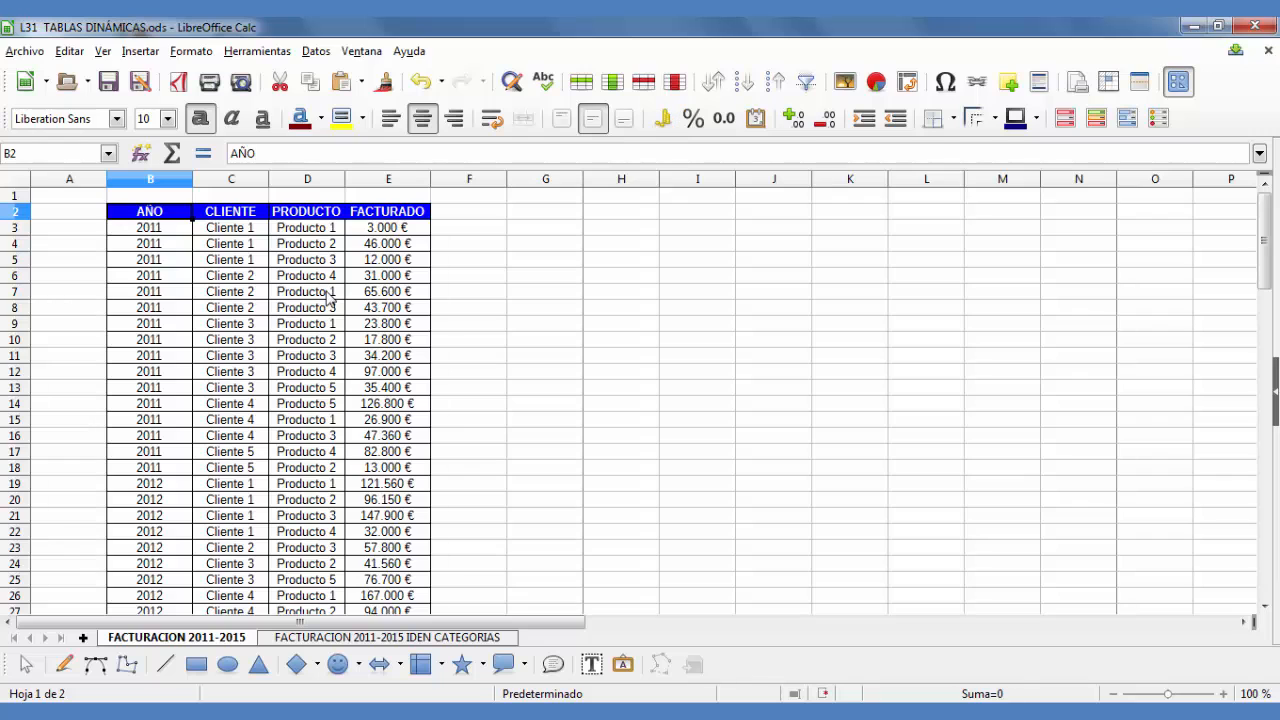
scroll(330, 297, down, 20)
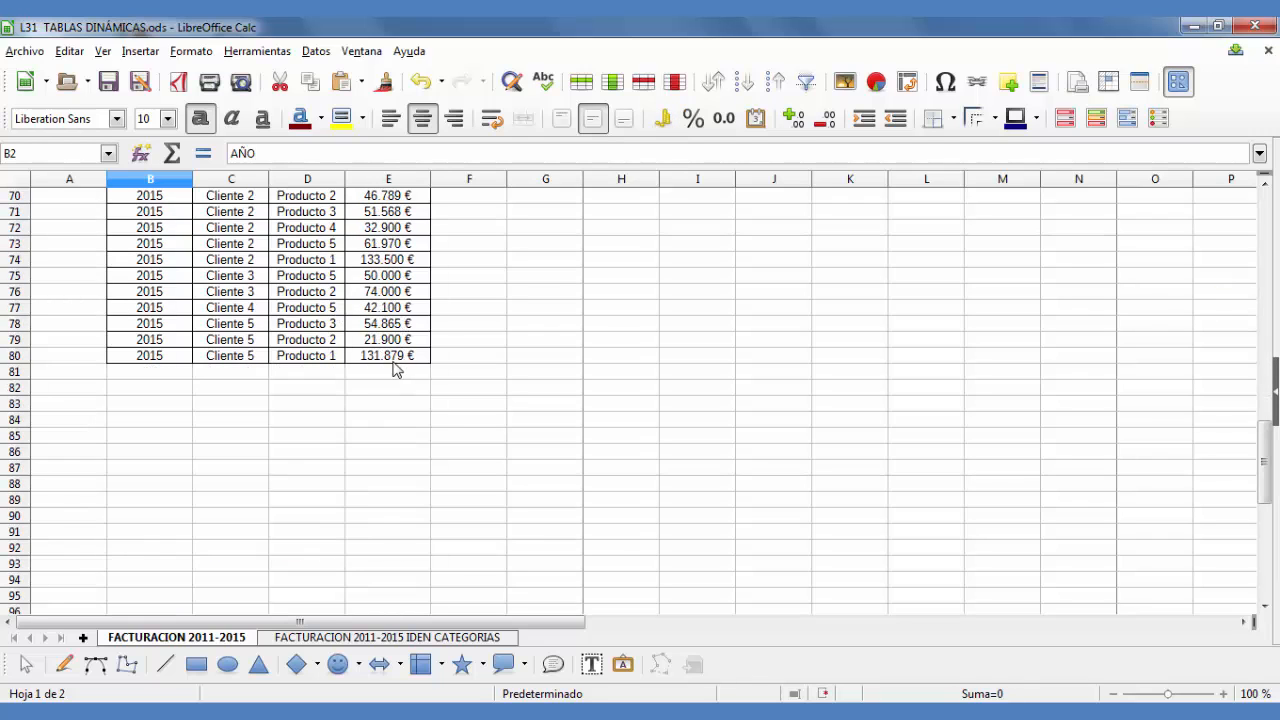
shift+click(396, 369)
scroll(394, 366, up, 6)
click(316, 51)
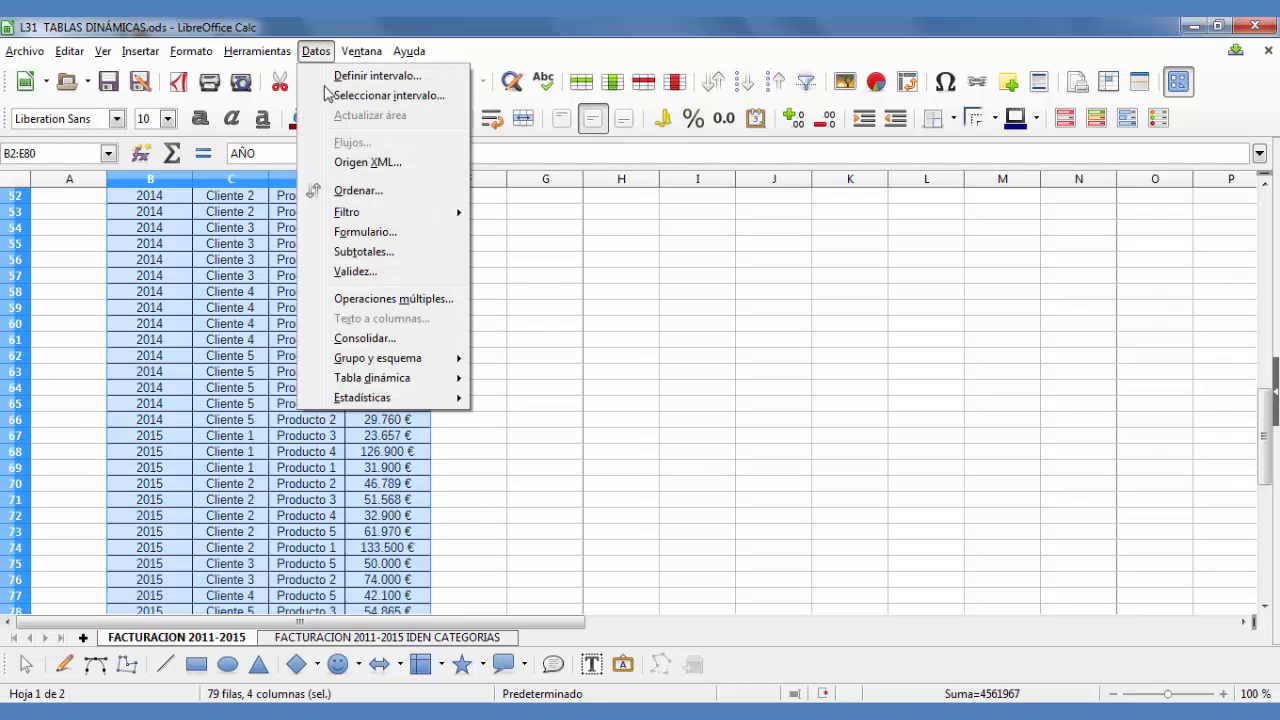
mouse_move(420, 380)
click(500, 375)
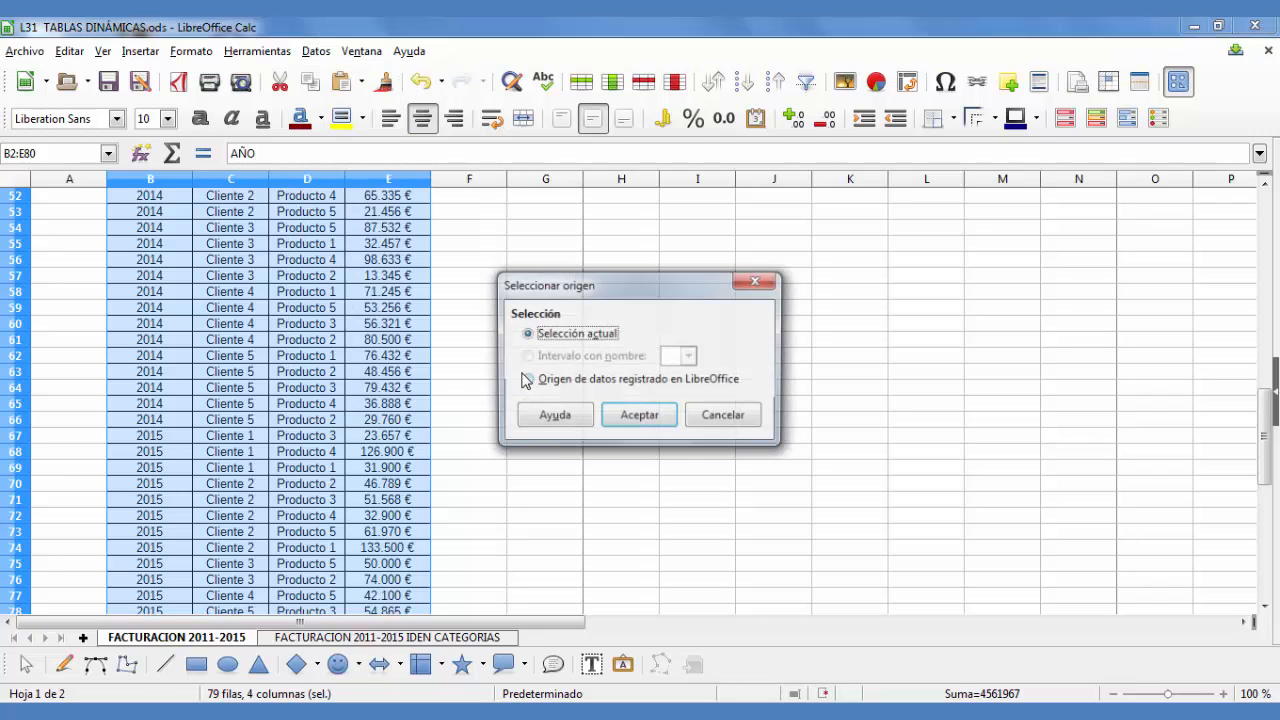
click(662, 422)
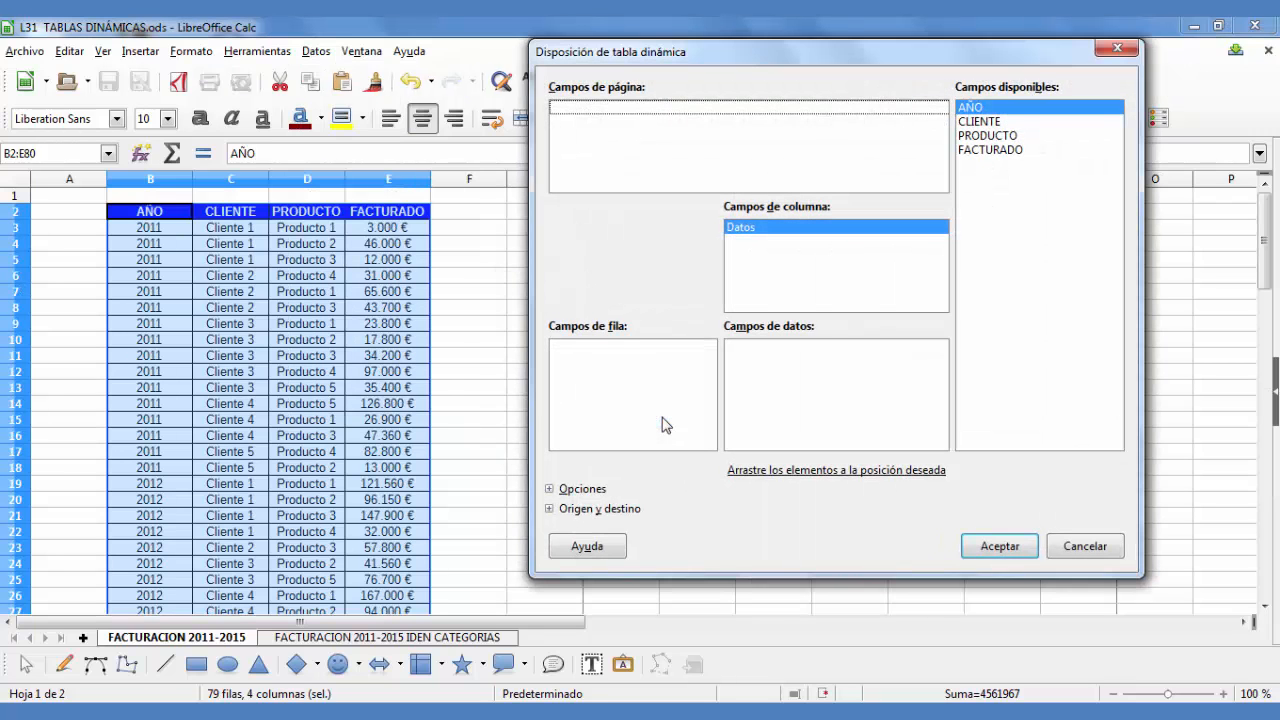
Assign CLIENTE to the row fields and FACTURADO to the data fields, and create the pivot table on a new sheet with the default options
drag(988, 122, 594, 374)
click(1008, 152)
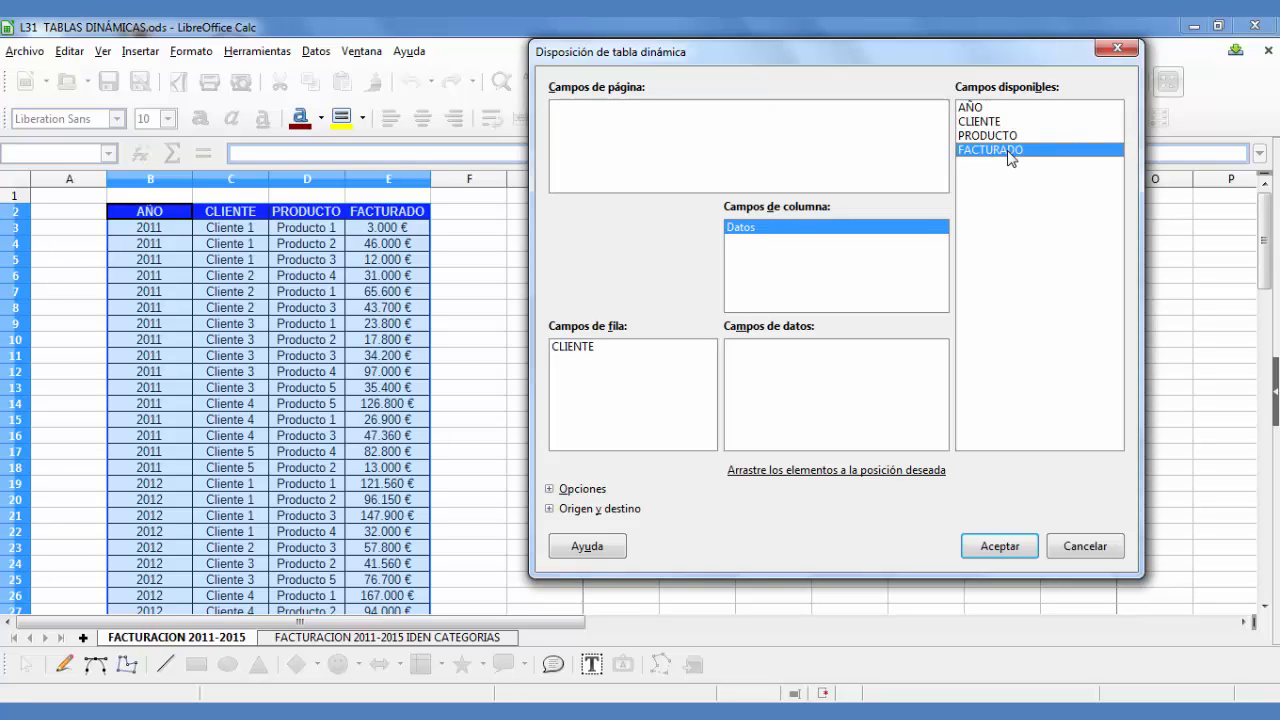
drag(1010, 157, 791, 366)
click(549, 509)
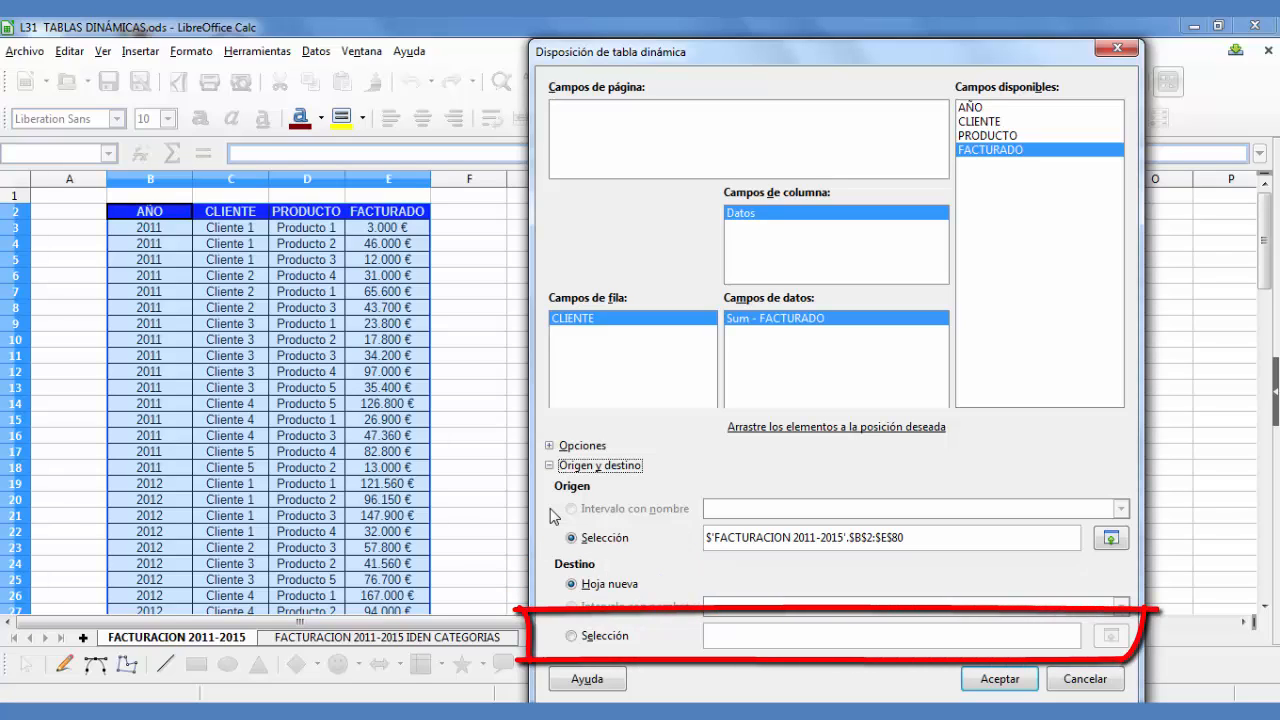
click(549, 466)
click(550, 489)
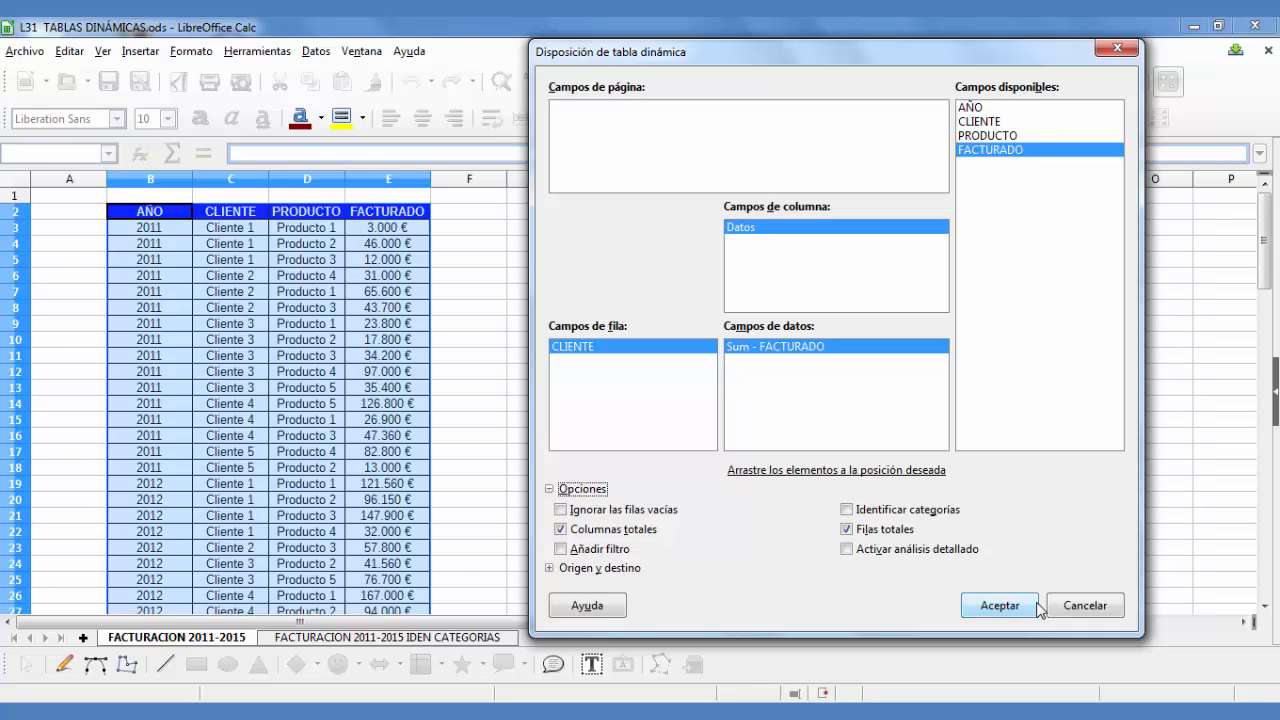
click(998, 606)
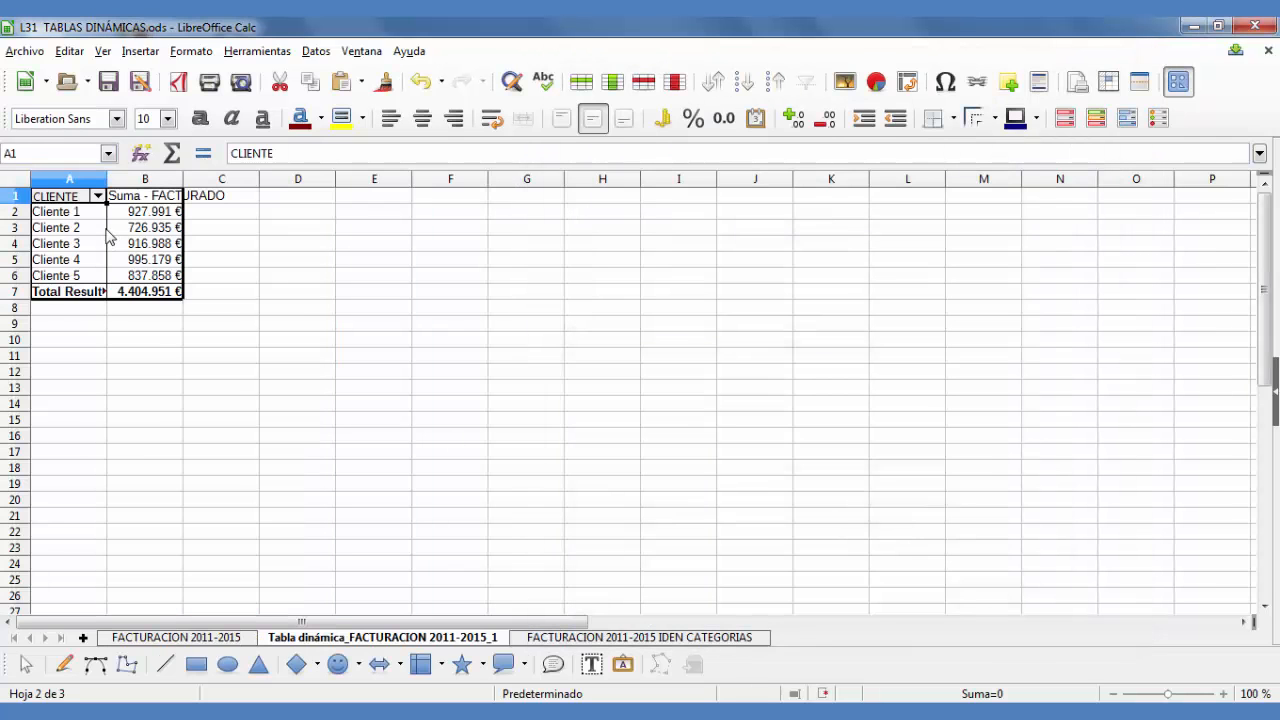
Insert an empty row above row 4 in the billing data on the FACTURACION 2011-2015 sheet
click(176, 637)
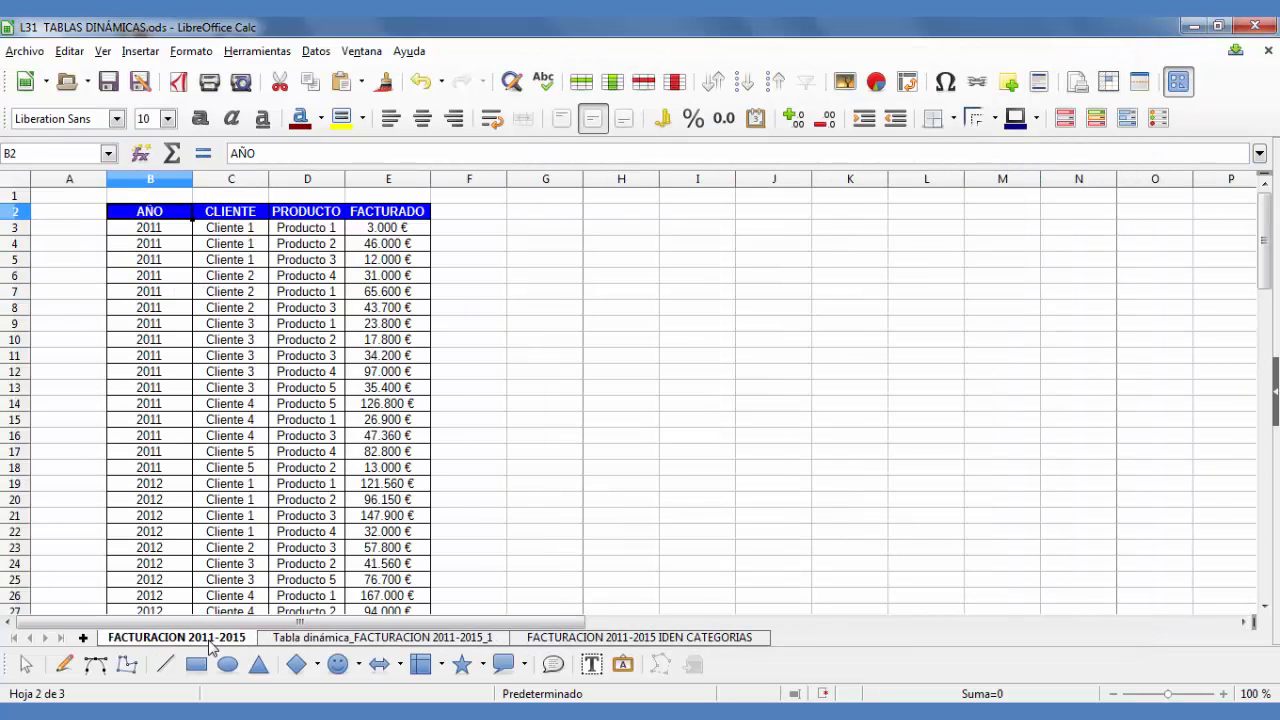
click(14, 244)
right_click(14, 244)
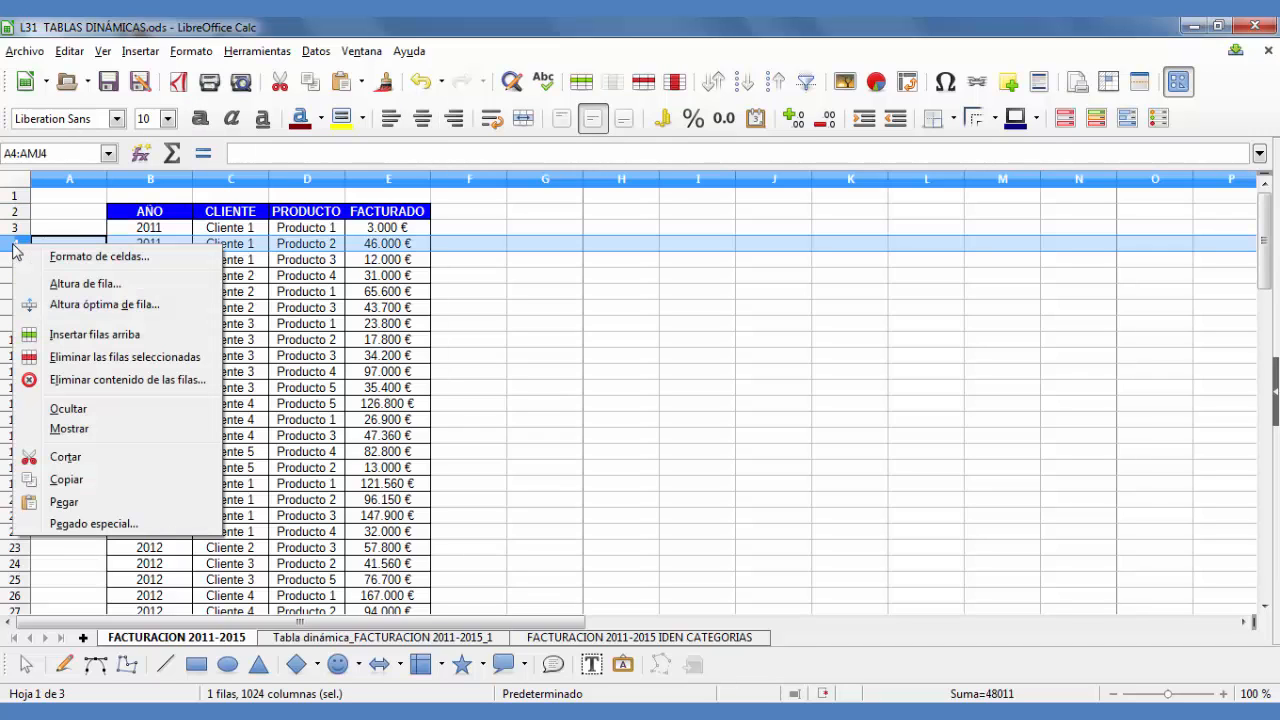
click(108, 336)
click(496, 322)
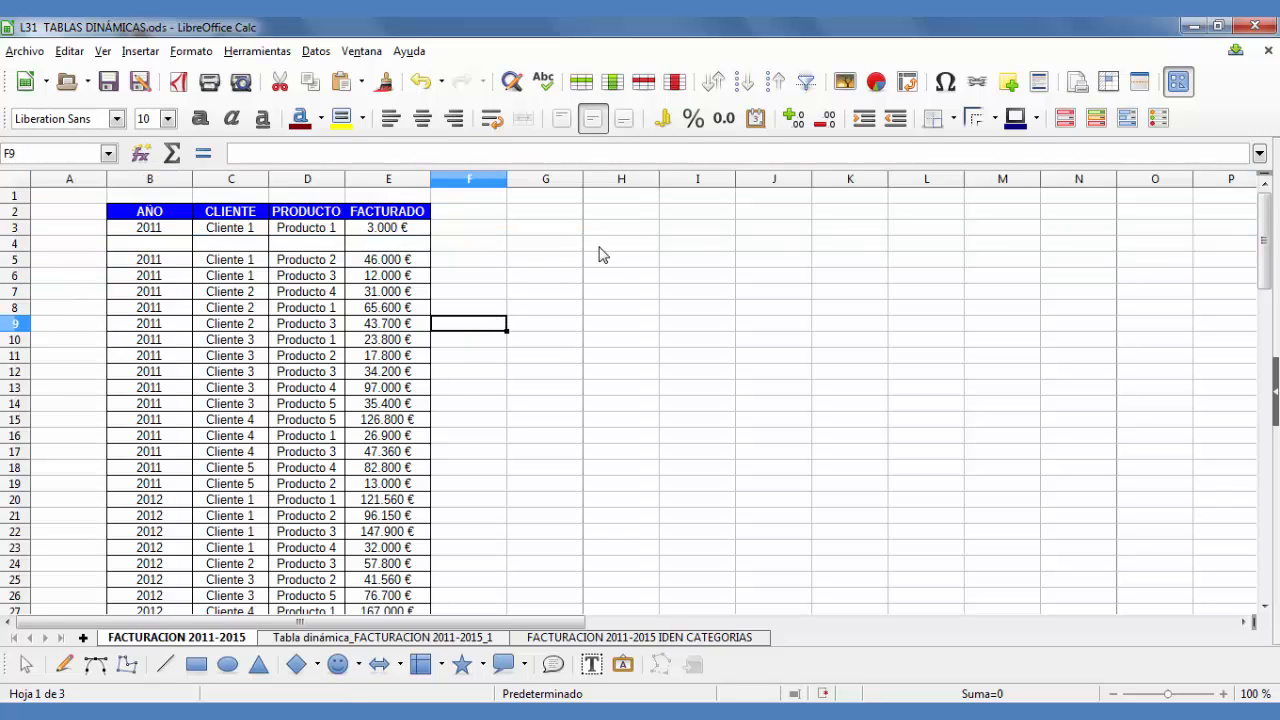
Refresh the pivot table on its own sheet so it includes the empty row inserted in the source data
click(330, 638)
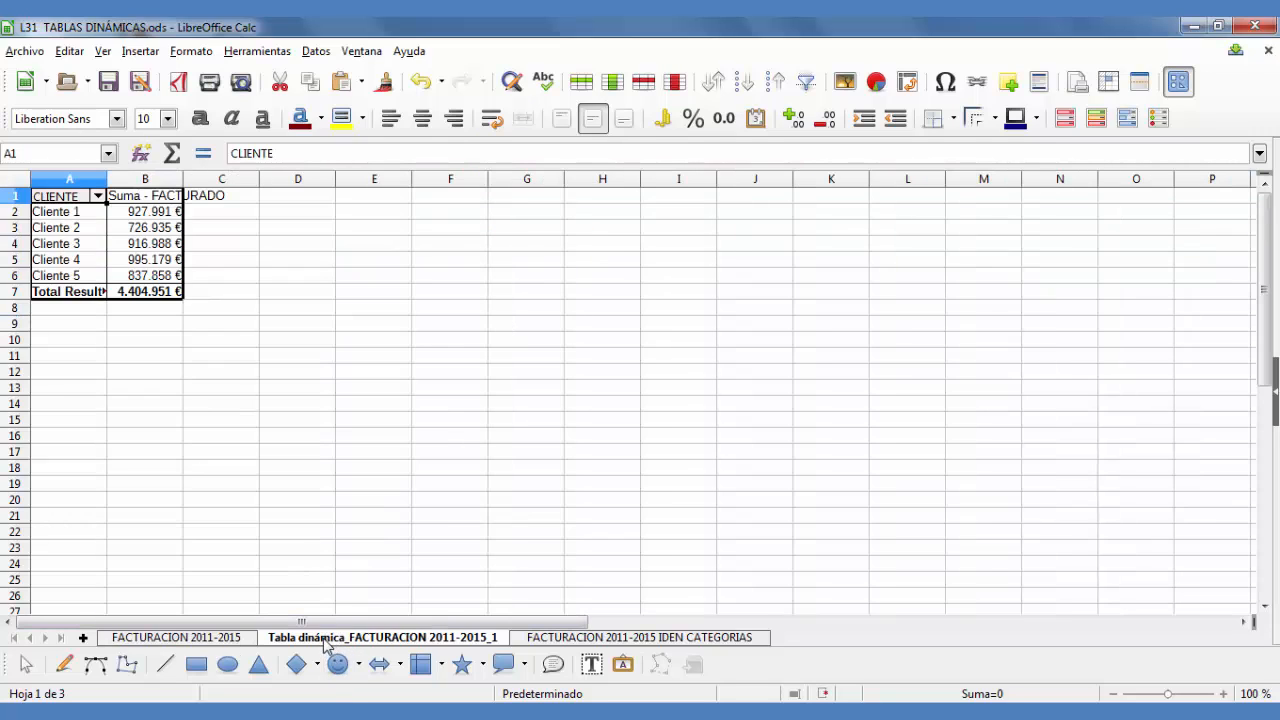
click(127, 290)
drag(127, 290, 50, 196)
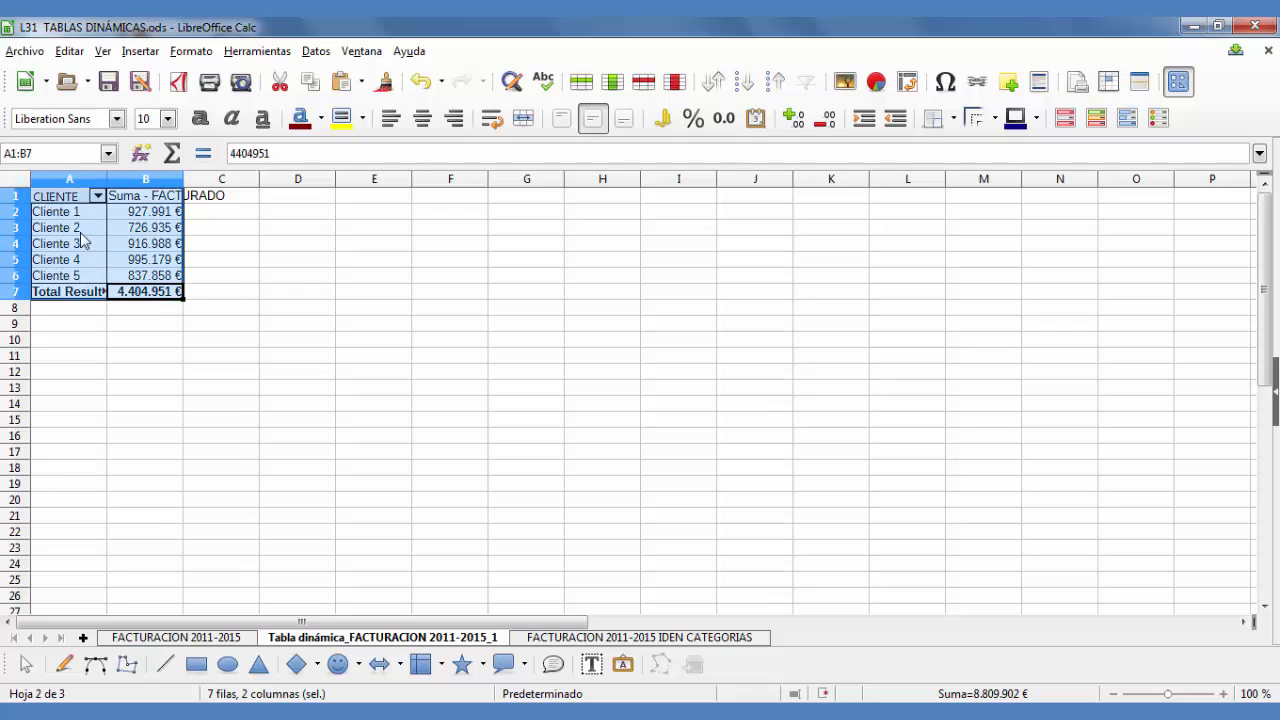
right_click(128, 268)
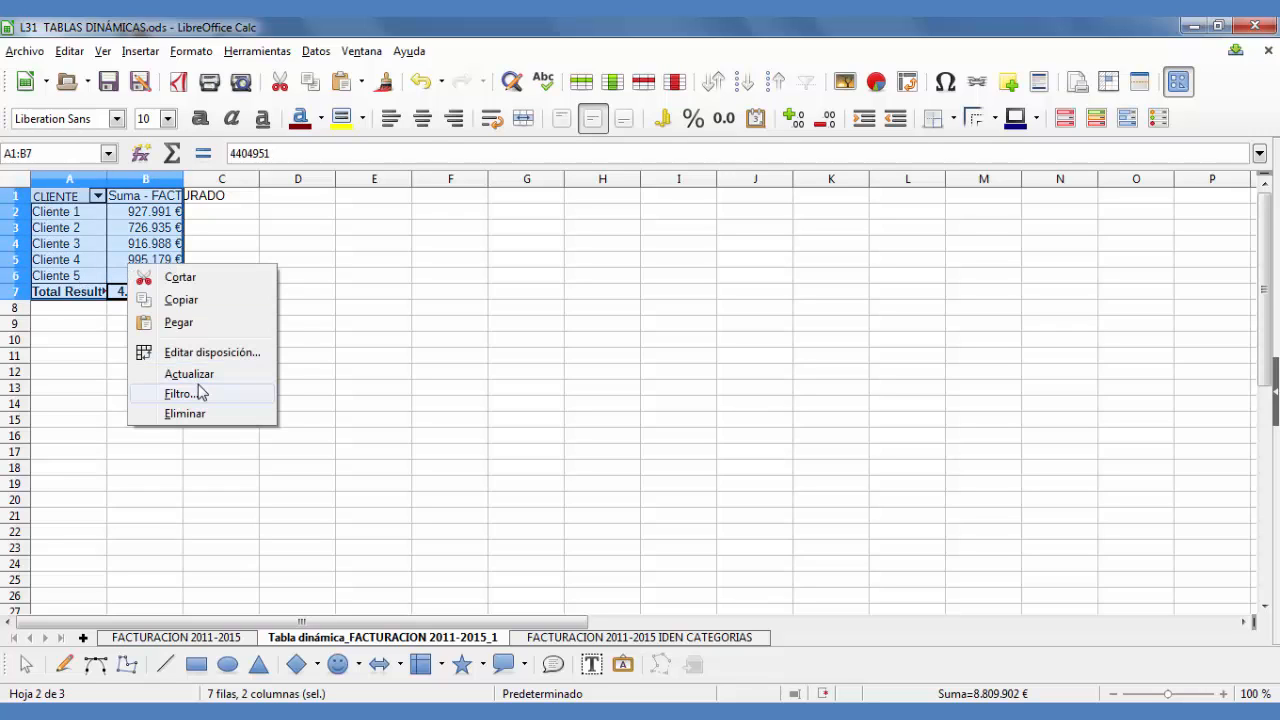
click(201, 376)
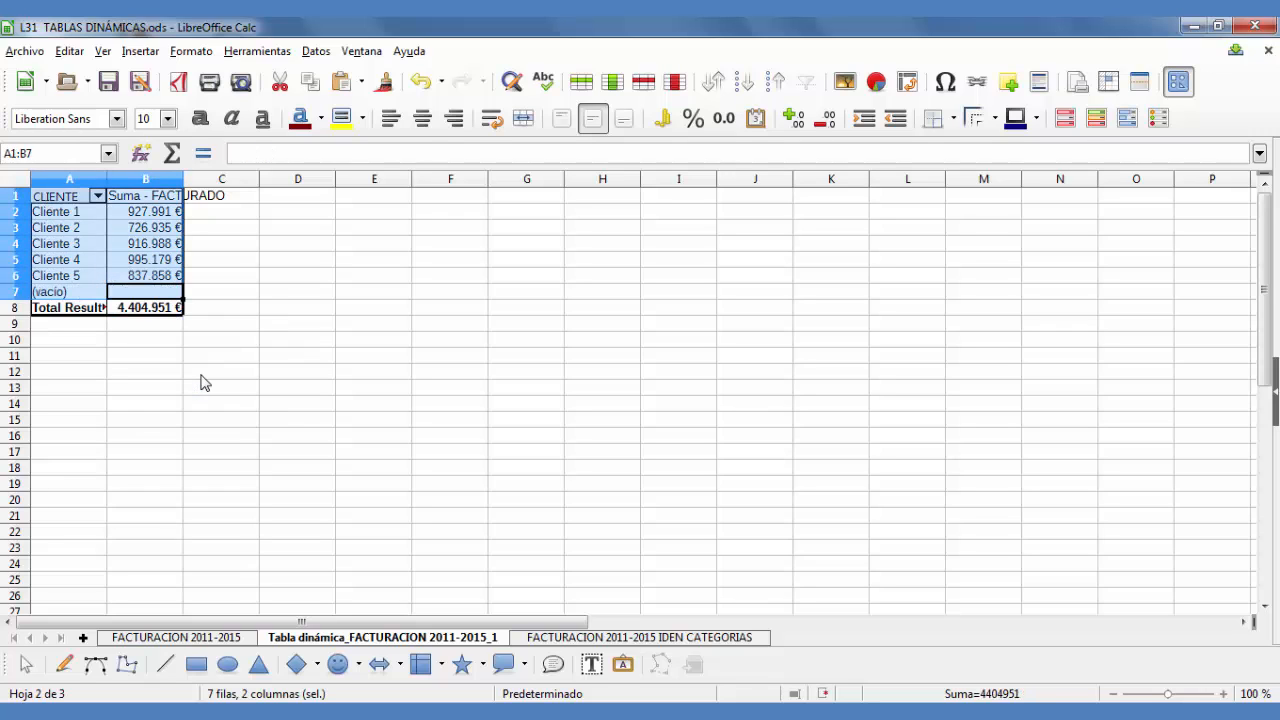
click(518, 374)
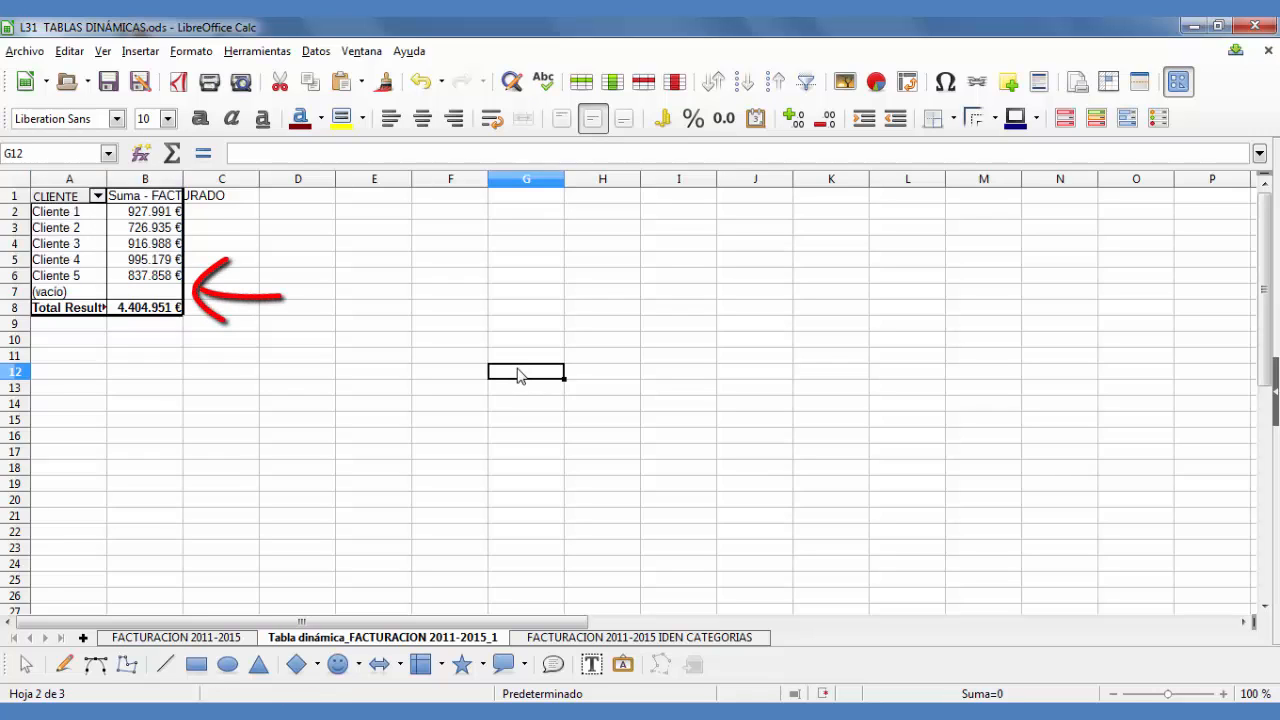
Edit the pivot table's layout to enable the Ignorar las filas vacías option and apply it
click(162, 642)
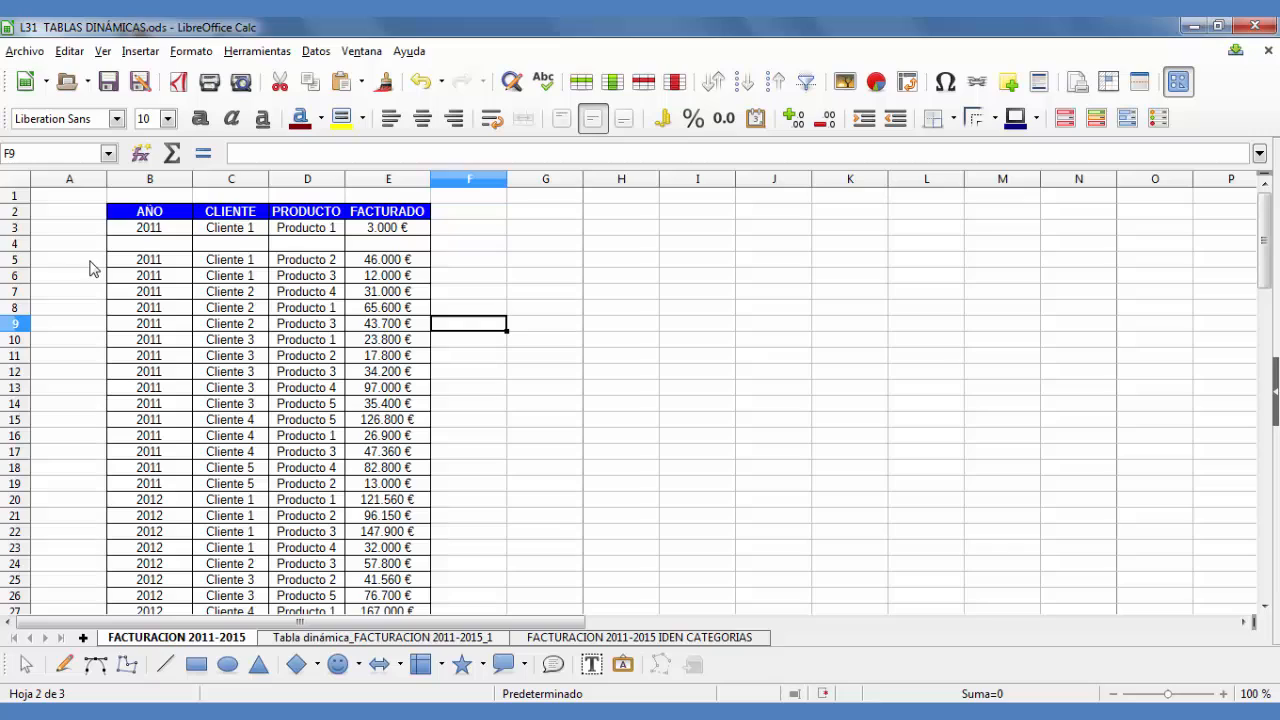
click(354, 642)
drag(165, 310, 48, 200)
right_click(84, 226)
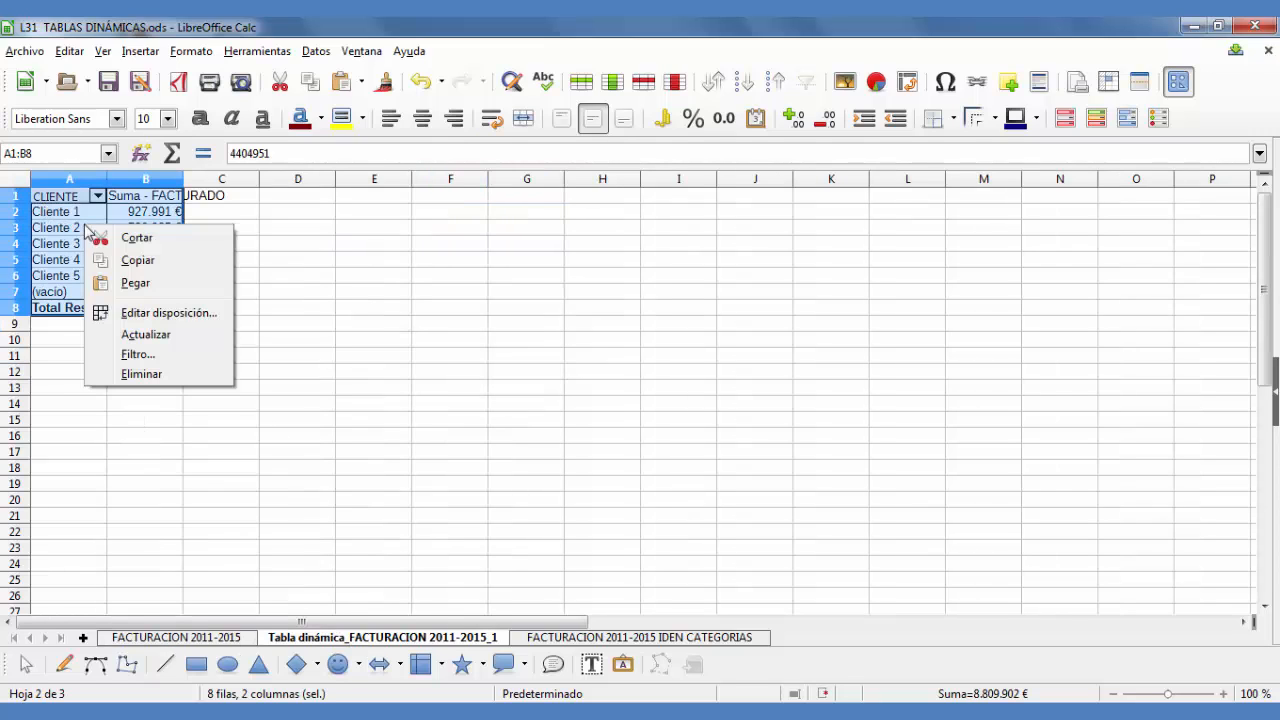
click(140, 310)
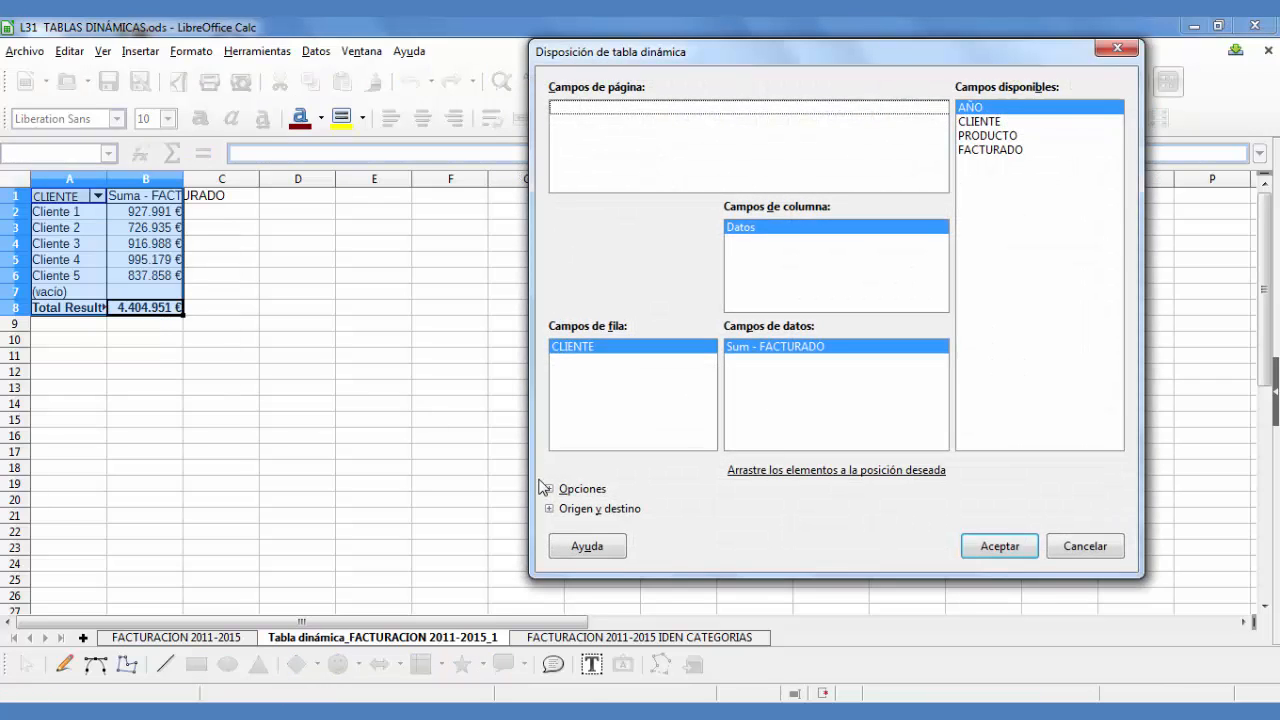
click(549, 490)
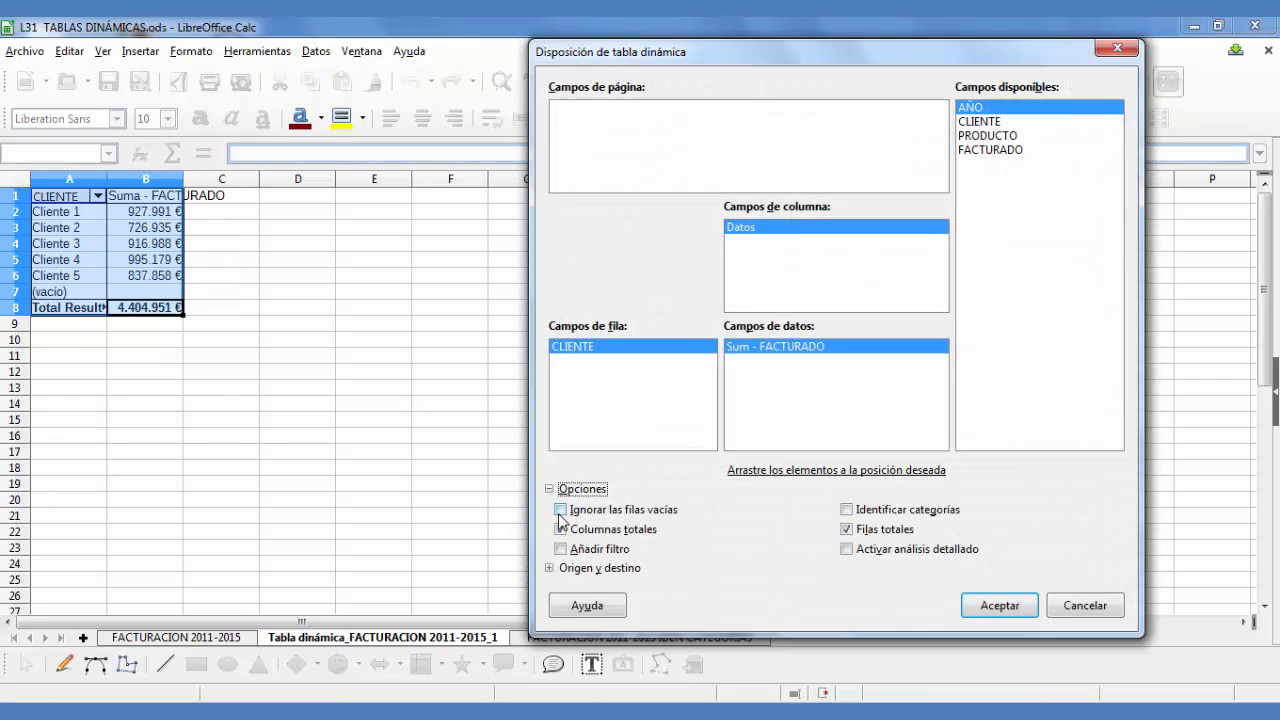
click(561, 510)
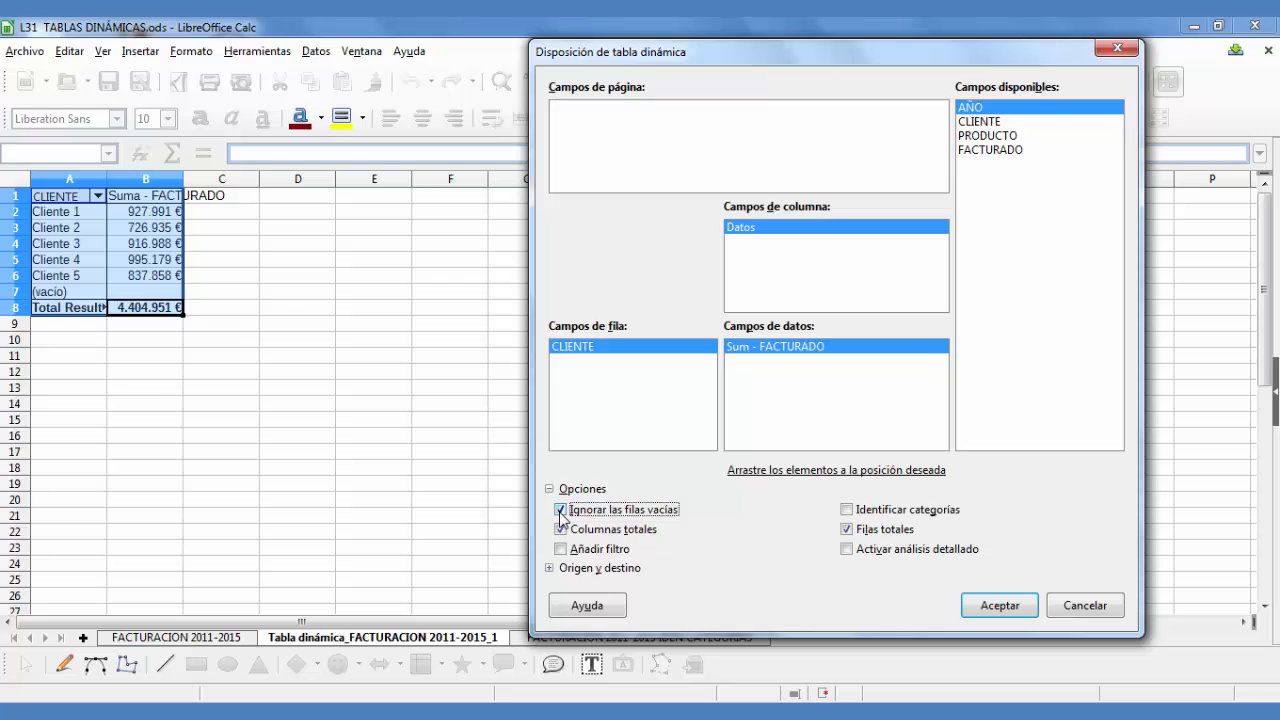
click(988, 606)
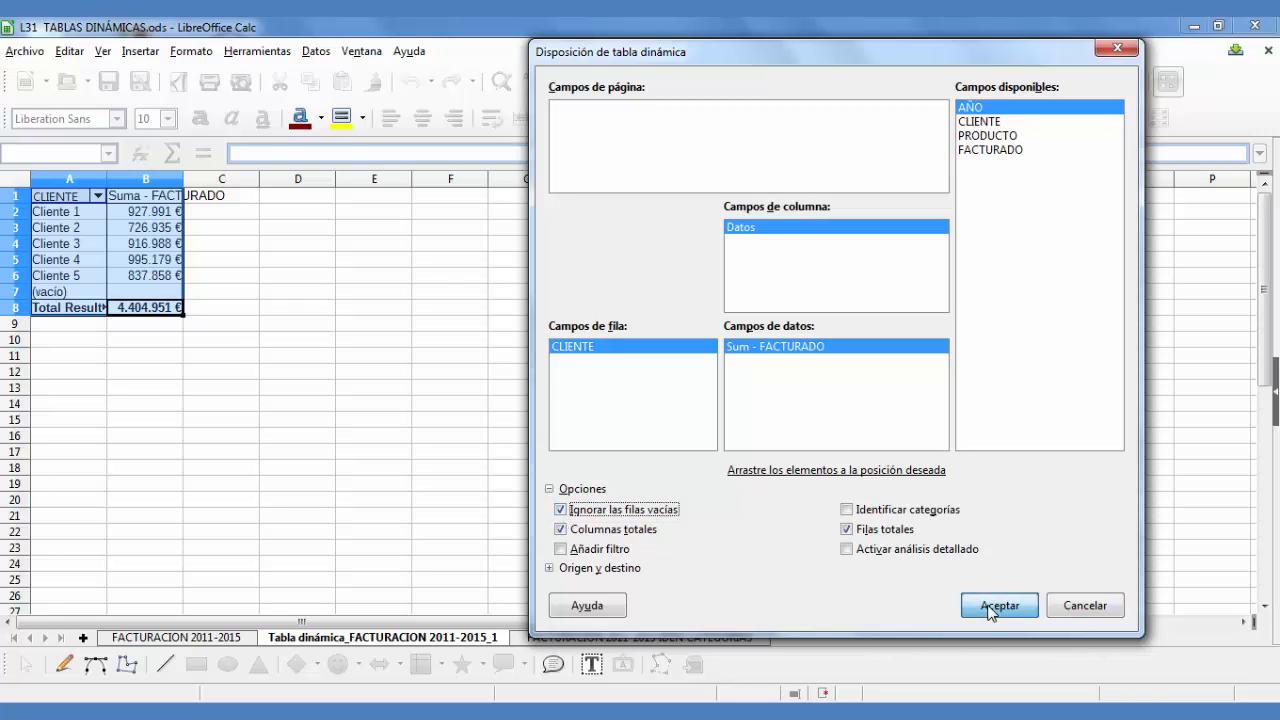
click(502, 354)
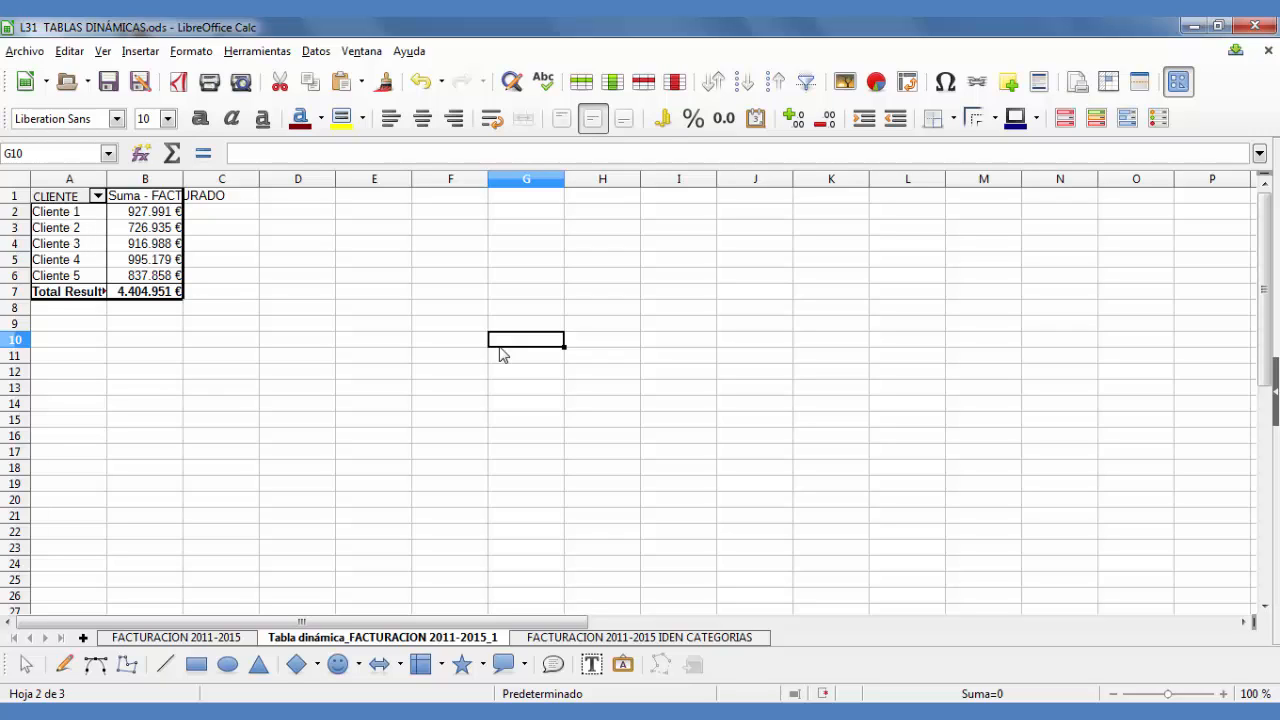
Edit the client pivot table's layout to disable Ignorar las filas vacías and Filas totales, and apply the changes
drag(143, 291, 35, 200)
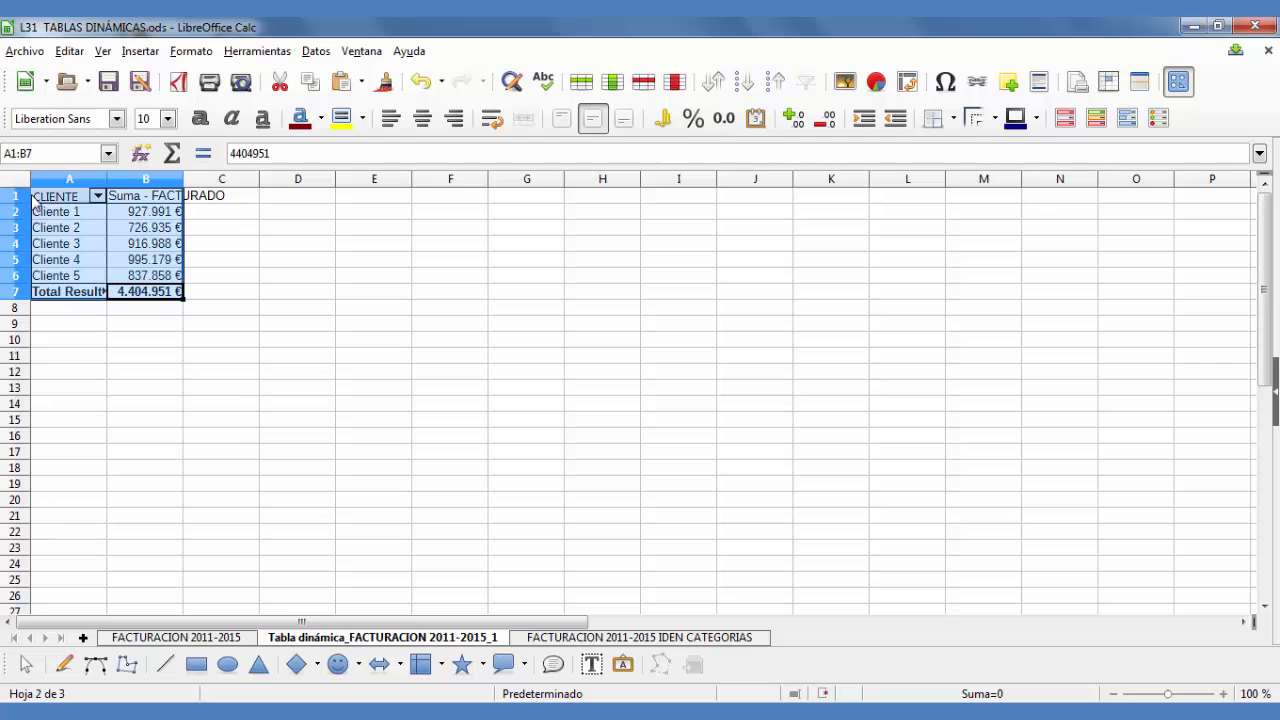
right_click(80, 241)
click(163, 337)
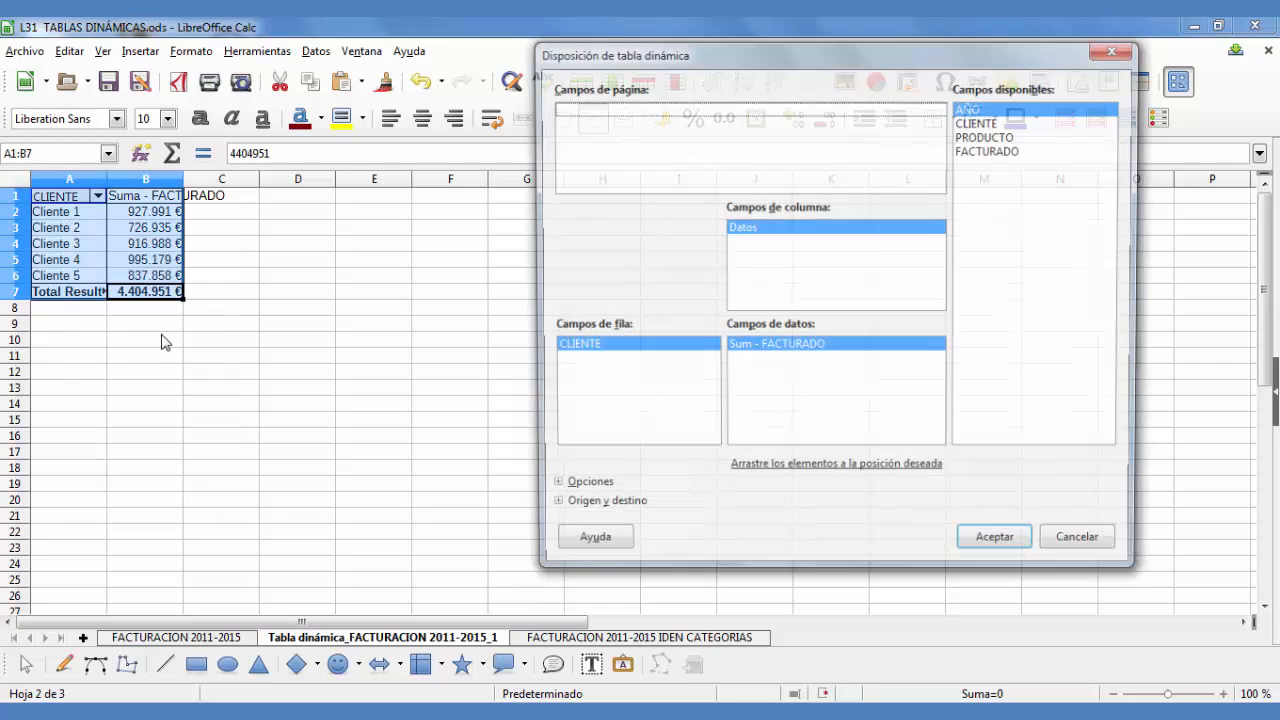
click(549, 489)
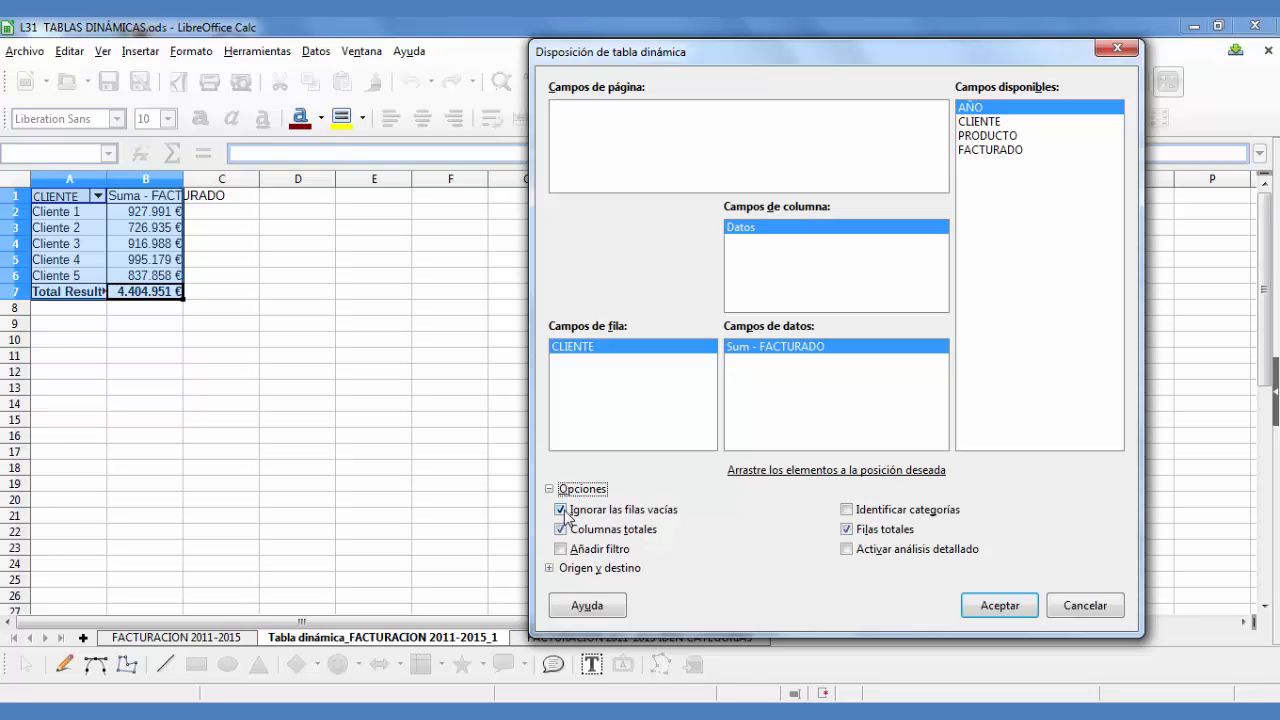
click(563, 511)
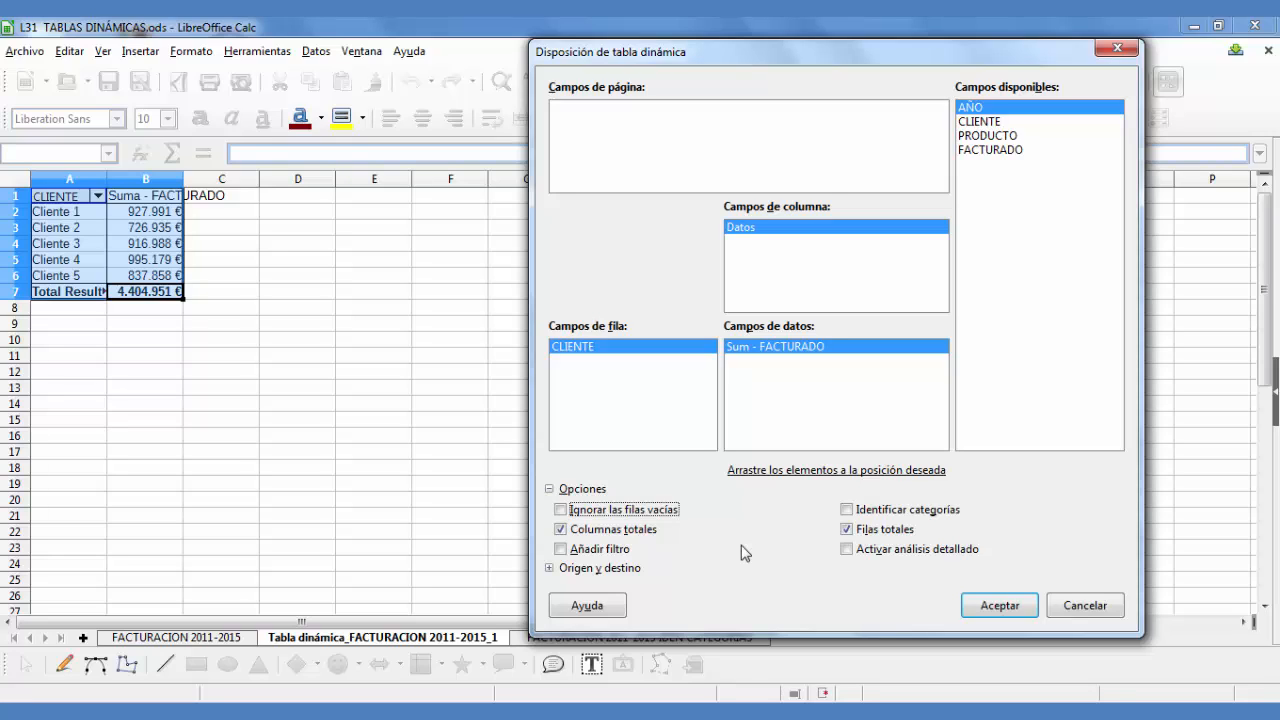
click(847, 530)
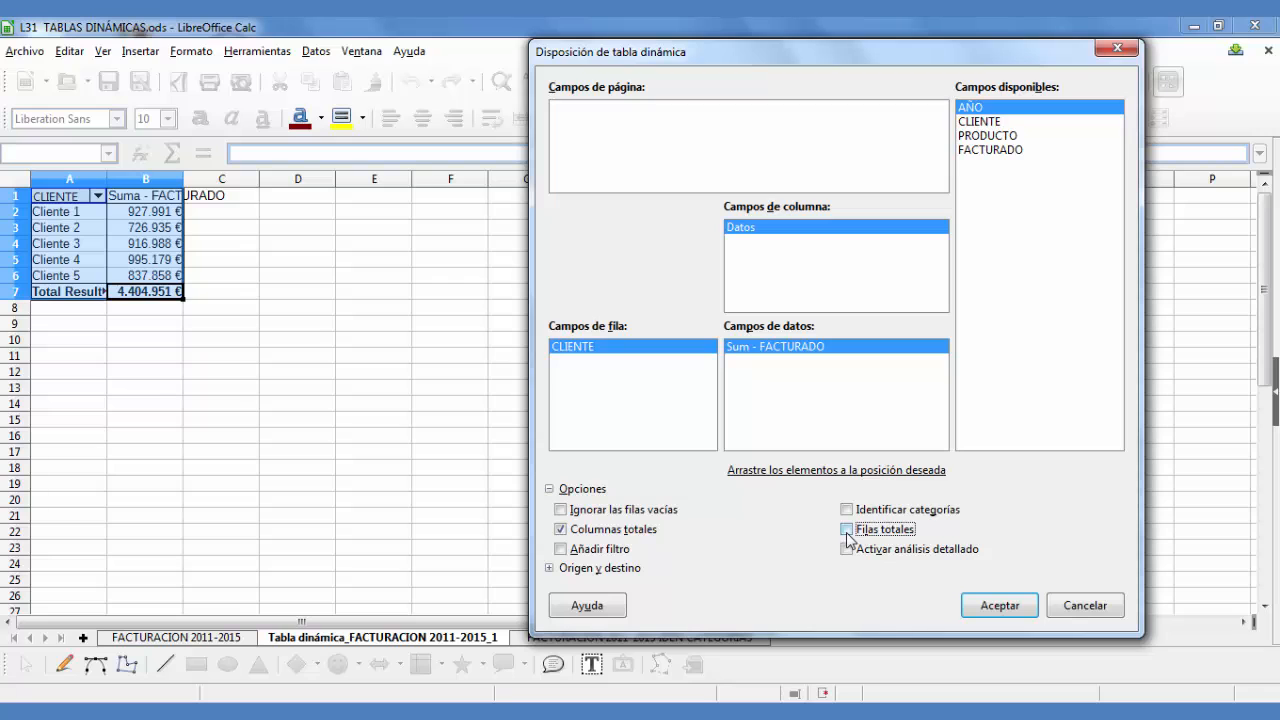
click(999, 608)
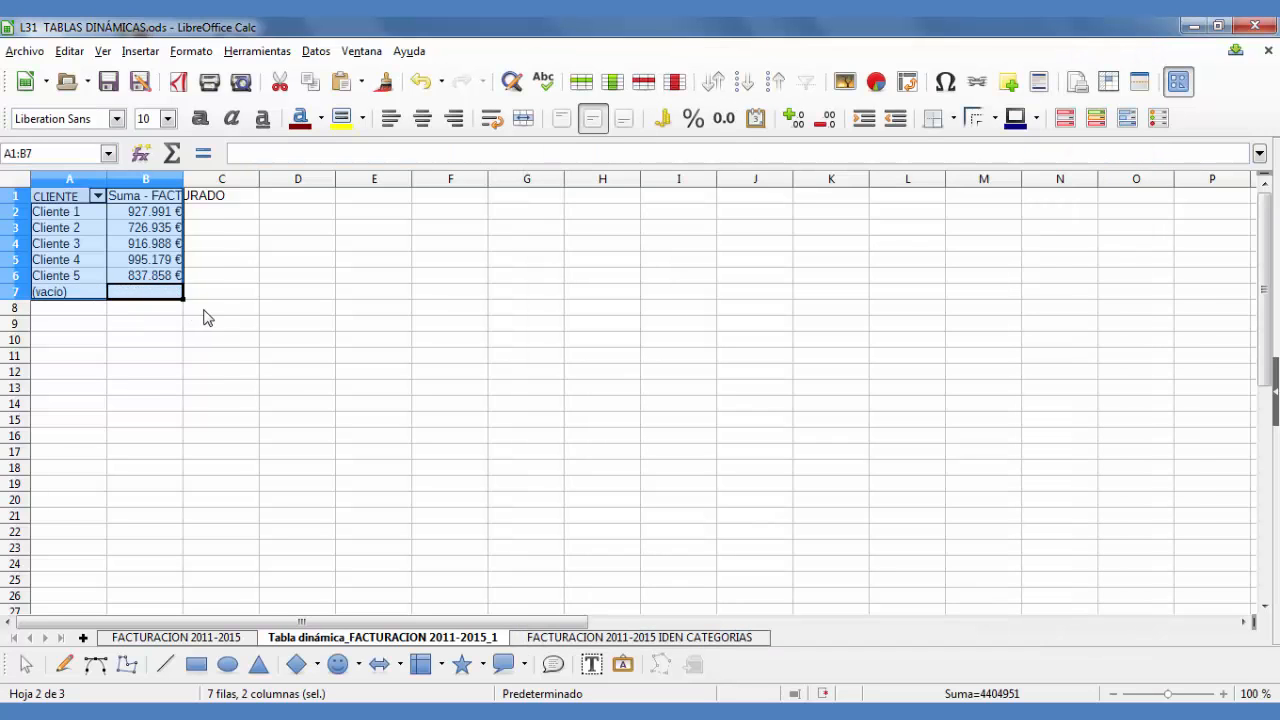
right_click(157, 296)
click(208, 376)
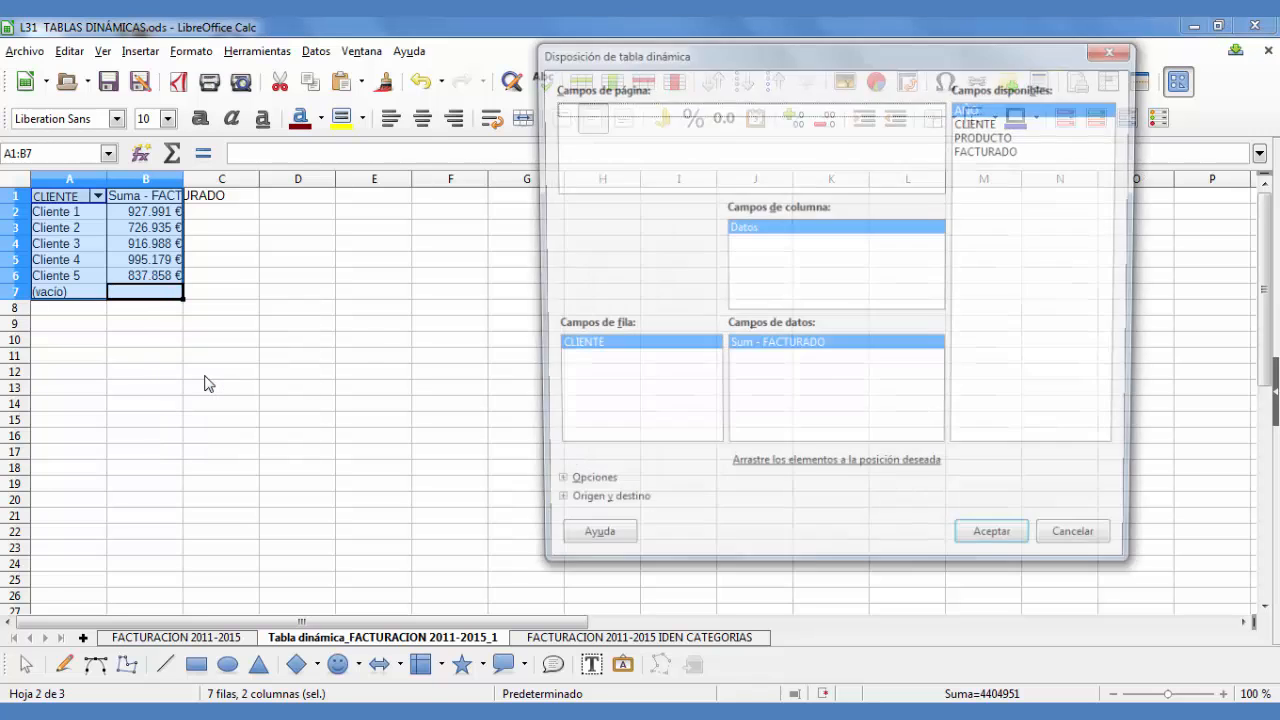
click(548, 489)
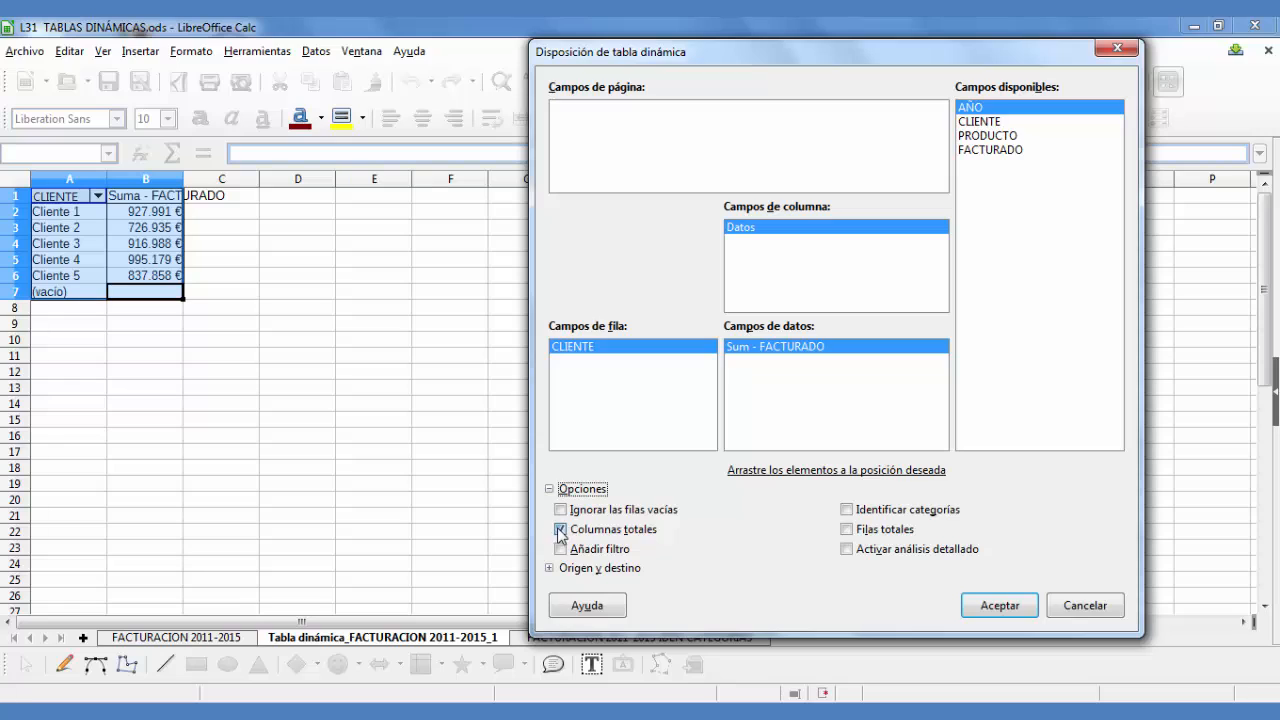
click(561, 529)
click(562, 531)
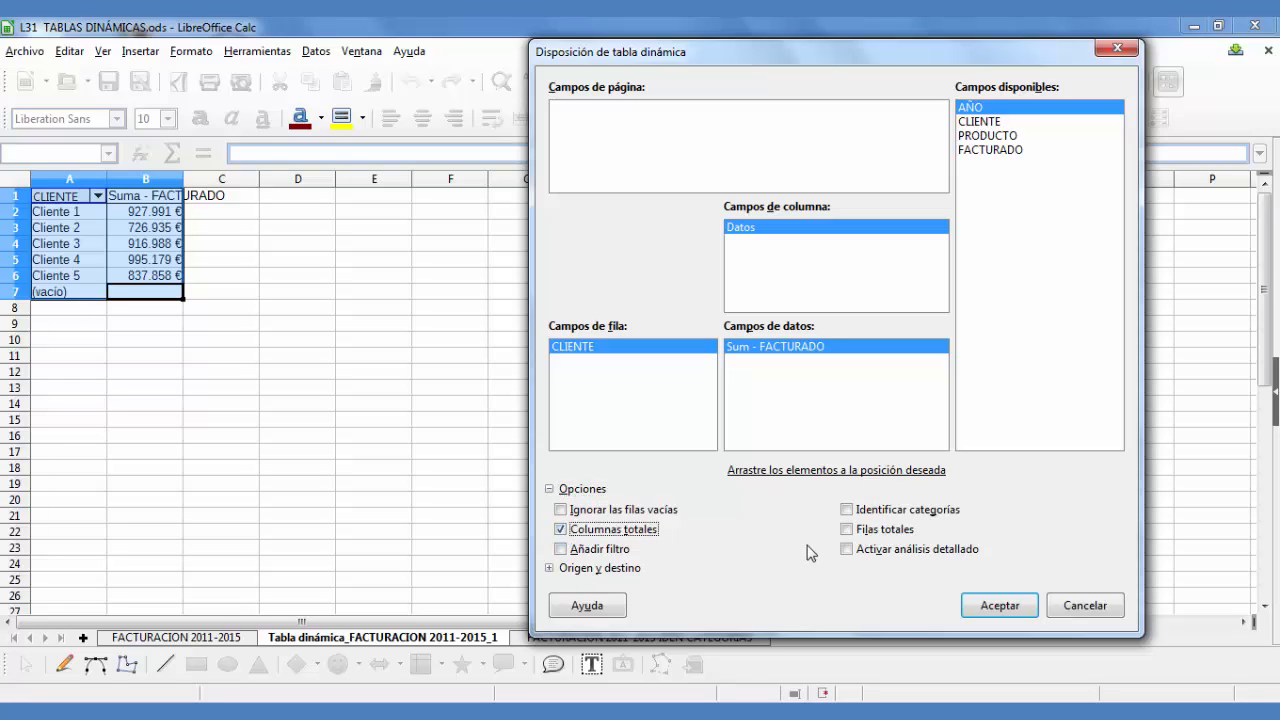
click(847, 529)
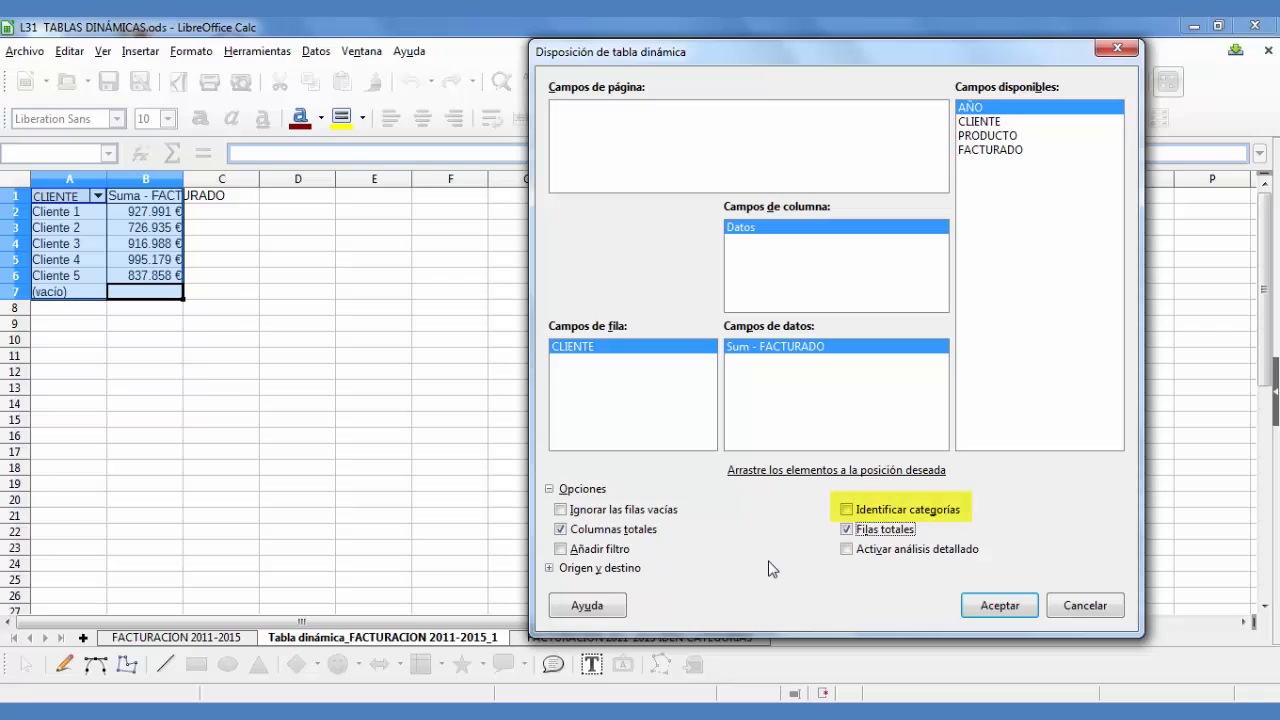
click(1104, 612)
click(490, 489)
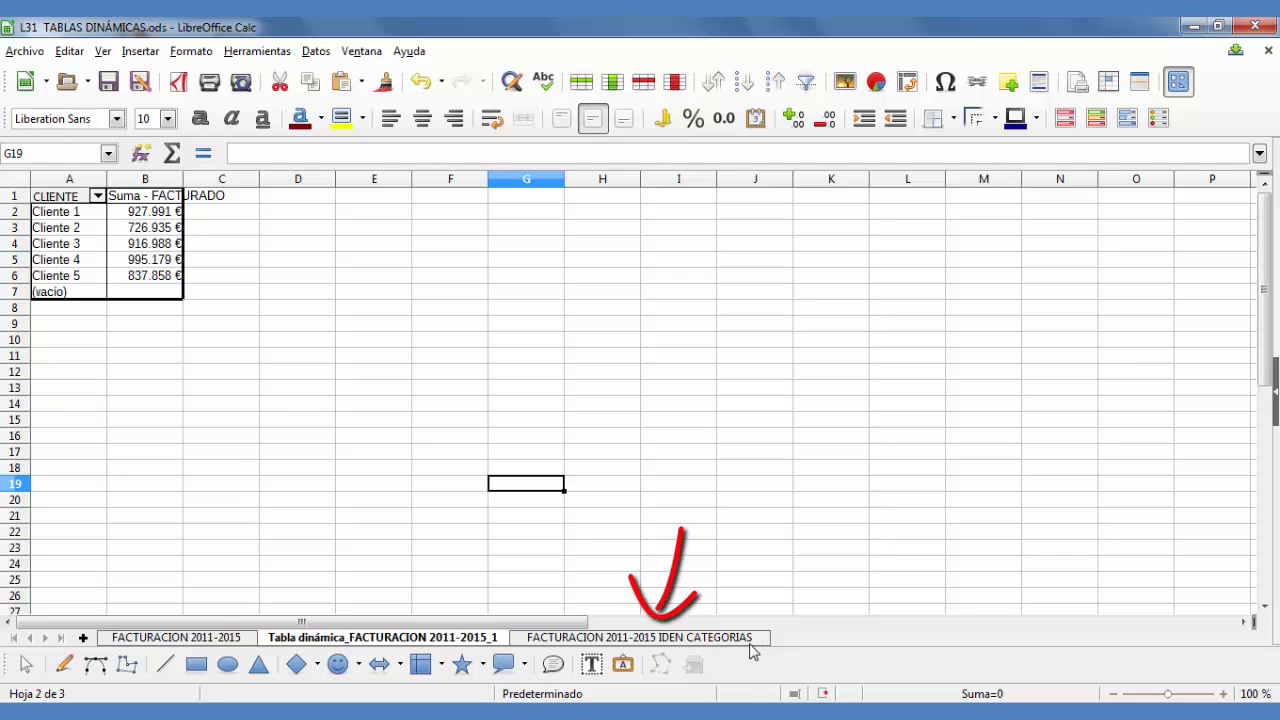
Delete the empty row 4 from the billing data on the FACTURACION 2011-2015 sheet
click(749, 641)
click(628, 228)
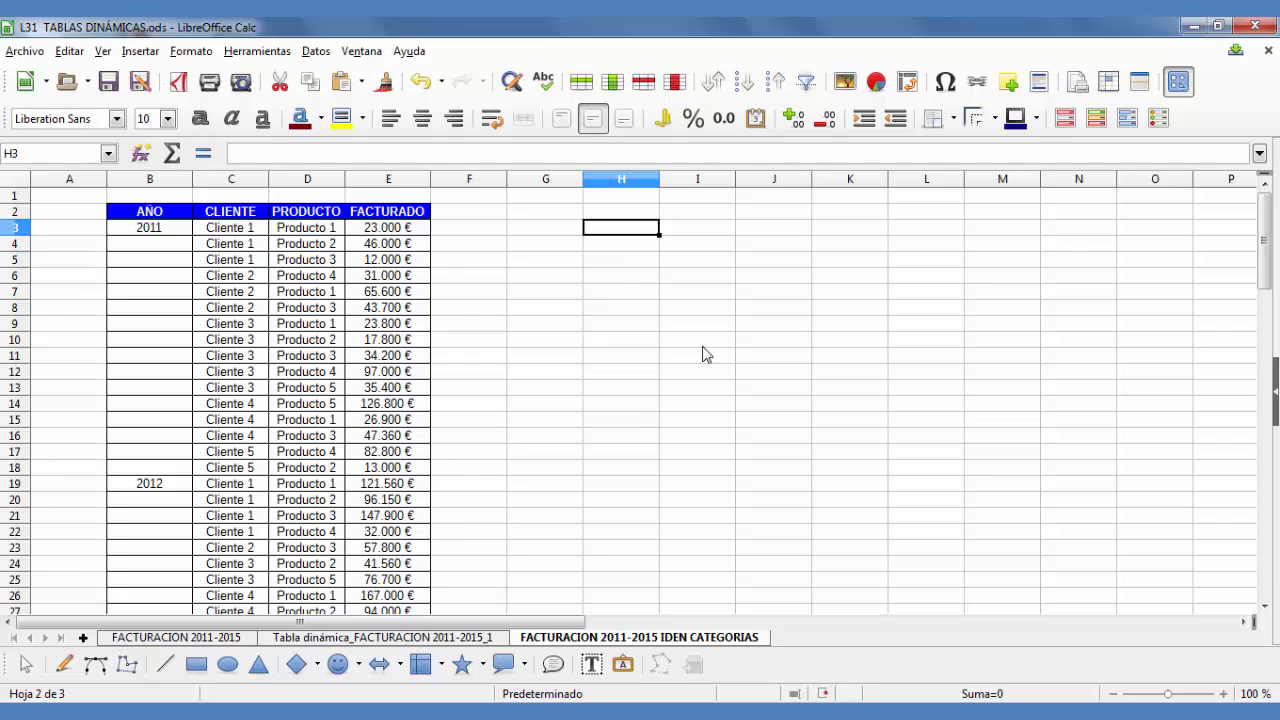
click(176, 637)
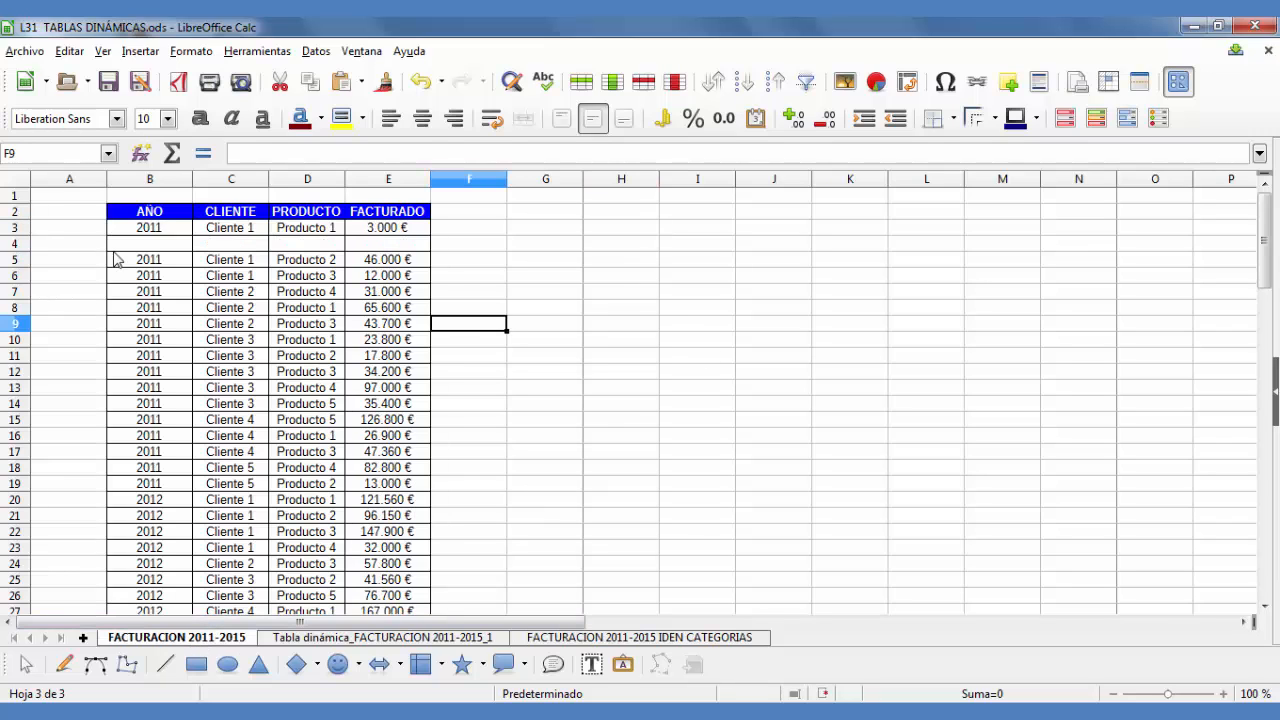
click(14, 244)
right_click(14, 244)
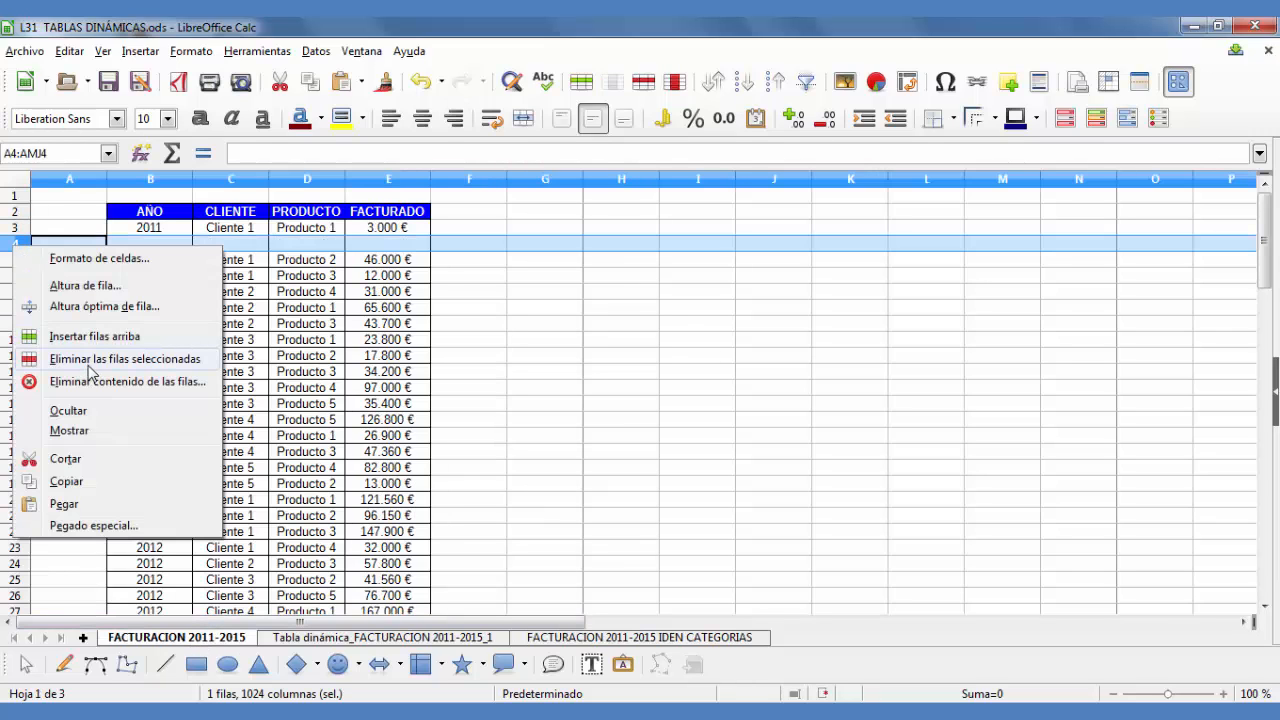
click(90, 359)
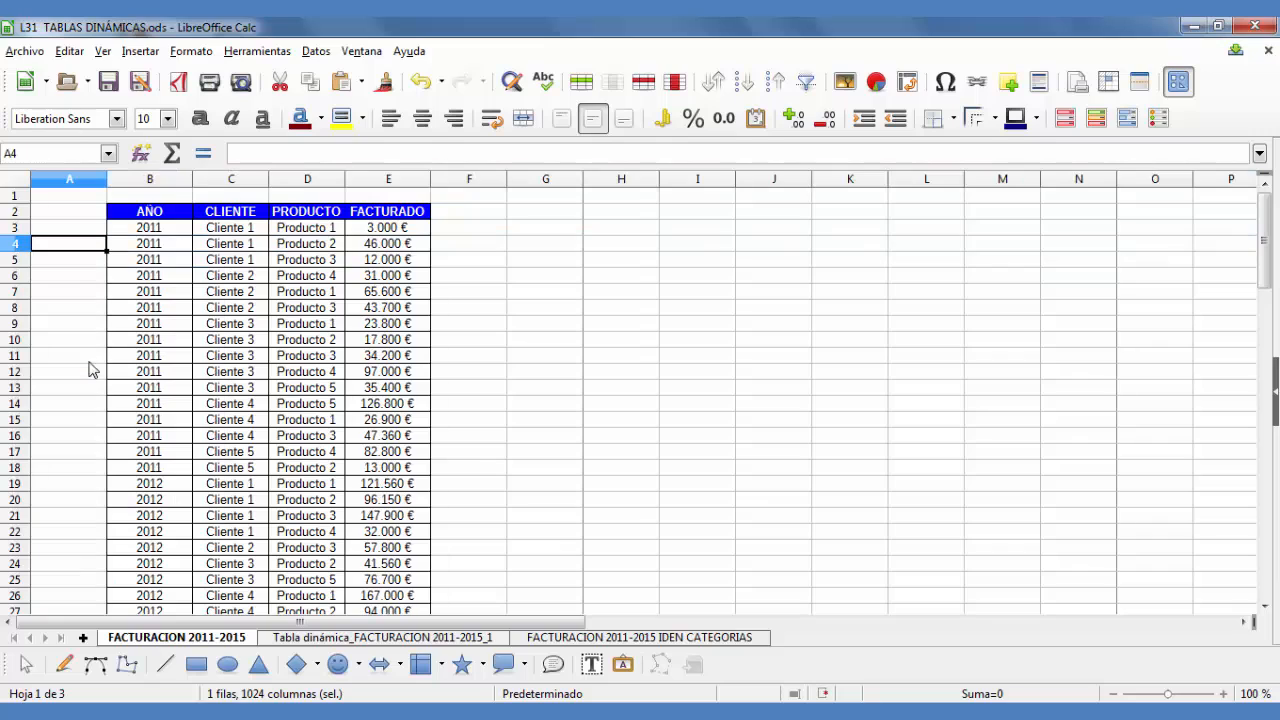
click(486, 327)
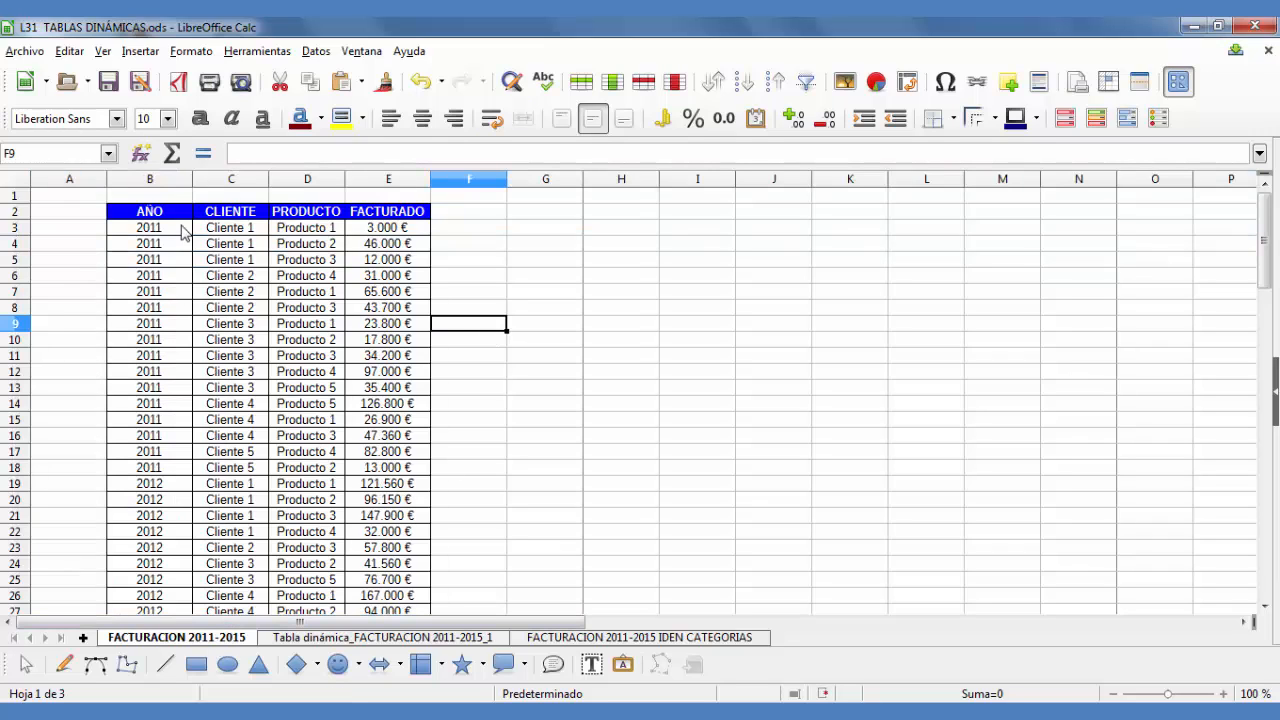
Compare how the AÑO column is filled in on the FACTURACION 2011-2015 IDEN CATEGORIAS and FACTURACION 2011-2015 sheets
click(580, 643)
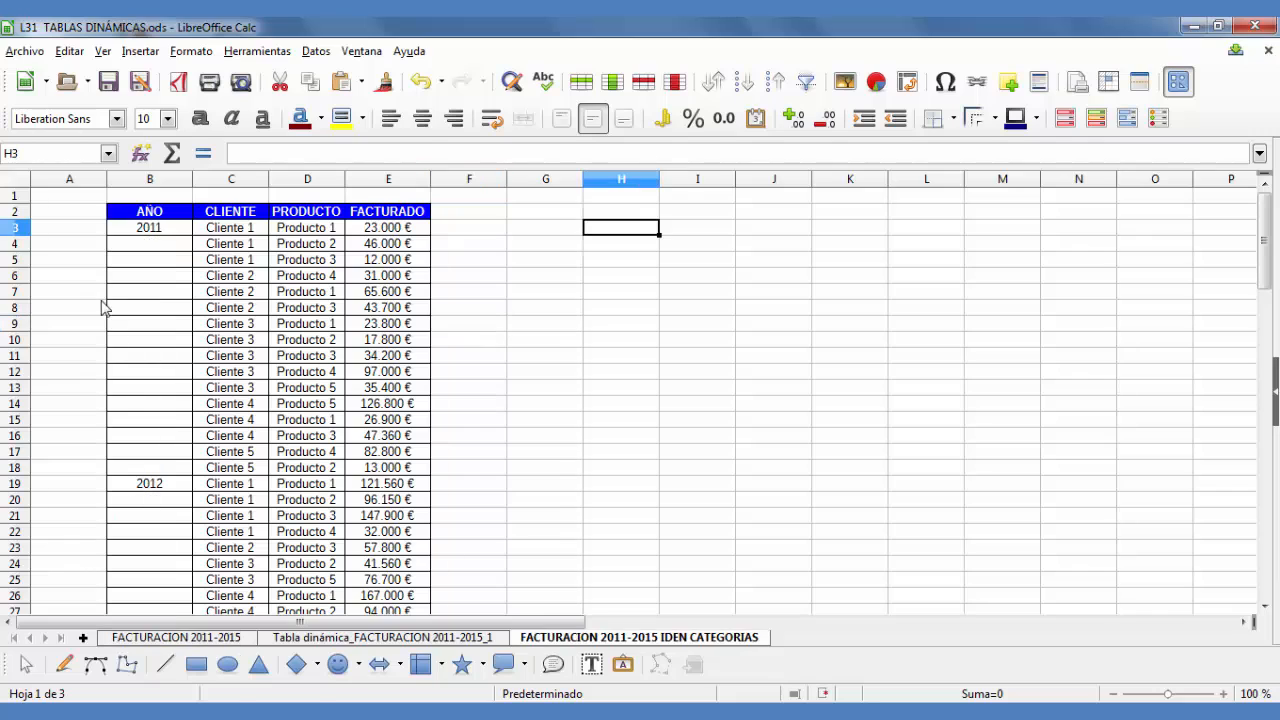
click(128, 232)
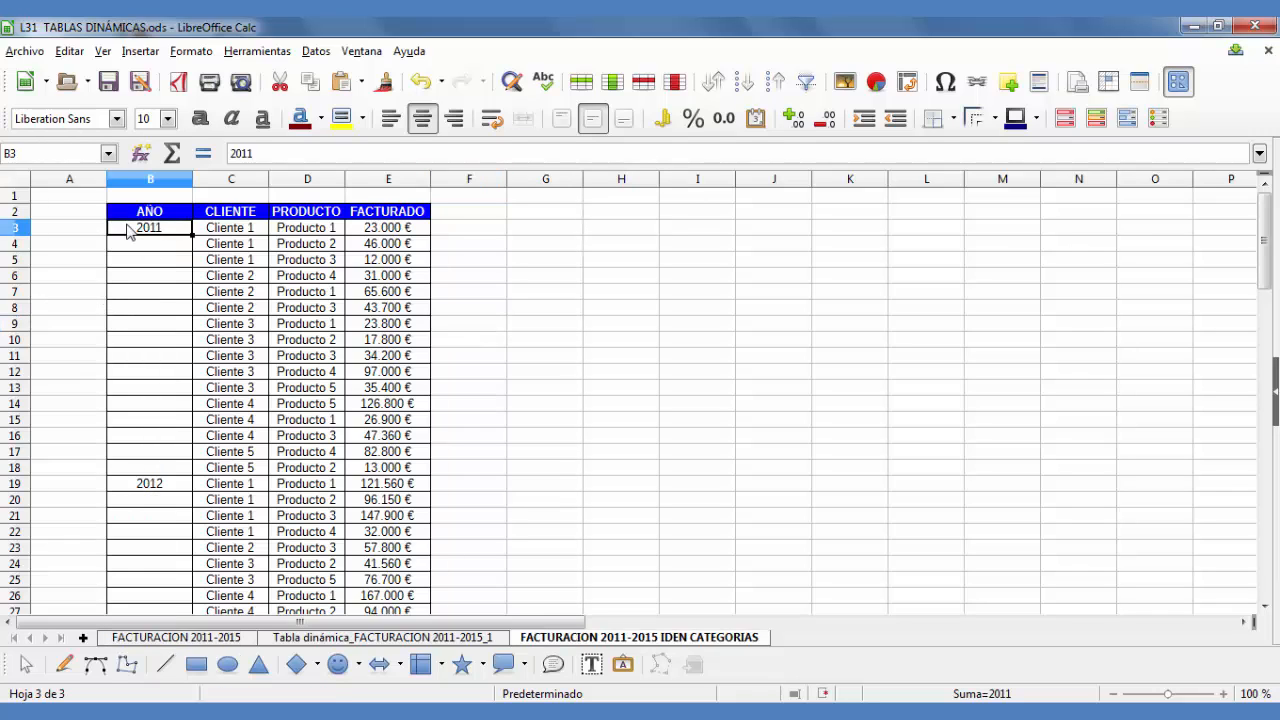
click(158, 483)
scroll(188, 418, down, 6)
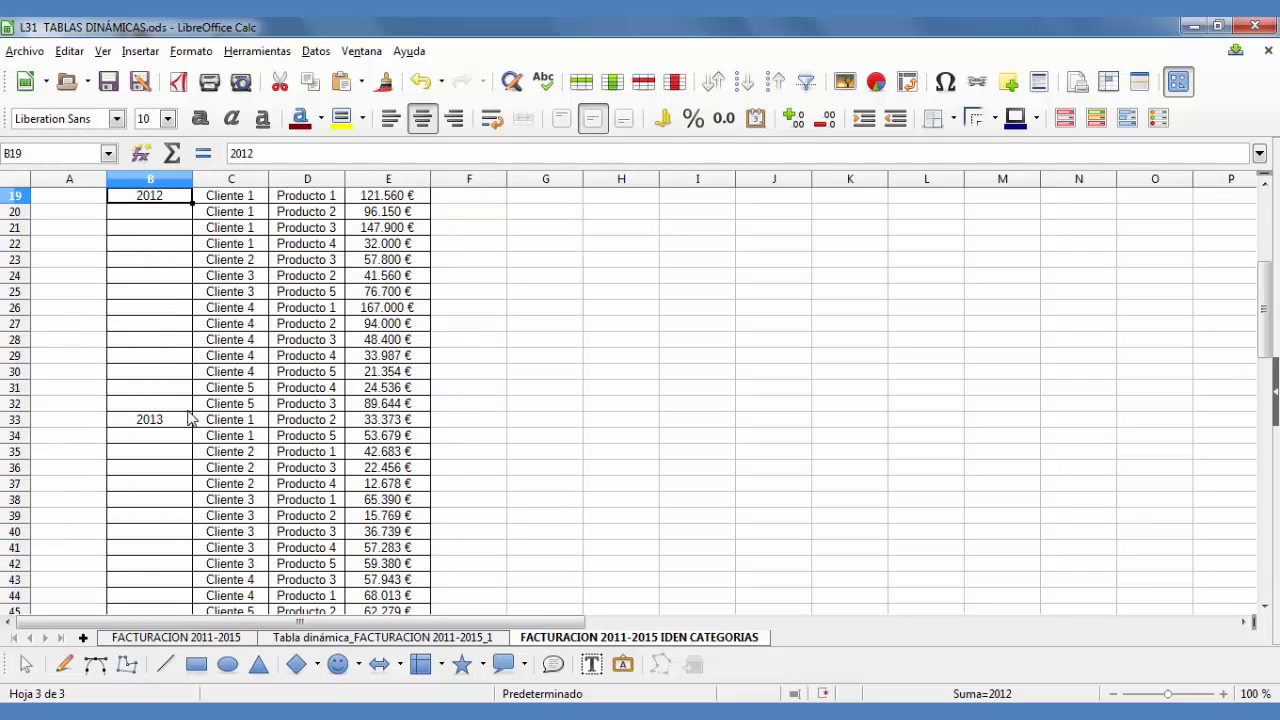
scroll(188, 418, down, 6)
scroll(188, 418, down, 5)
scroll(188, 418, up, 17)
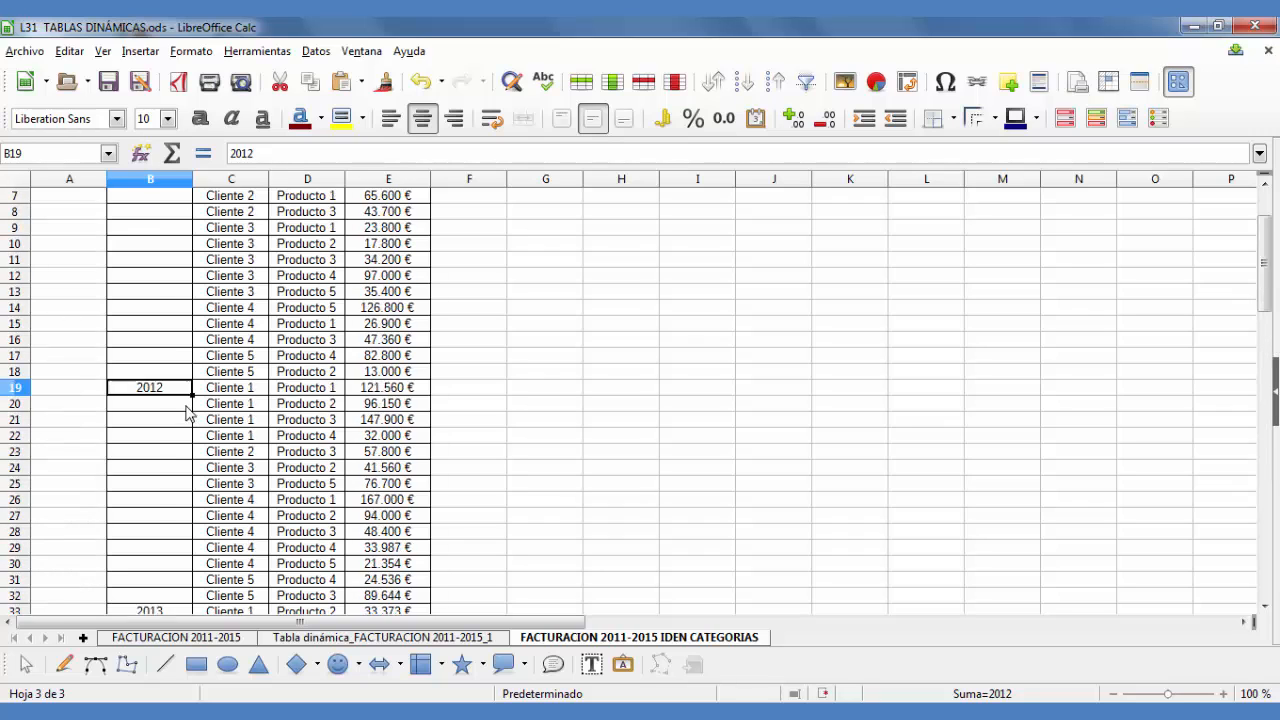
click(125, 638)
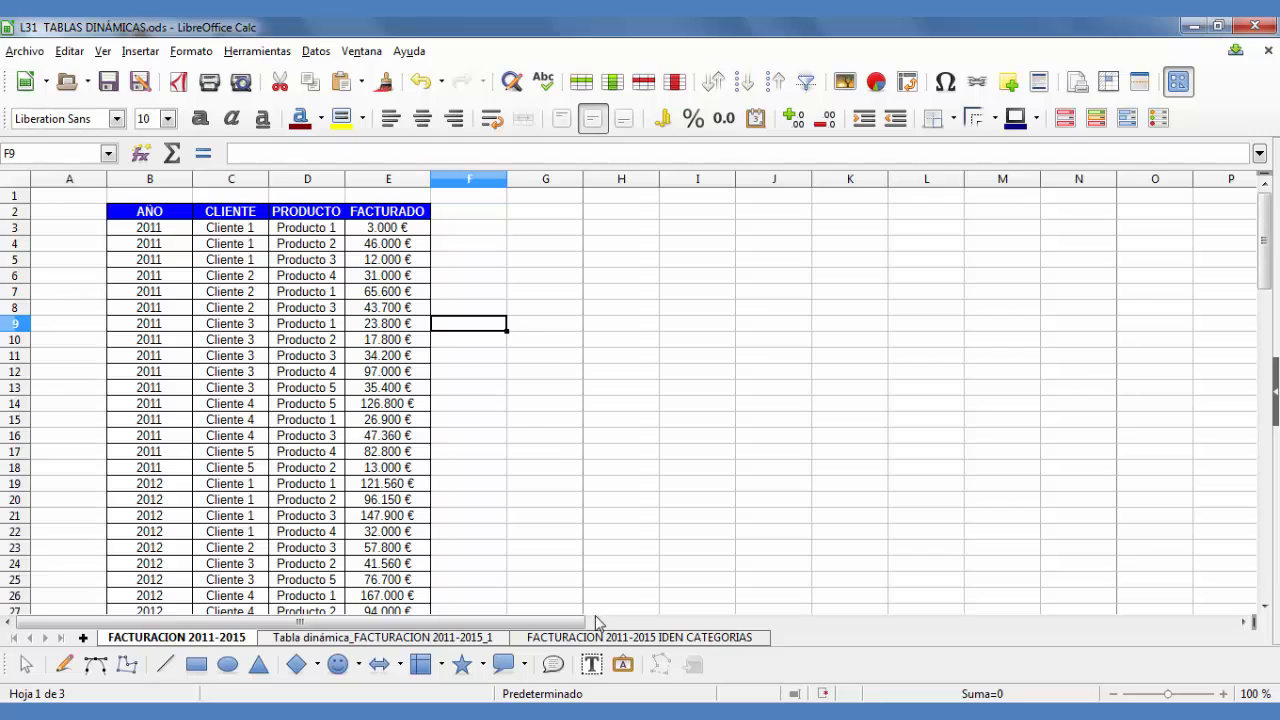
click(637, 640)
click(657, 408)
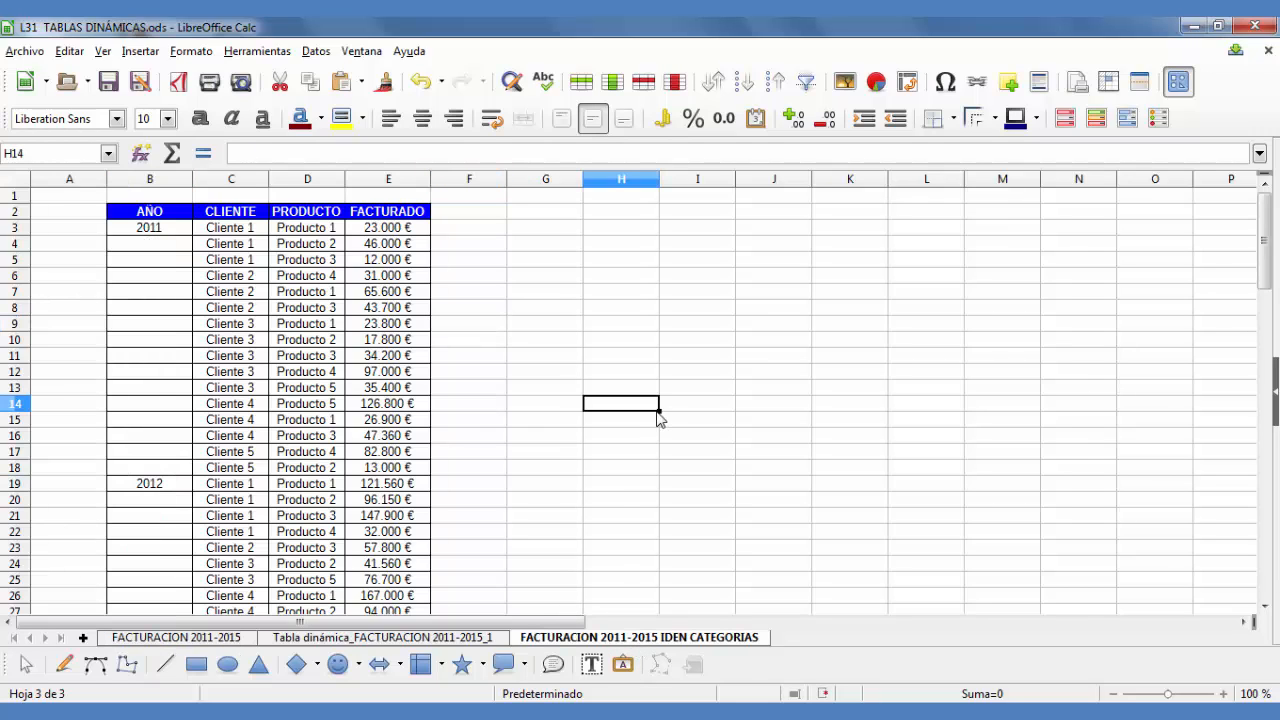
Start a pivot table from the current selection B2:E80 on the FACTURACION 2011-2015 IDEN CATEGORIAS sheet
click(128, 216)
scroll(286, 371, down, 20)
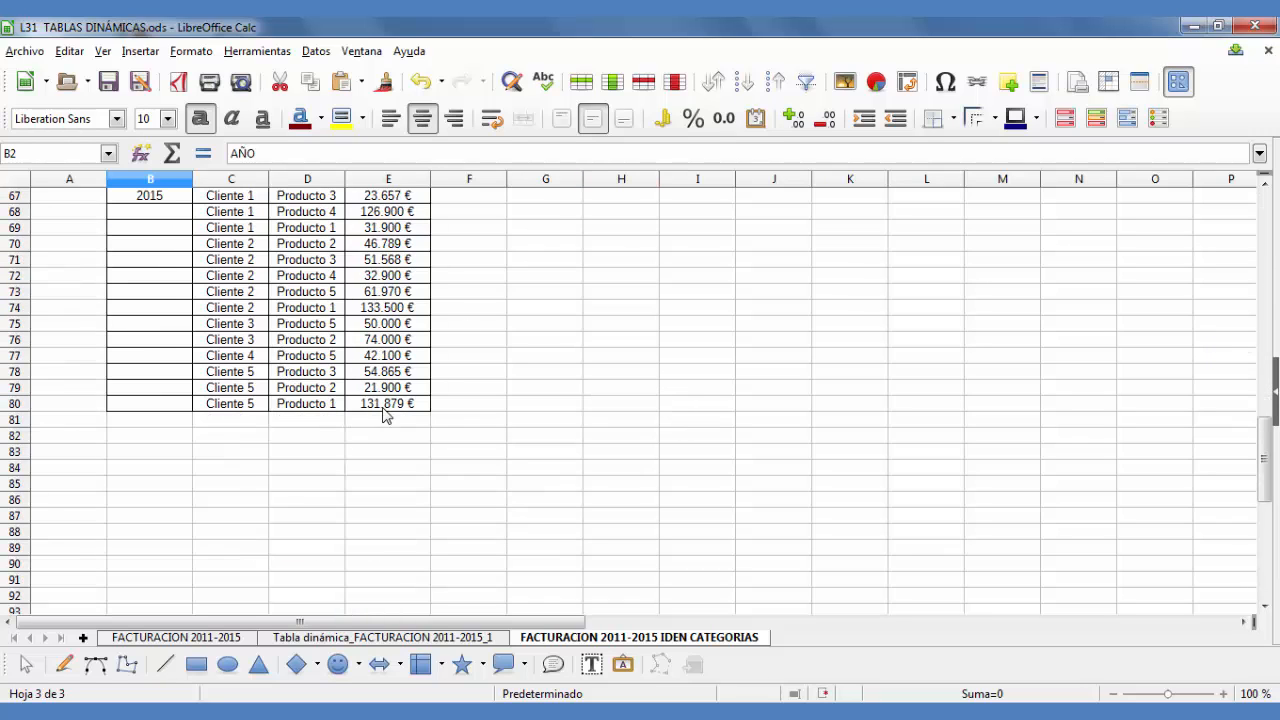
shift+click(396, 405)
scroll(398, 408, up, 12)
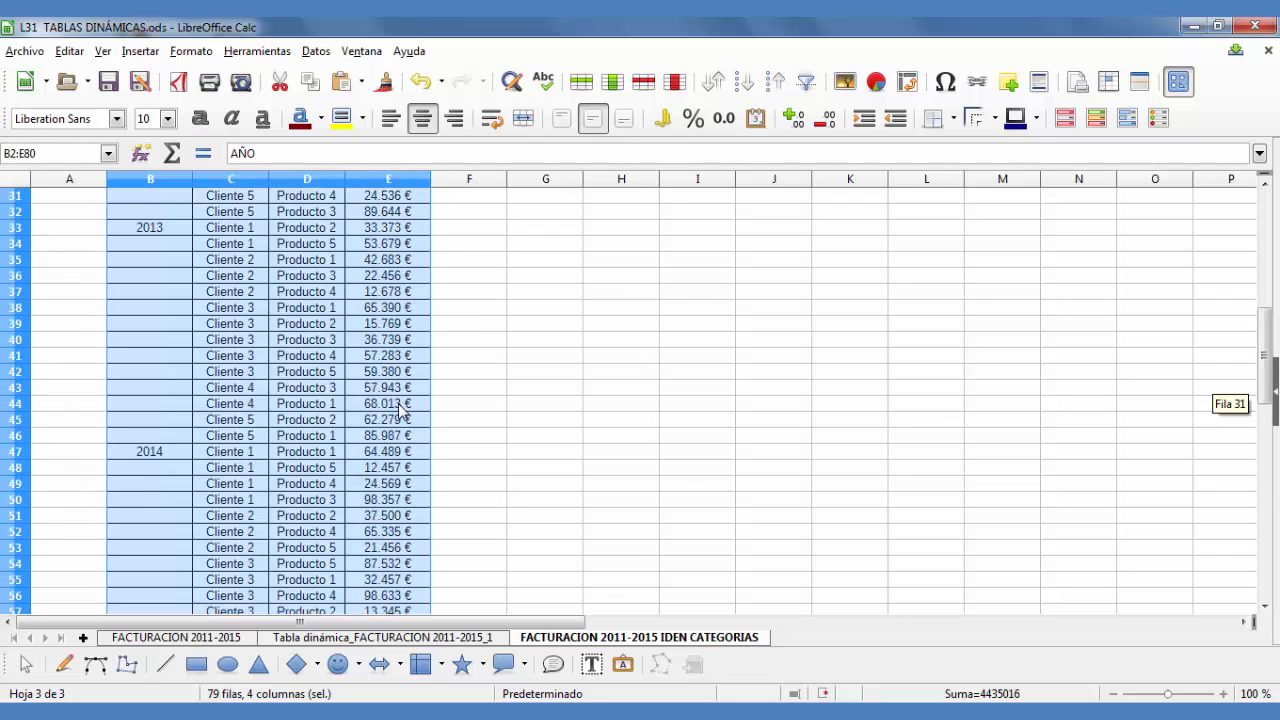
scroll(400, 410, up, 10)
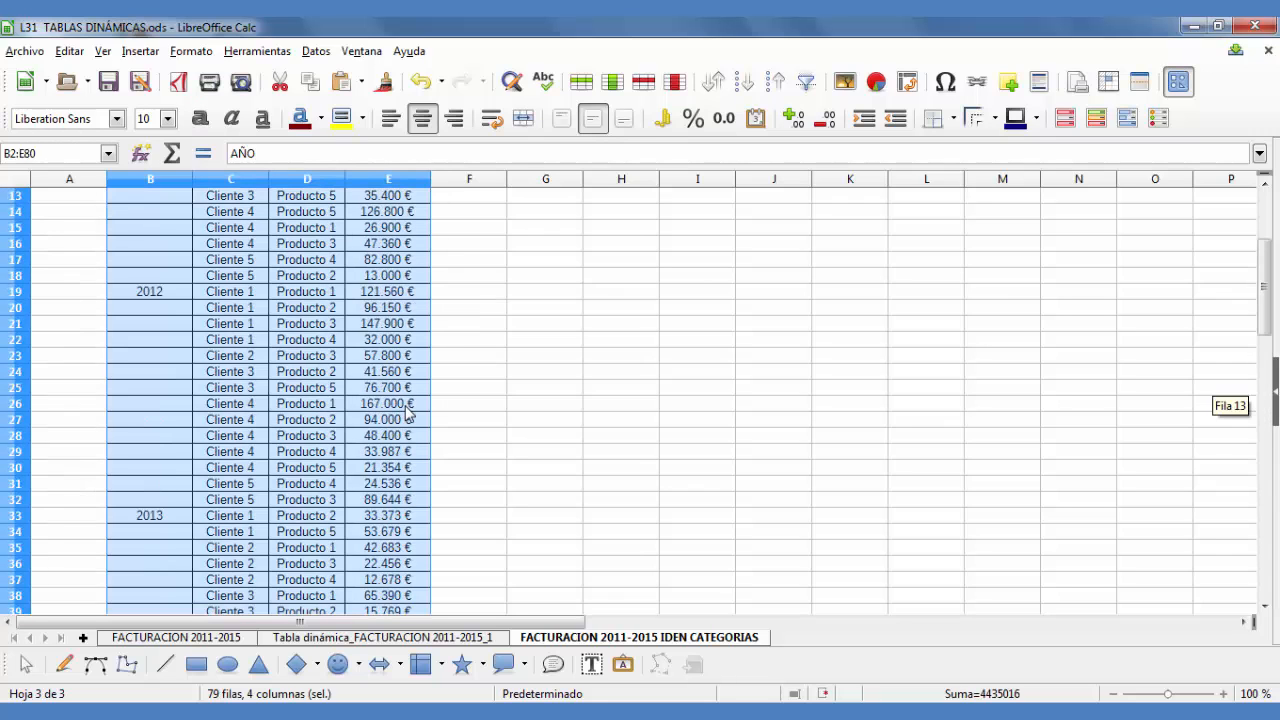
click(315, 52)
mouse_move(410, 378)
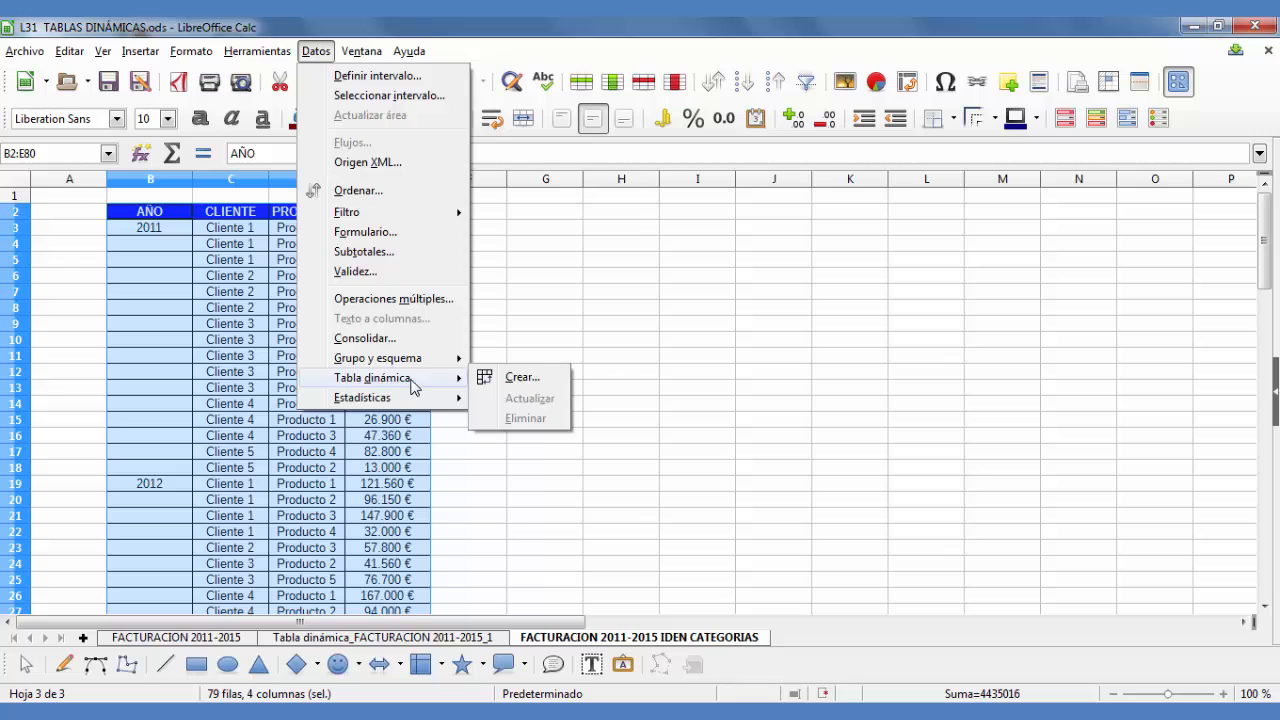
click(521, 378)
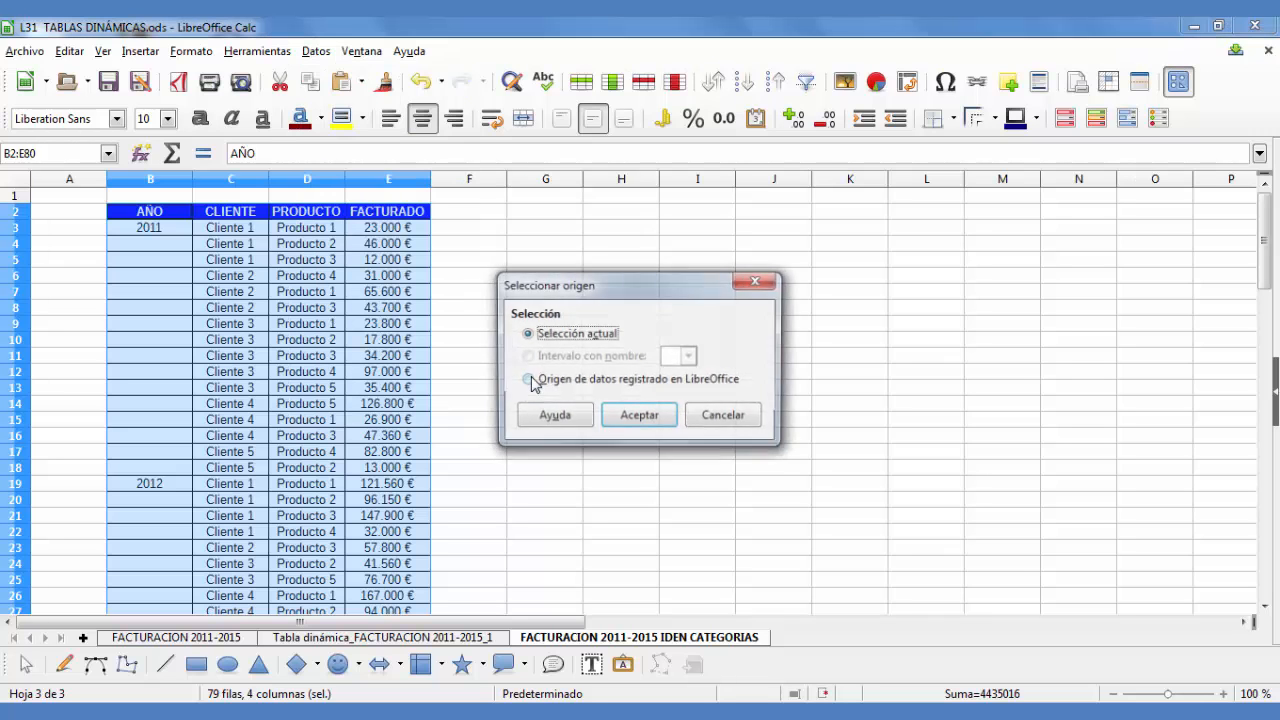
click(636, 418)
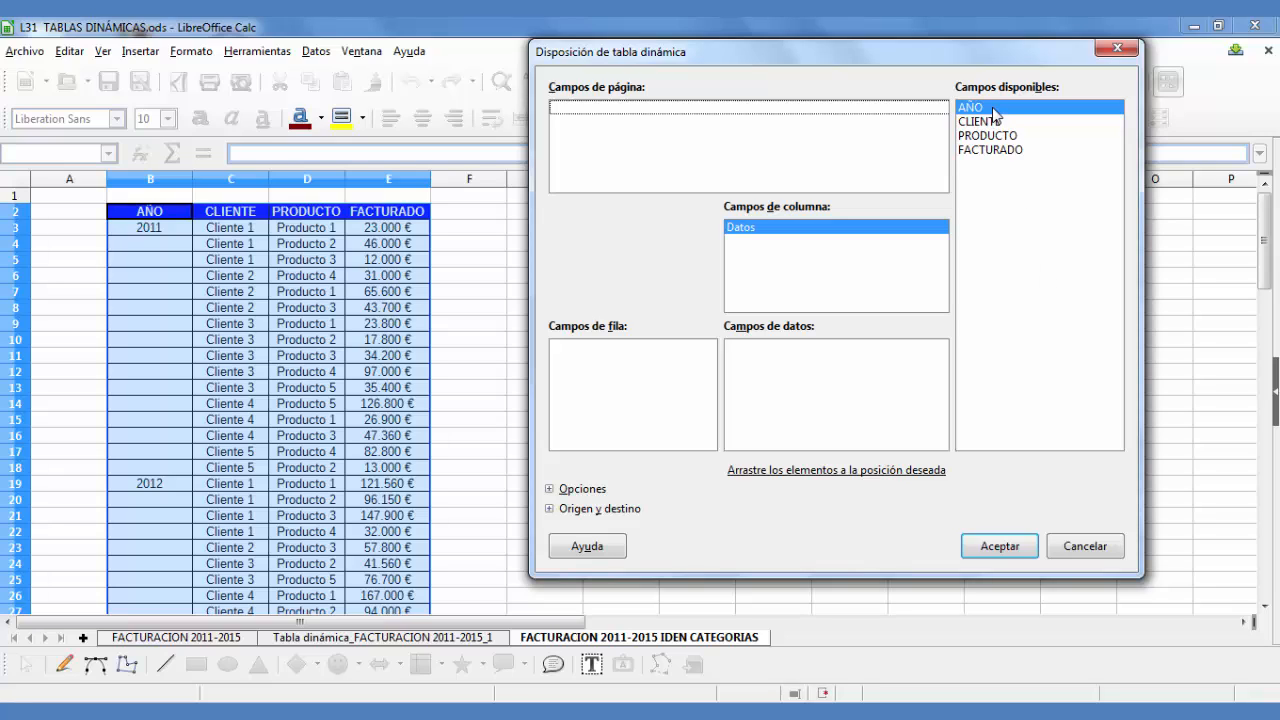
Assign AÑO to the row fields and FACTURADO to the data fields, and create the pivot table with the default options
drag(995, 115, 590, 377)
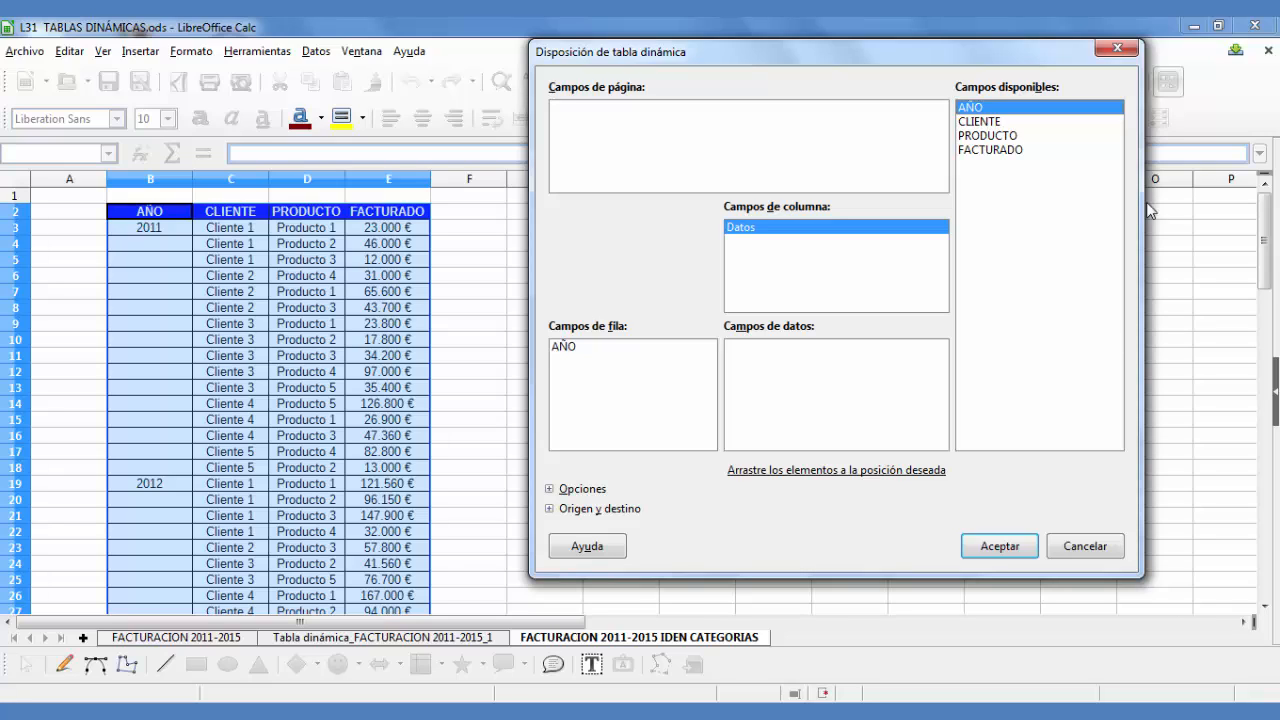
drag(1011, 152, 810, 380)
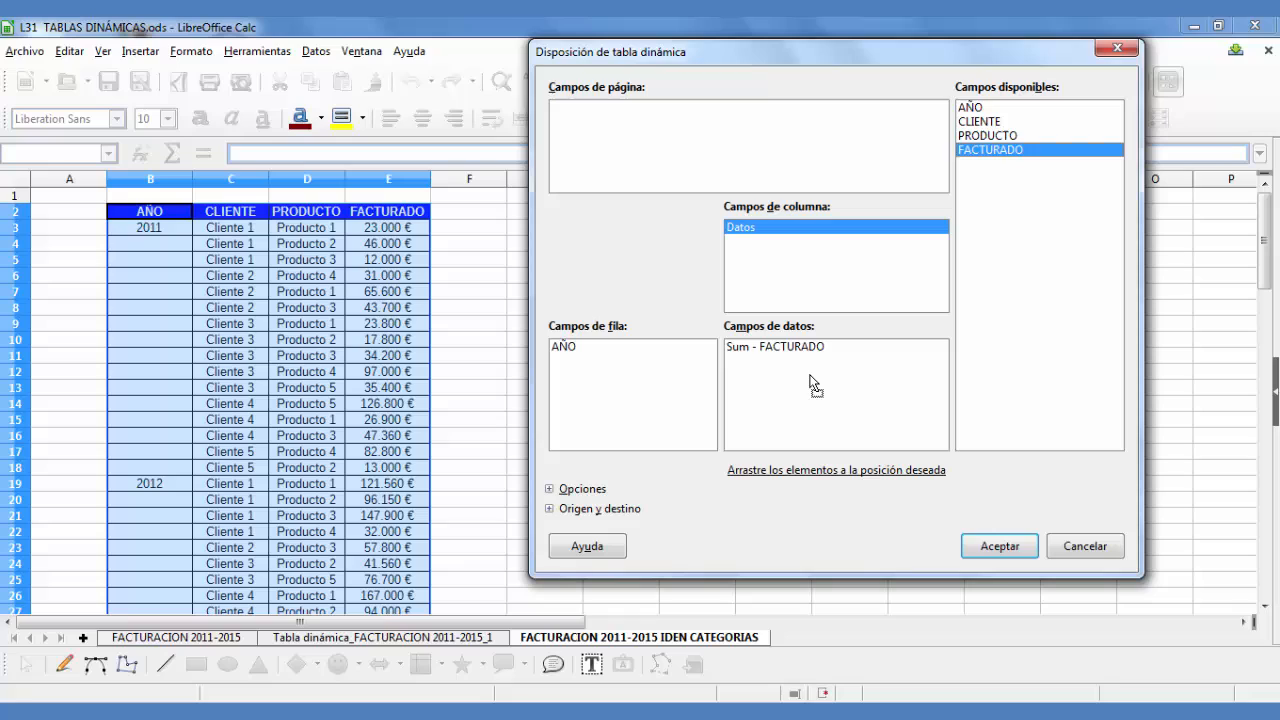
click(549, 490)
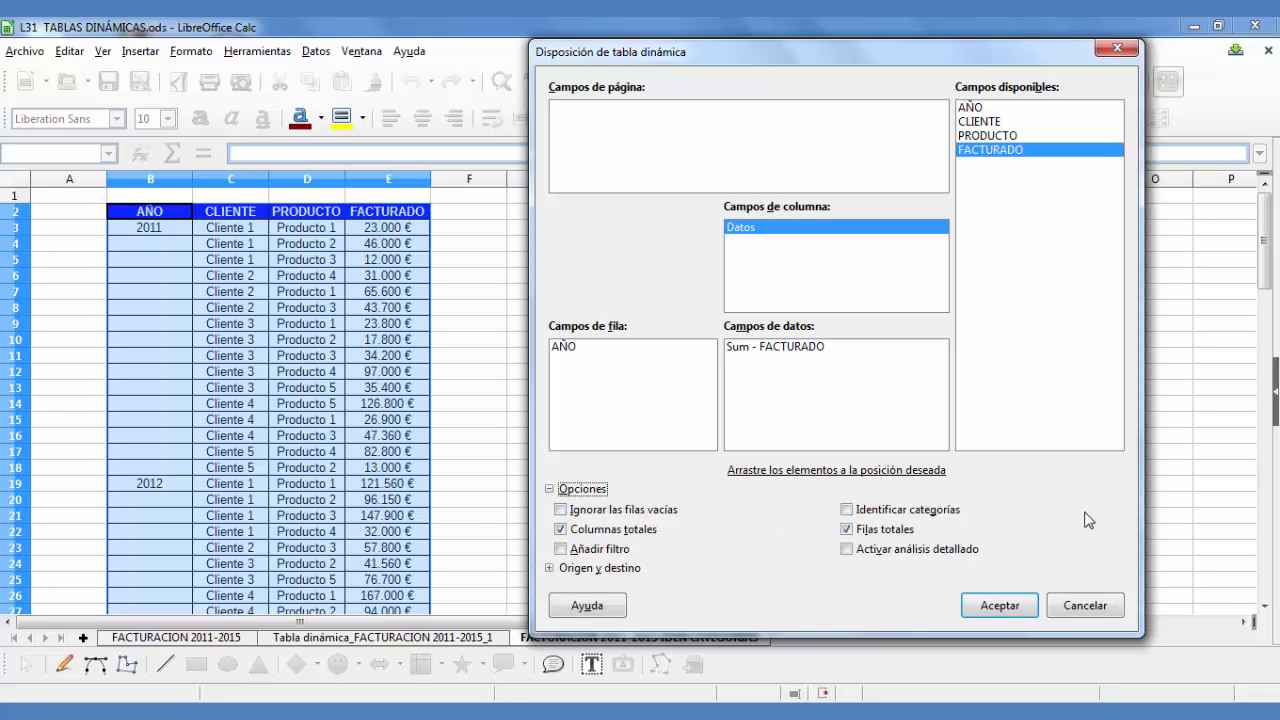
click(1000, 606)
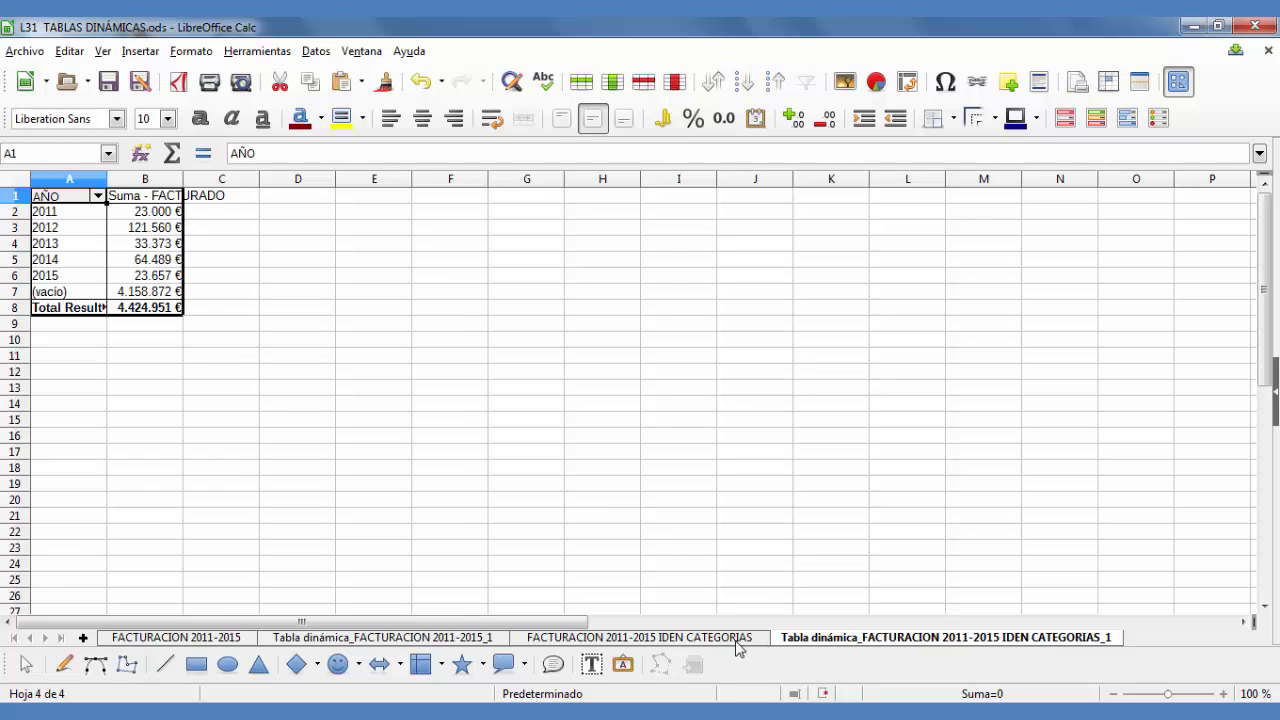
Compare the first 2011 billing amount in the IDEN CATEGORIAS source data with the new pivot table by year
click(640, 637)
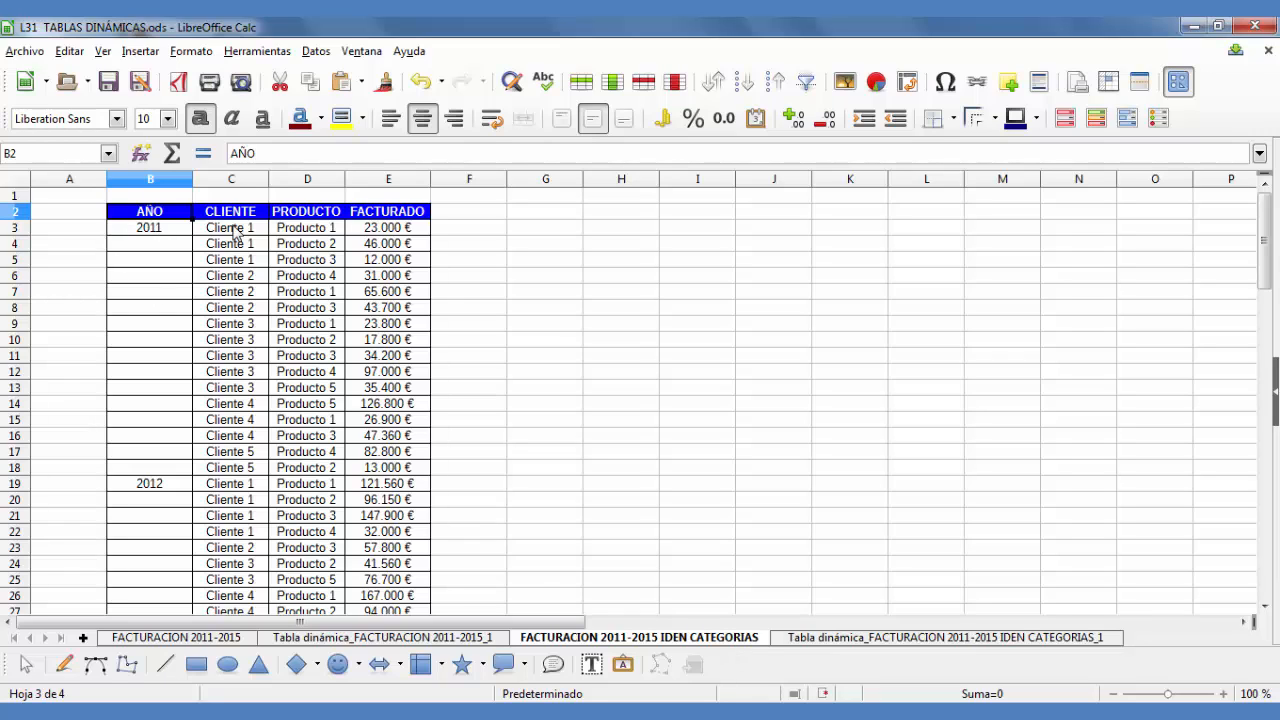
click(411, 230)
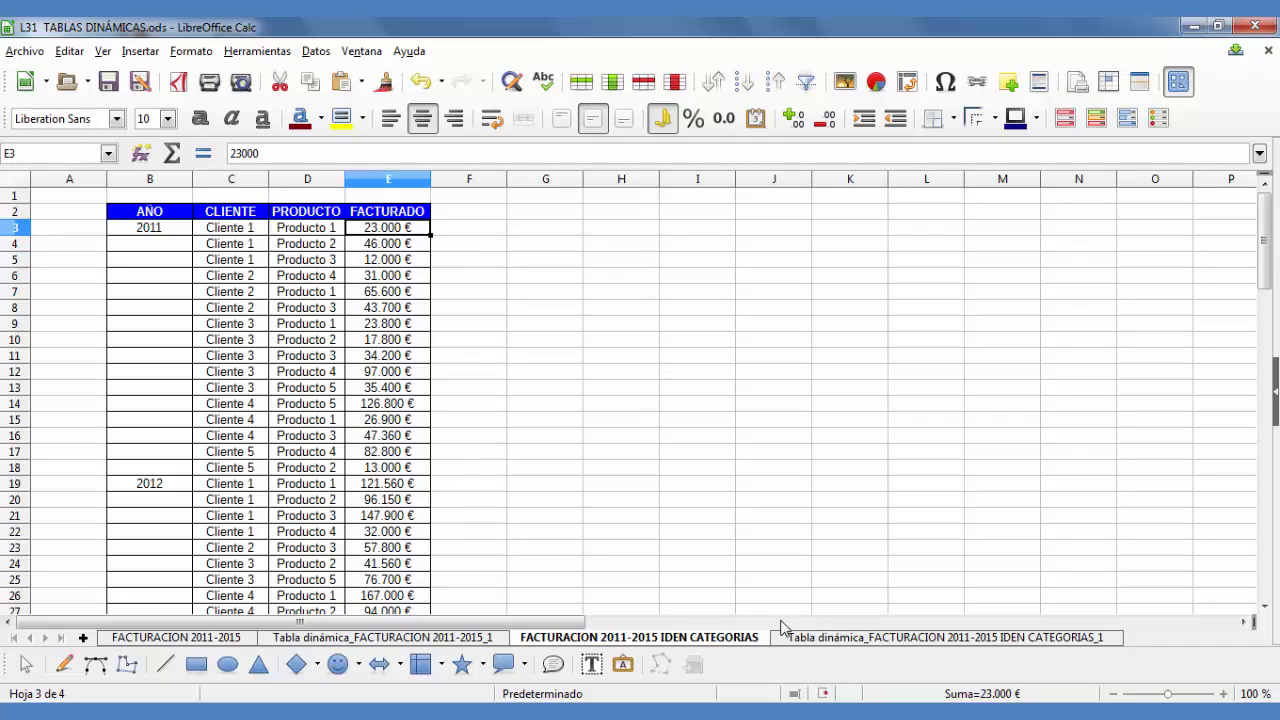
click(890, 637)
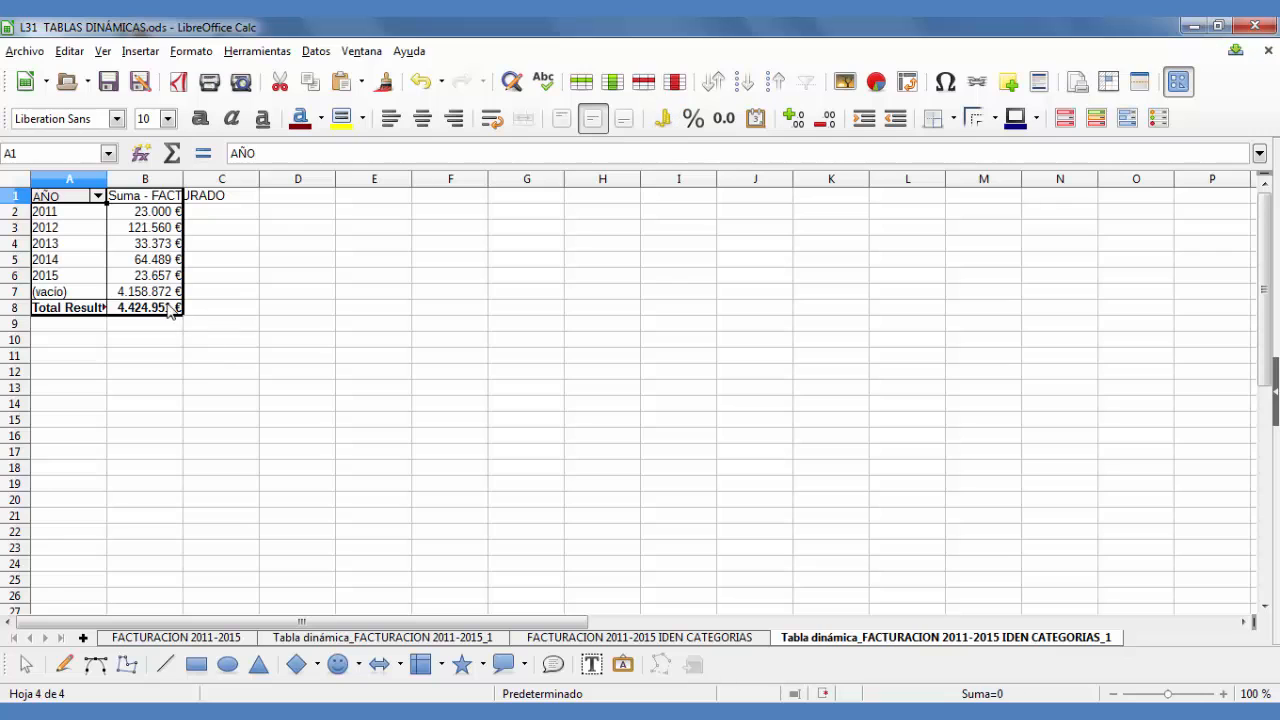
Enable Identificar categorías in the layout options of the pivot table by year
drag(172, 313, 47, 199)
right_click(47, 200)
click(165, 291)
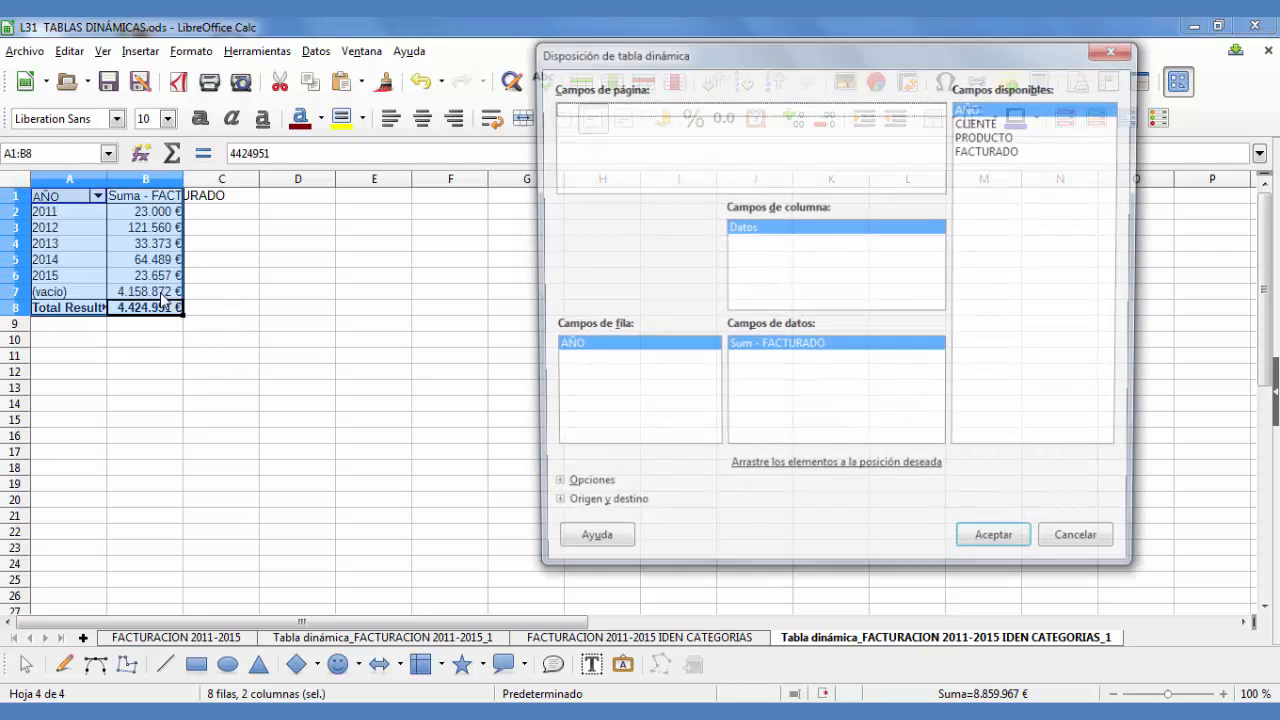
click(549, 489)
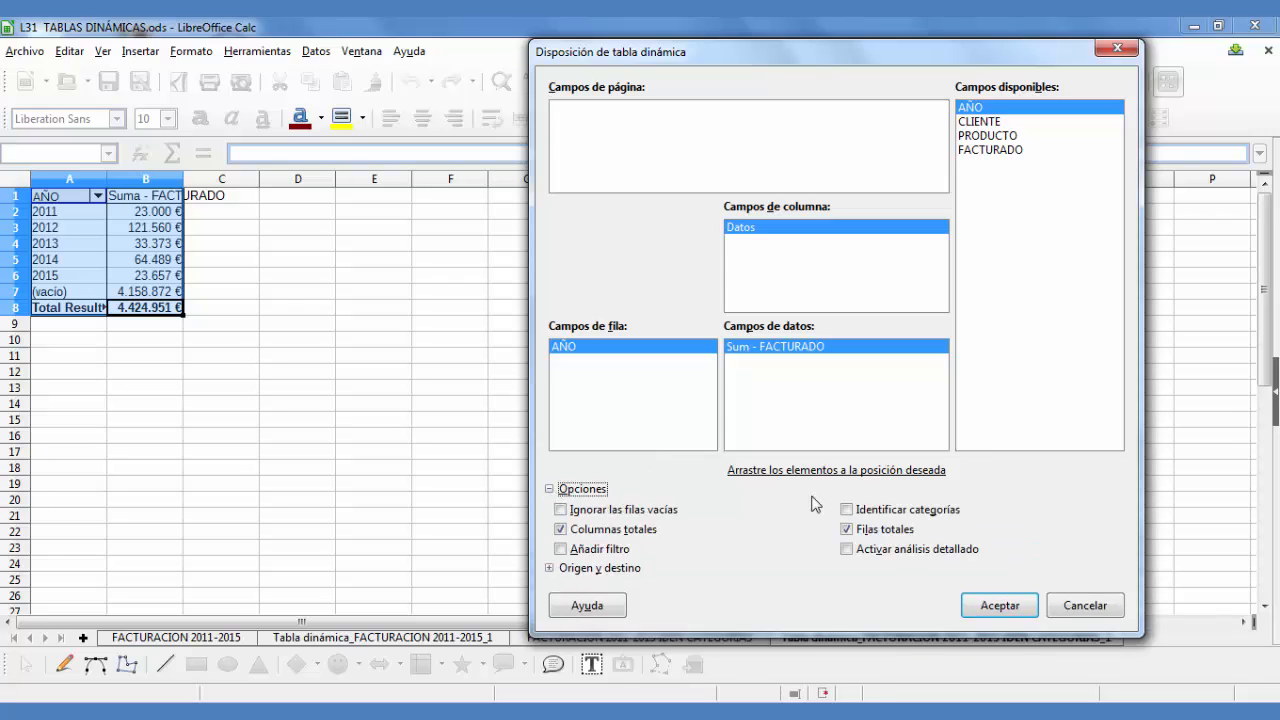
click(847, 512)
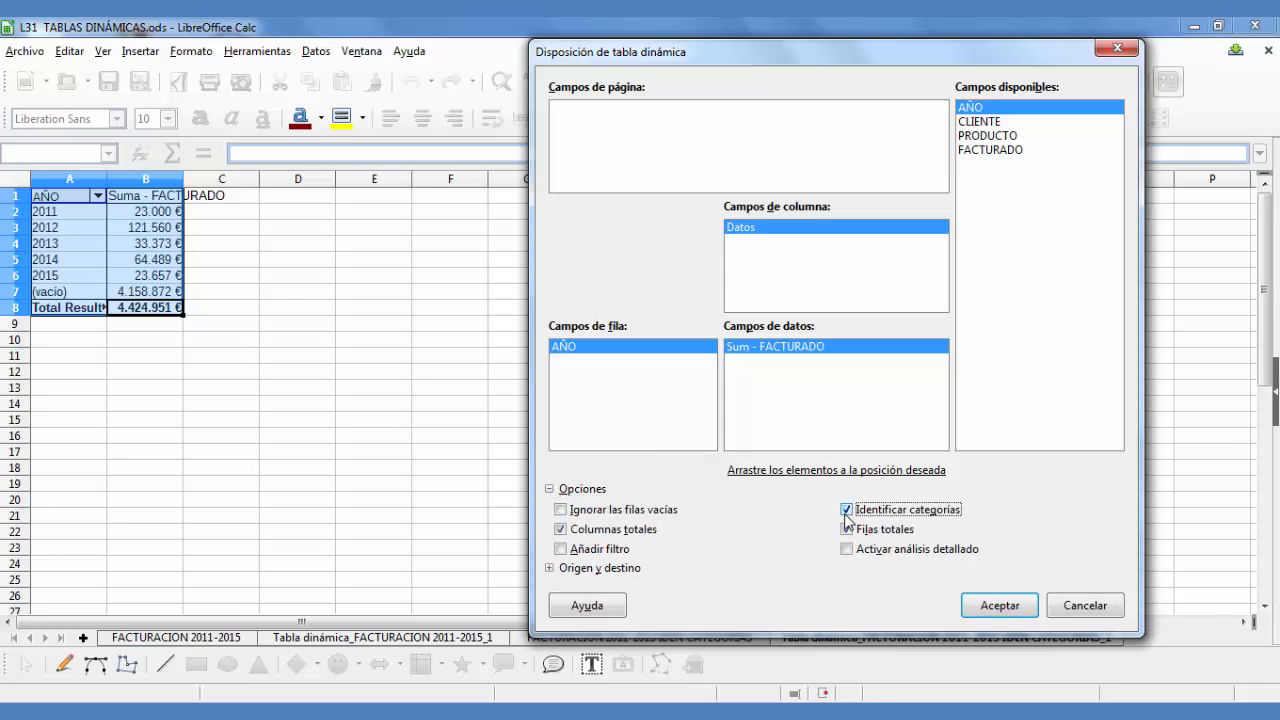
click(1005, 612)
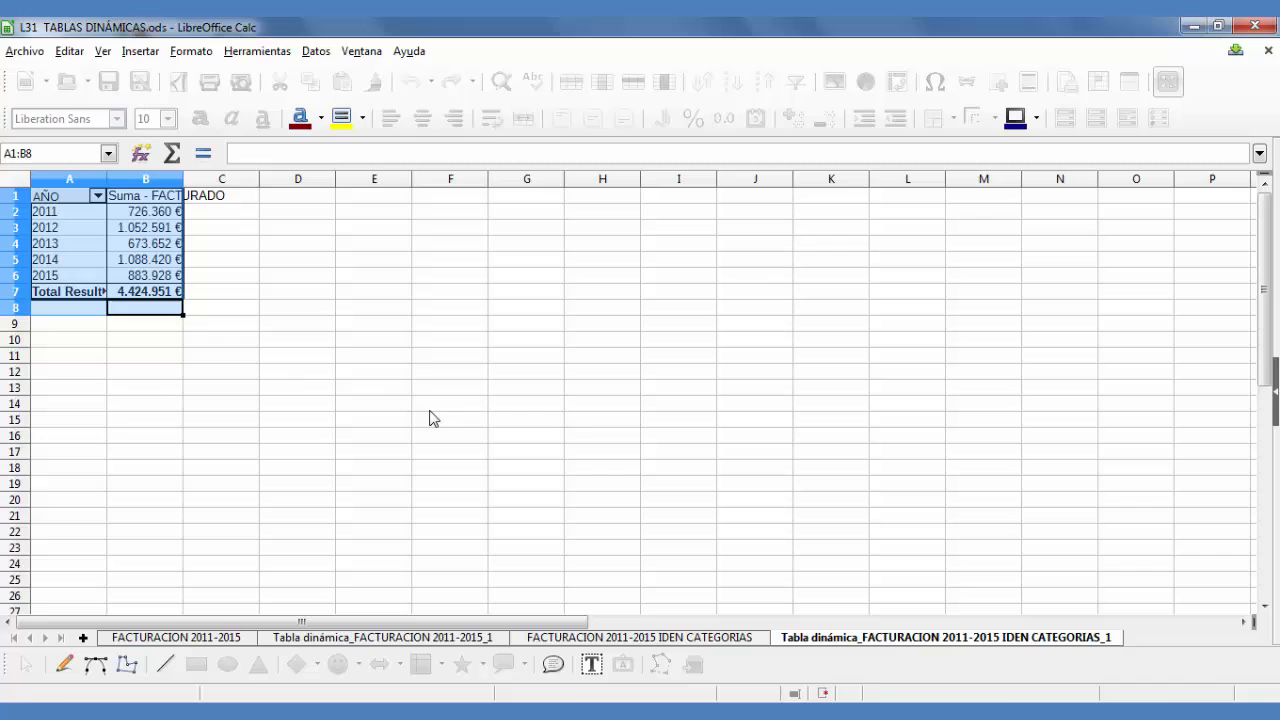
Check the updated yearly sums against source rows B4:E18 on the FACTURACION 2011-2015 IDEN CATEGORIAS sheet
click(315, 388)
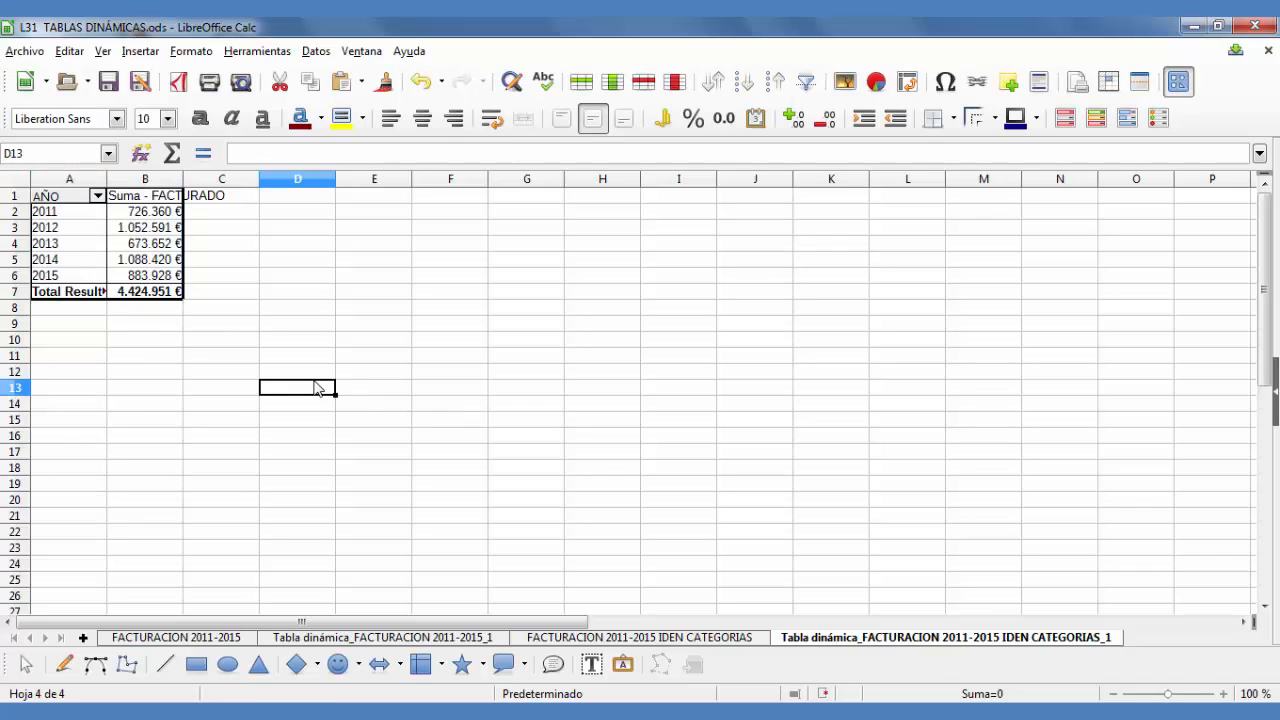
click(696, 642)
drag(126, 247, 428, 474)
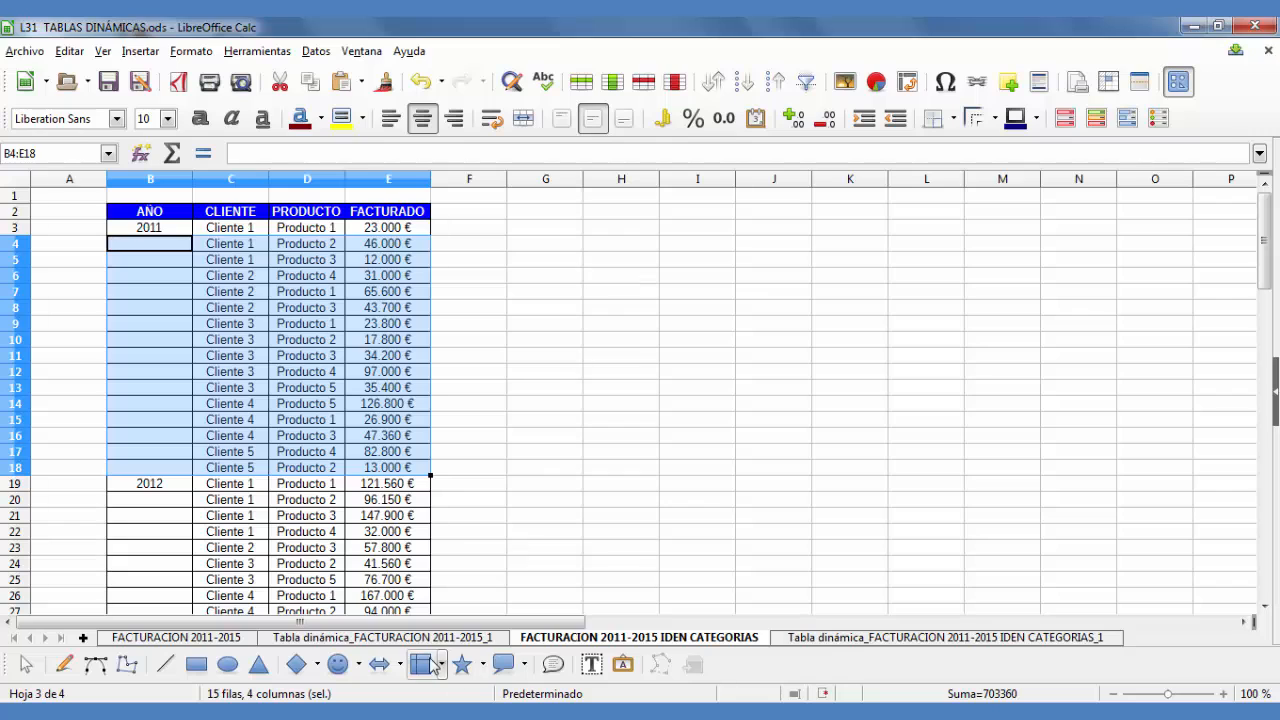
Enable Filas totales and Añadir filtro for the client pivot table on the Tabla dinámica_FACTURACION 2011-2015_1 sheet
click(403, 640)
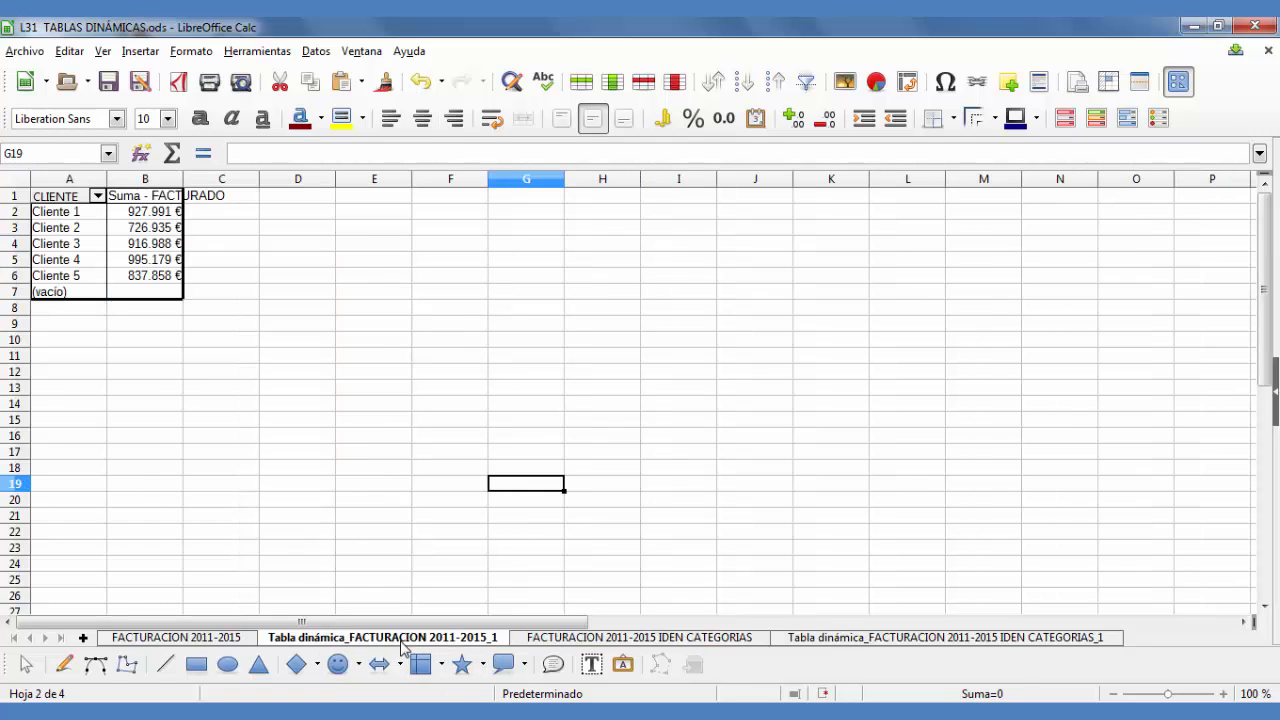
drag(163, 294, 52, 197)
right_click(43, 199)
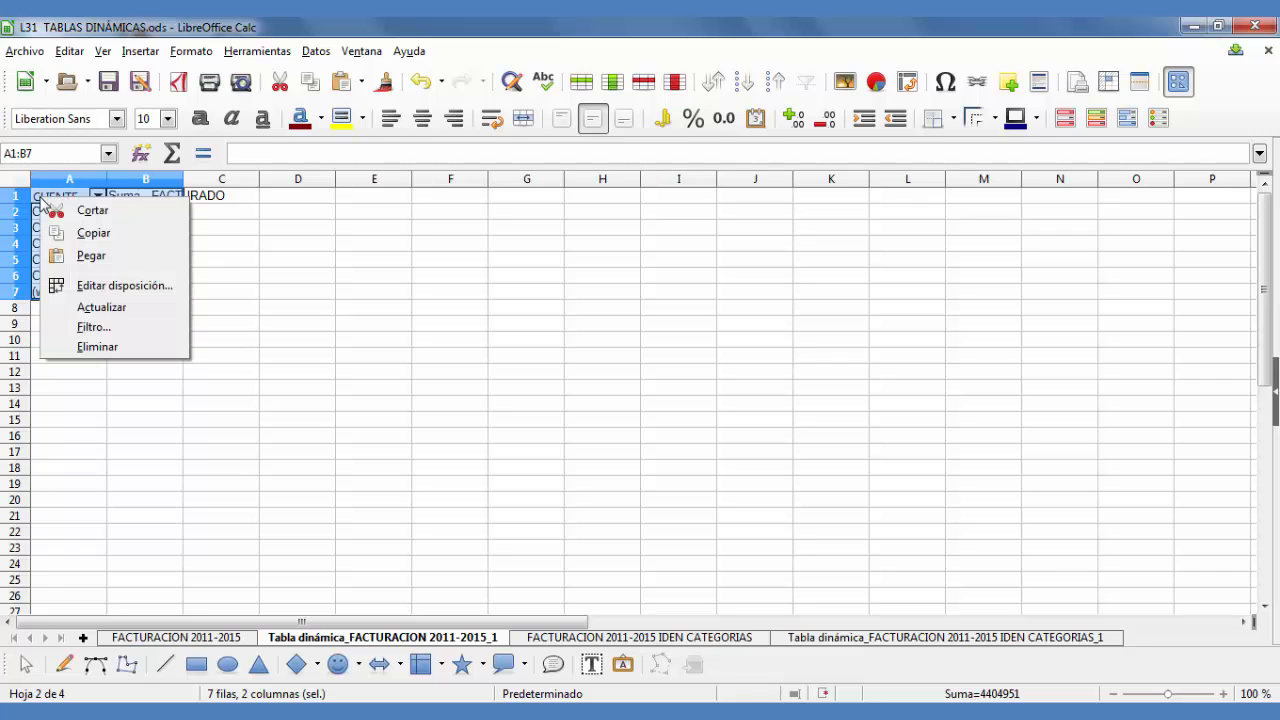
click(124, 286)
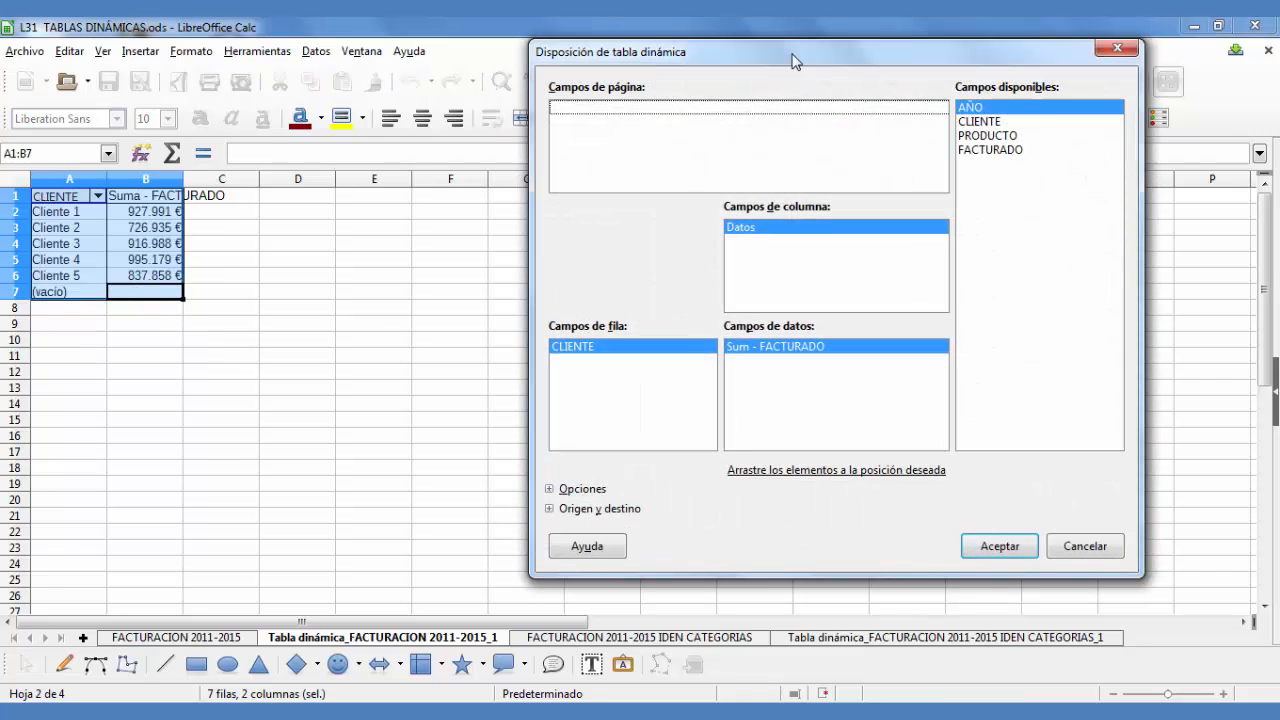
click(550, 490)
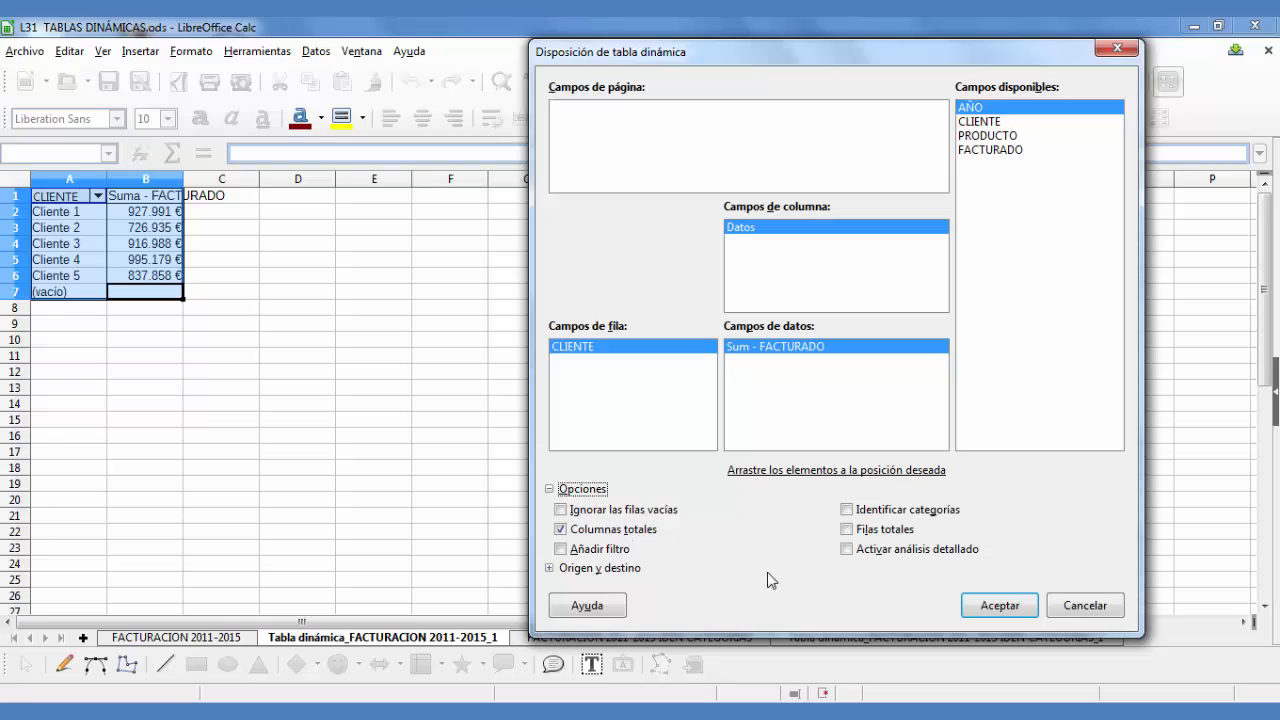
click(847, 530)
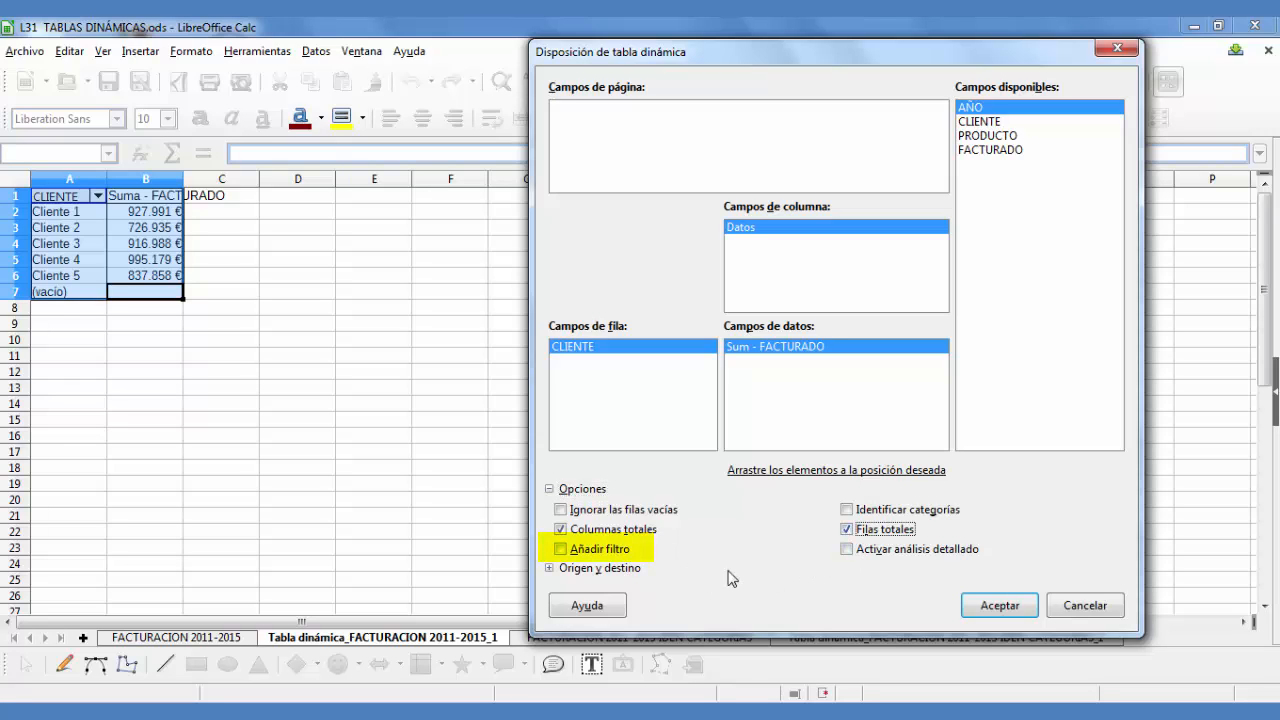
click(573, 552)
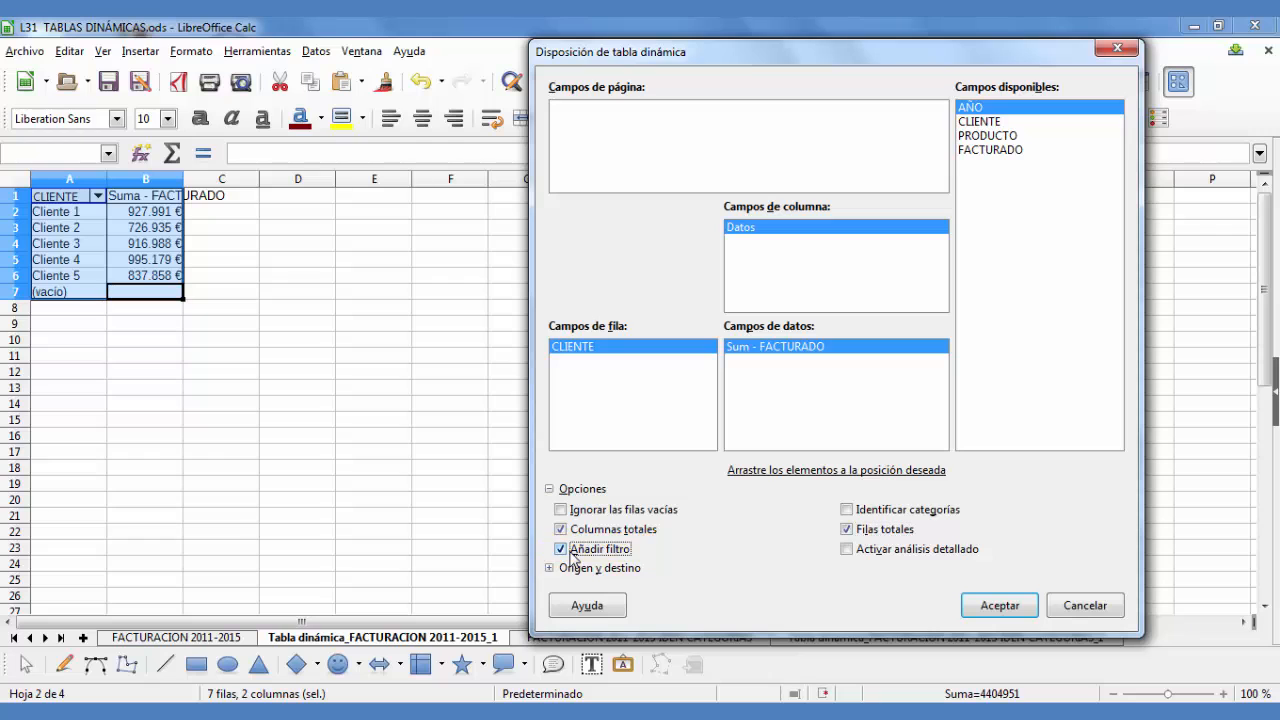
click(996, 607)
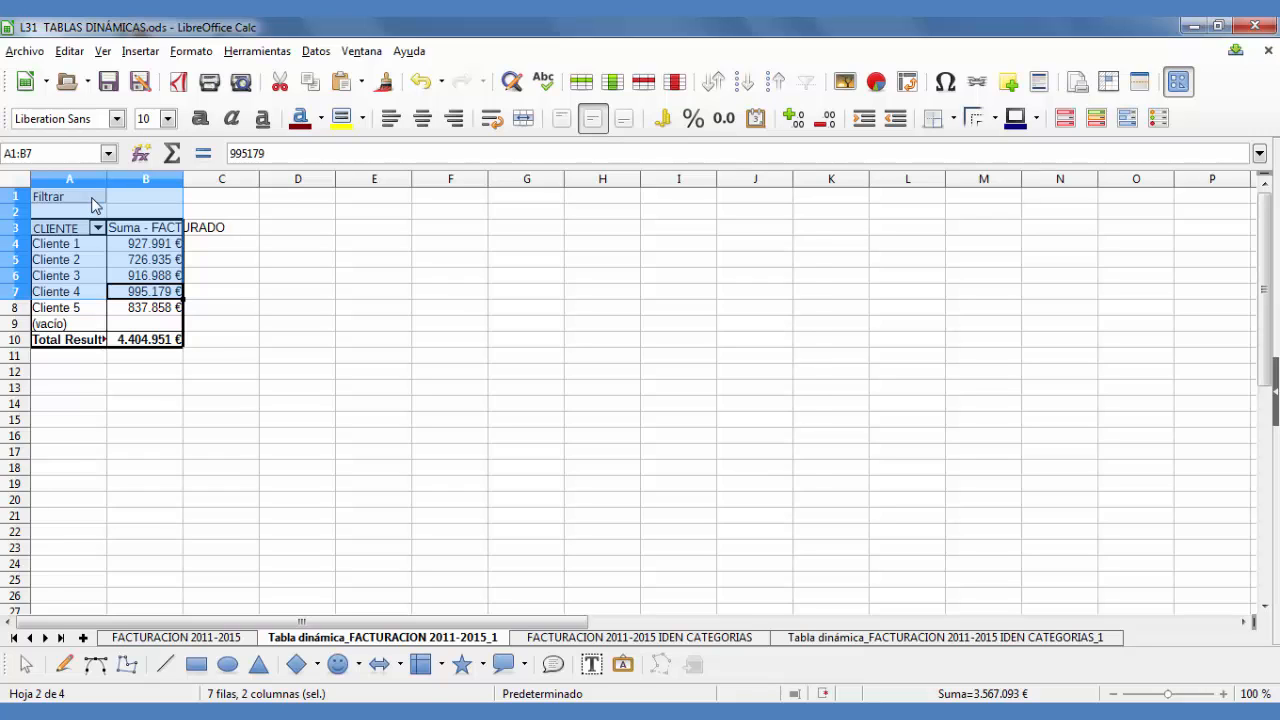
View the filter criteria behind the Filtrar cell above the client pivot table and close them without setting any
click(93, 204)
drag(580, 258, 548, 236)
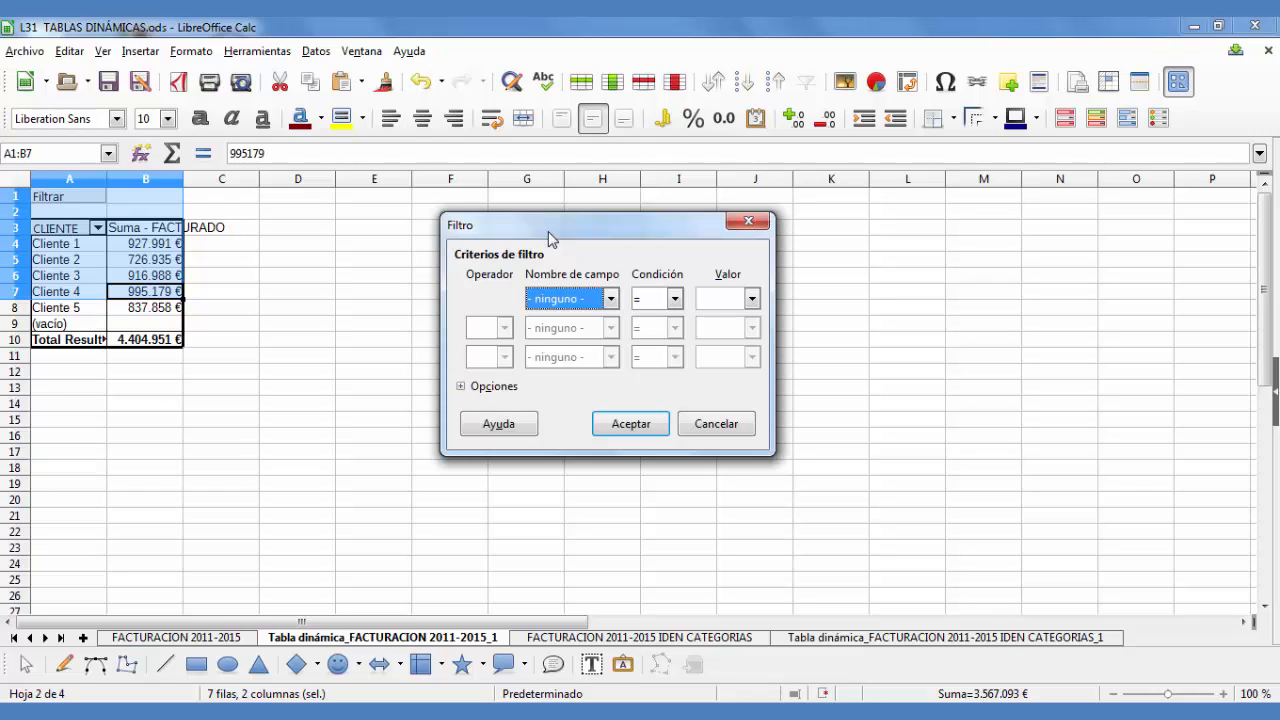
click(718, 426)
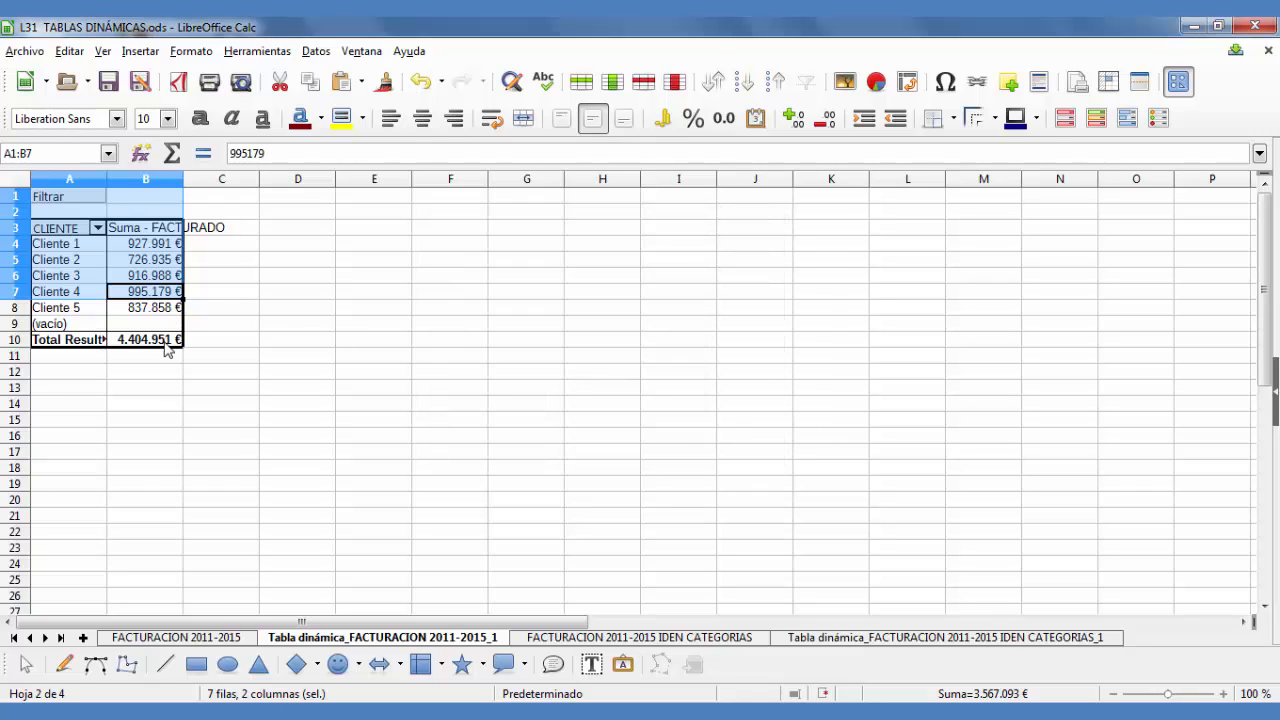
Disable Añadir filtro in the layout options of the client pivot table
drag(165, 340, 58, 200)
right_click(57, 201)
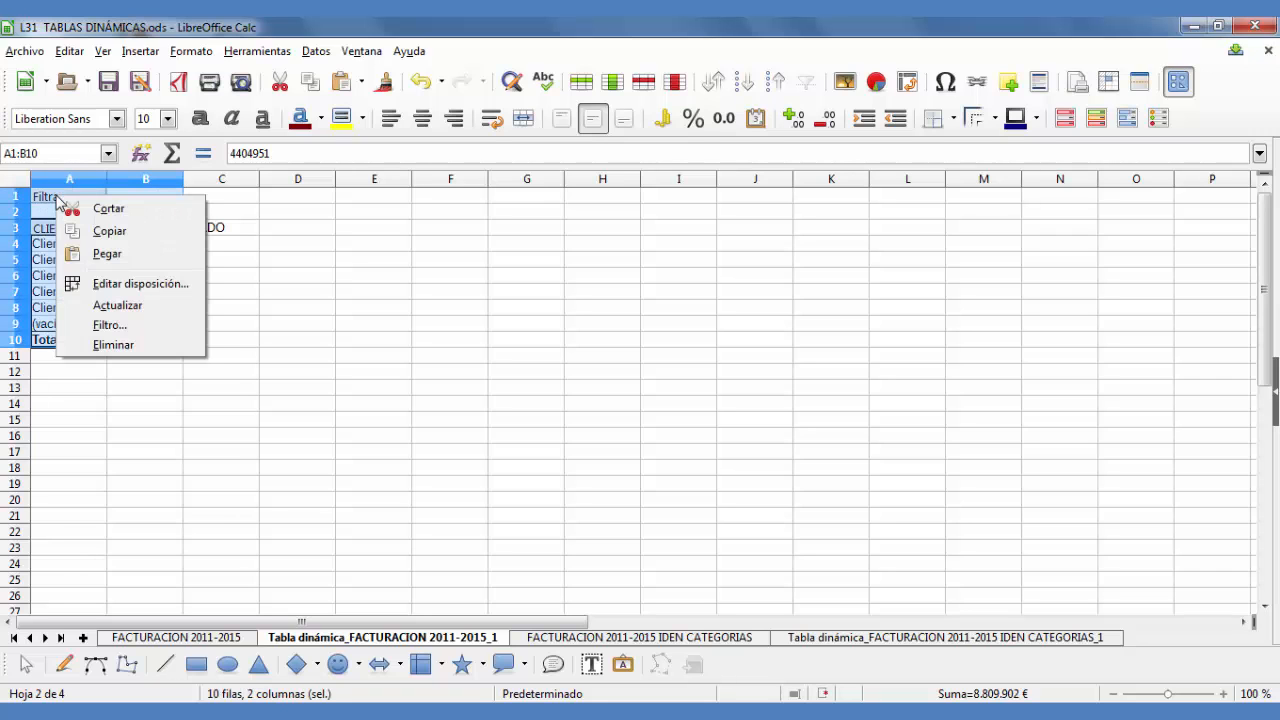
click(147, 289)
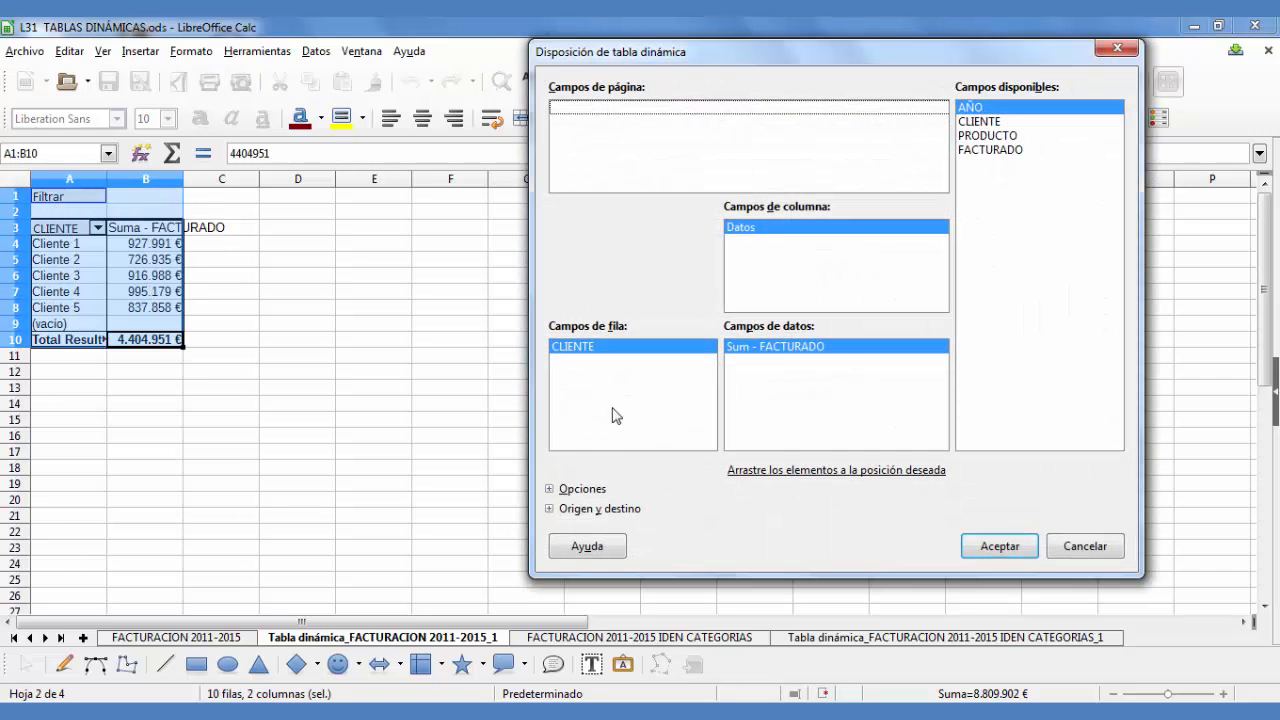
click(550, 489)
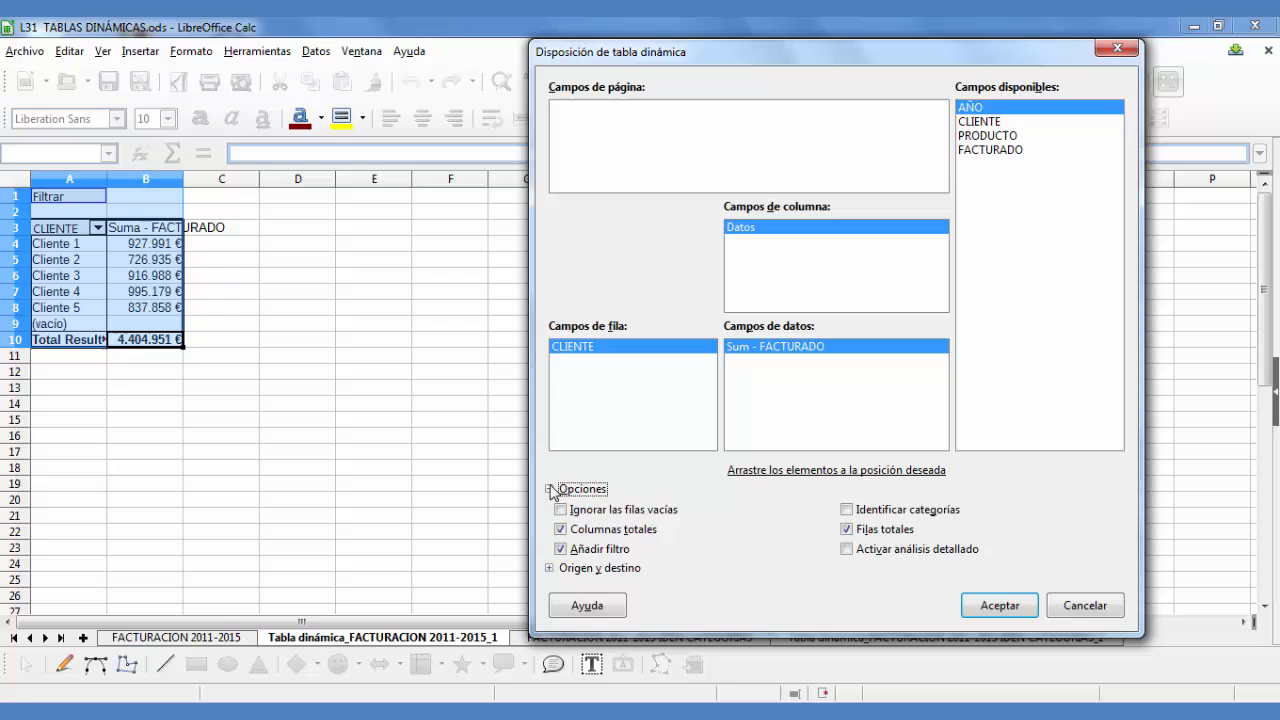
click(562, 549)
click(1000, 605)
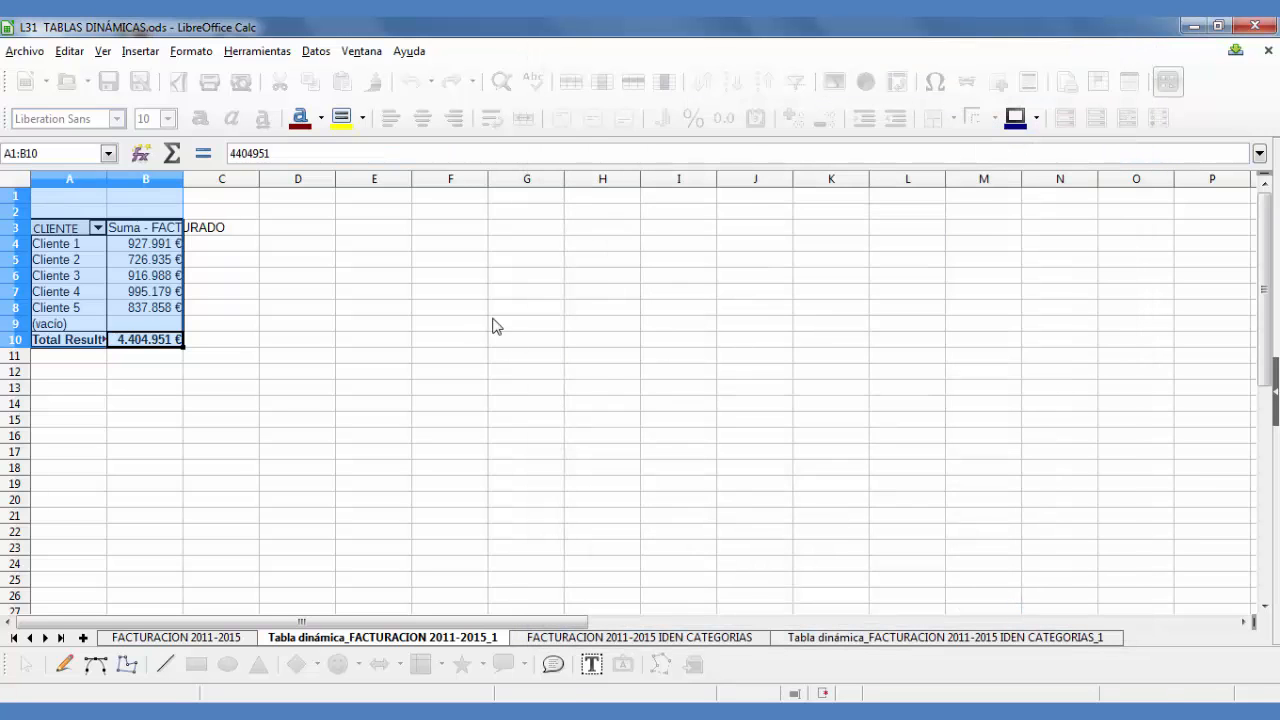
click(484, 308)
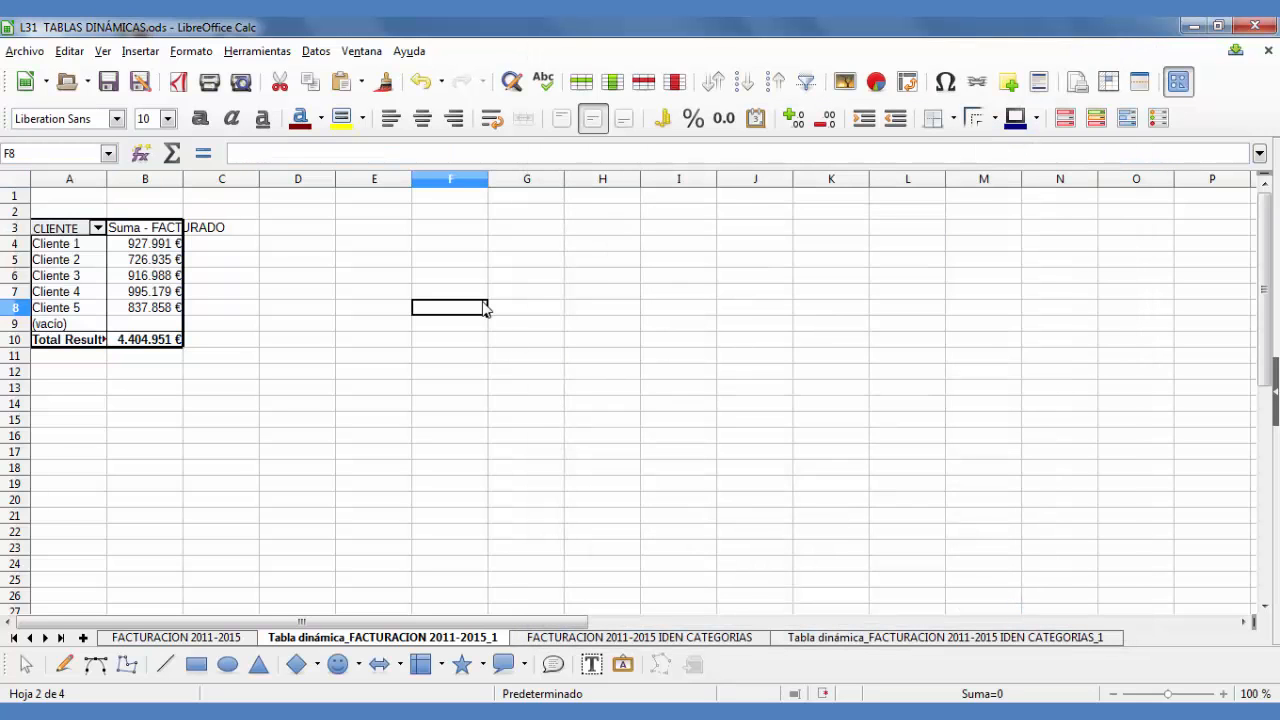
Open the filter directly on the client pivot table without the Filtrar cell, and dismiss it
drag(166, 345, 143, 232)
right_click(143, 232)
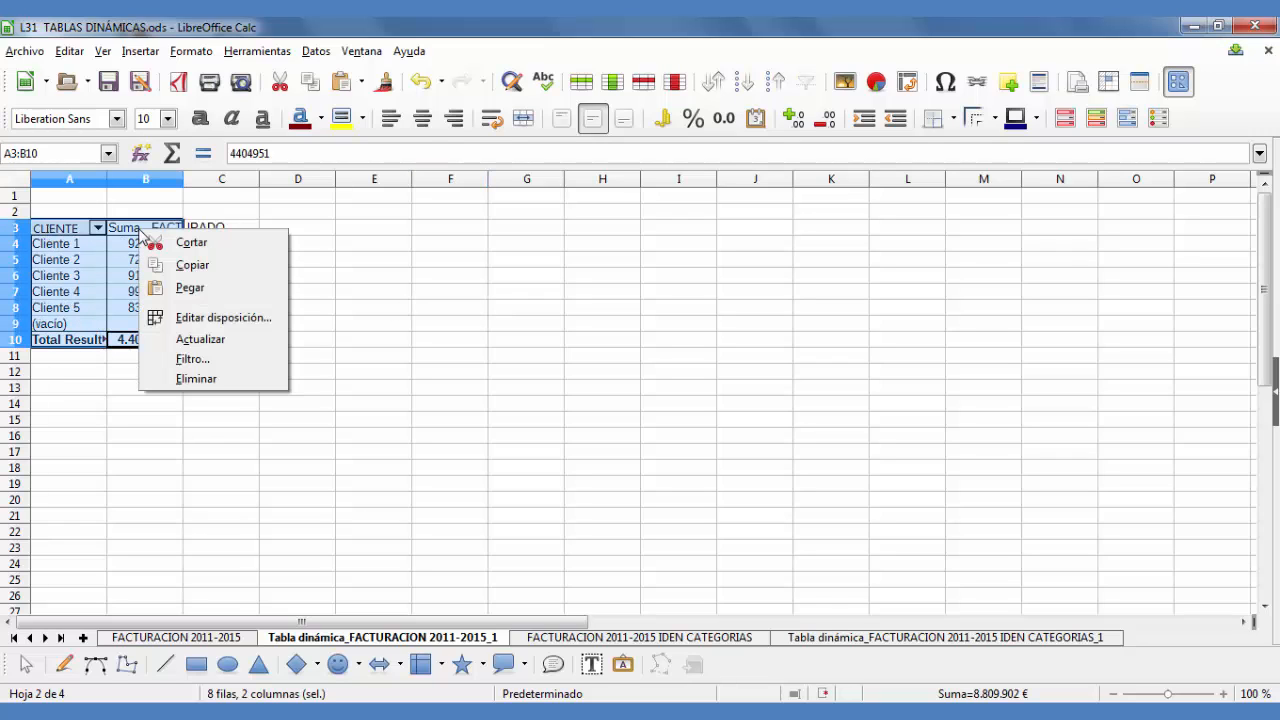
click(258, 362)
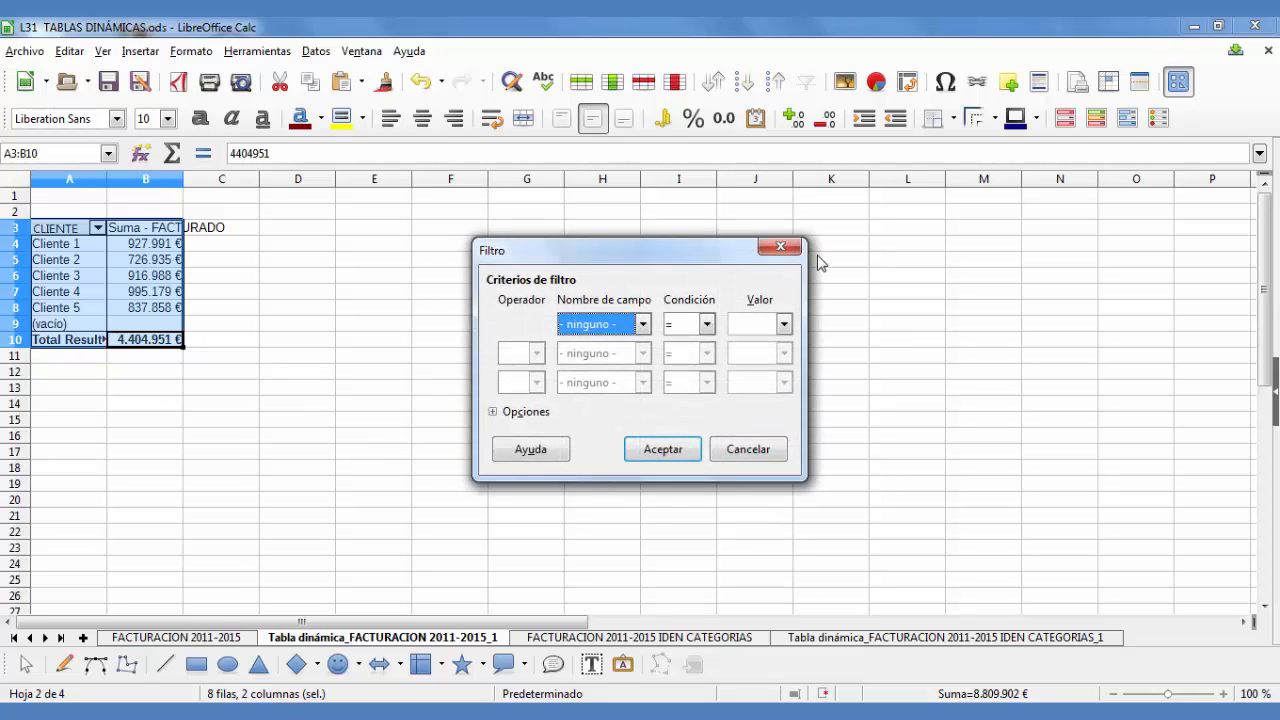
click(752, 453)
click(749, 450)
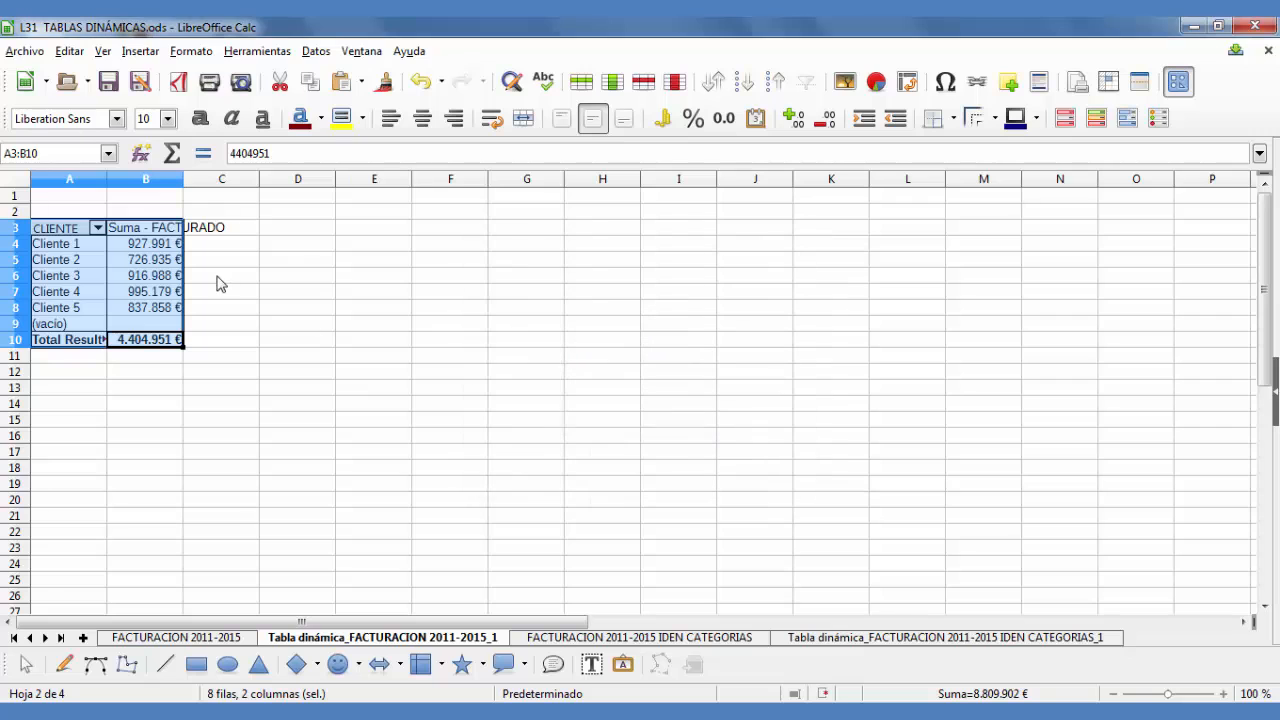
Turn the Añadir filtro option back on for the client pivot table
right_click(173, 240)
click(270, 321)
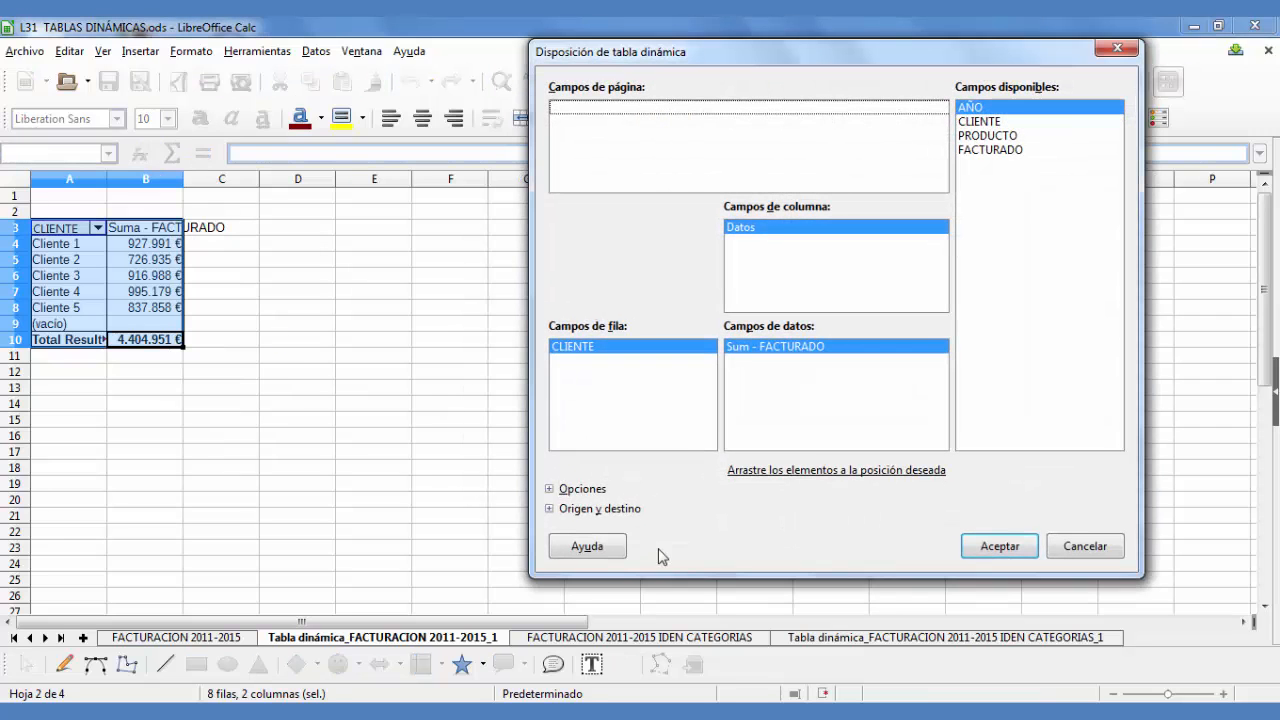
click(549, 489)
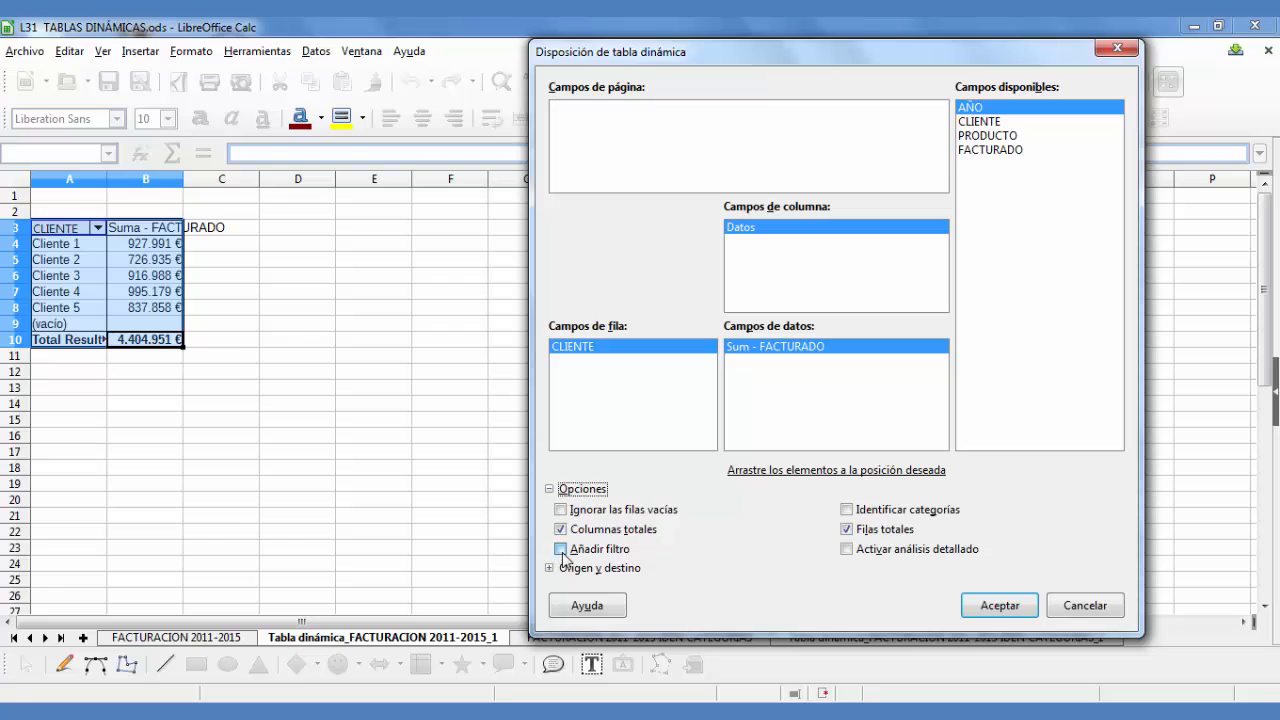
click(561, 550)
click(991, 607)
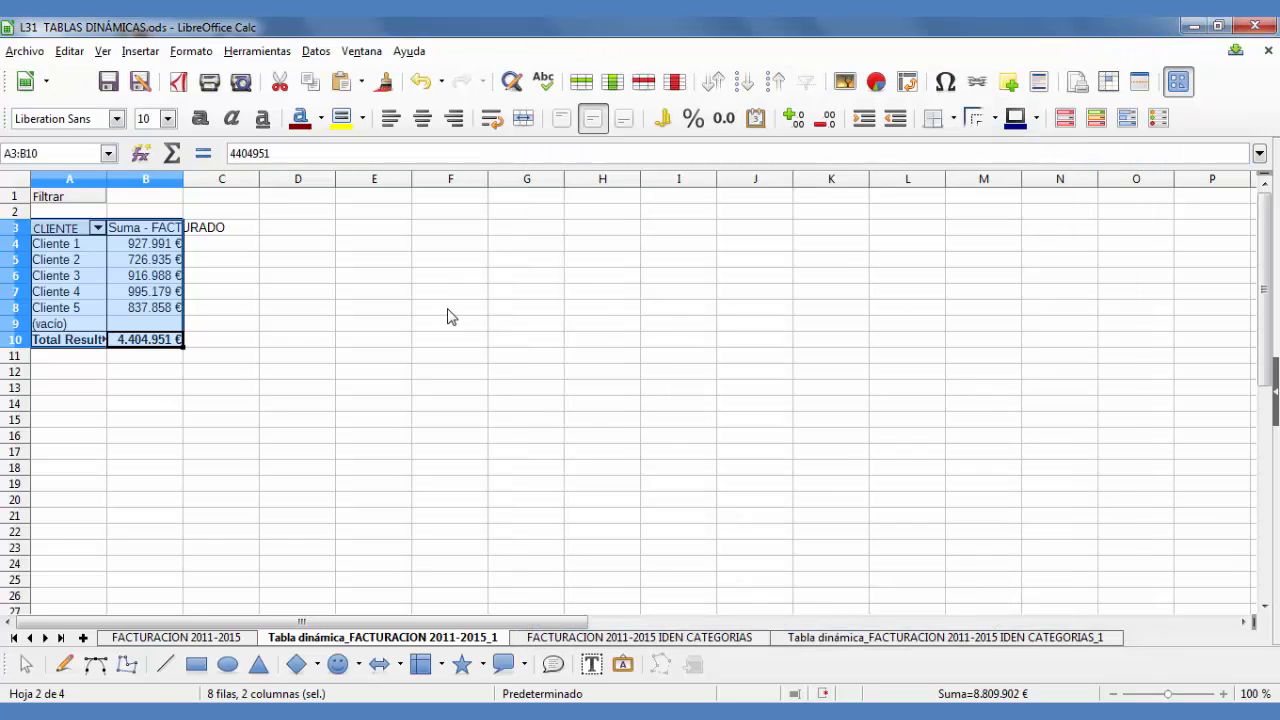
Examine the filter's criteria fields and its additional options, and leave the filter unset
click(85, 203)
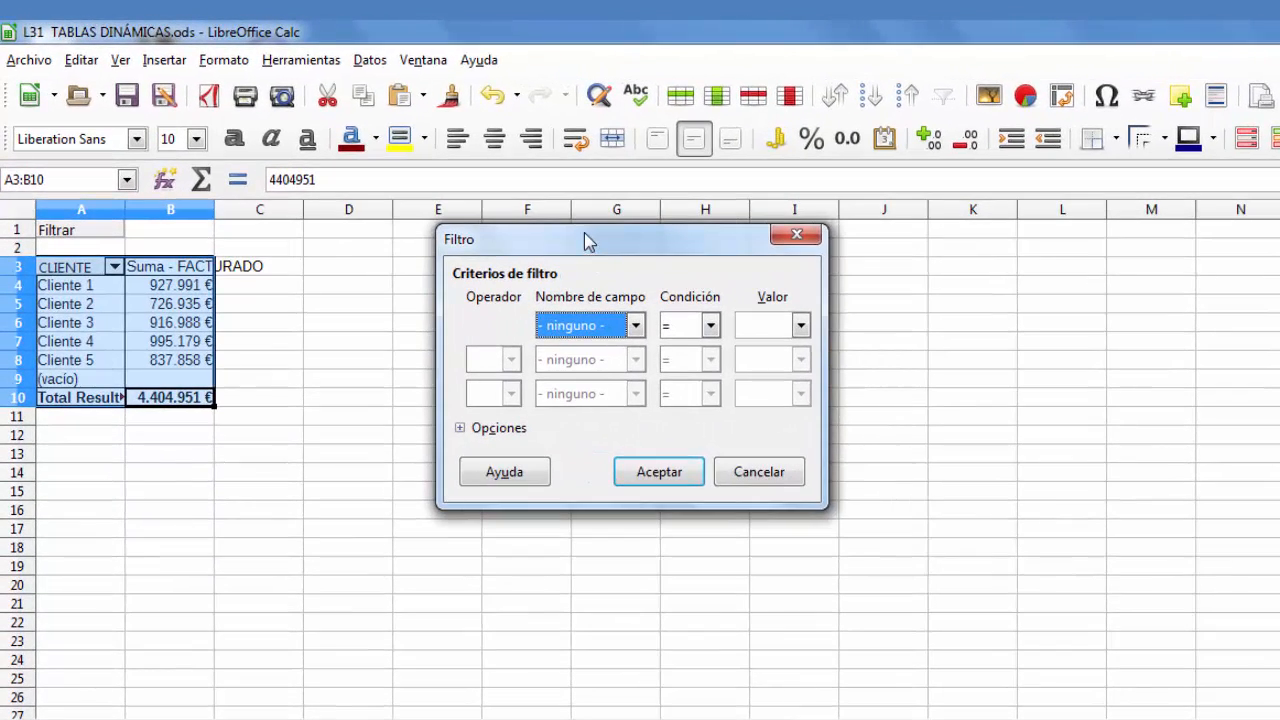
click(460, 428)
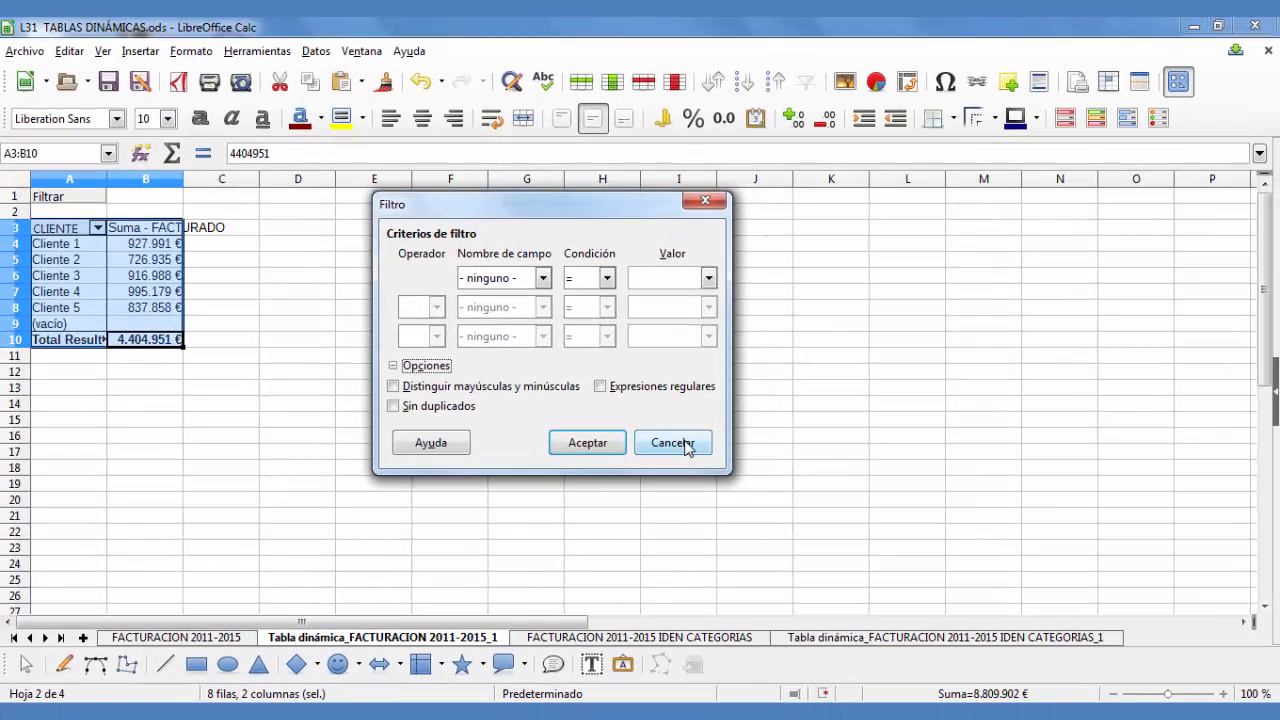
click(734, 482)
Review the billing records on the FACTURACION 2011-2015 sheet and return to the client pivot table
click(193, 644)
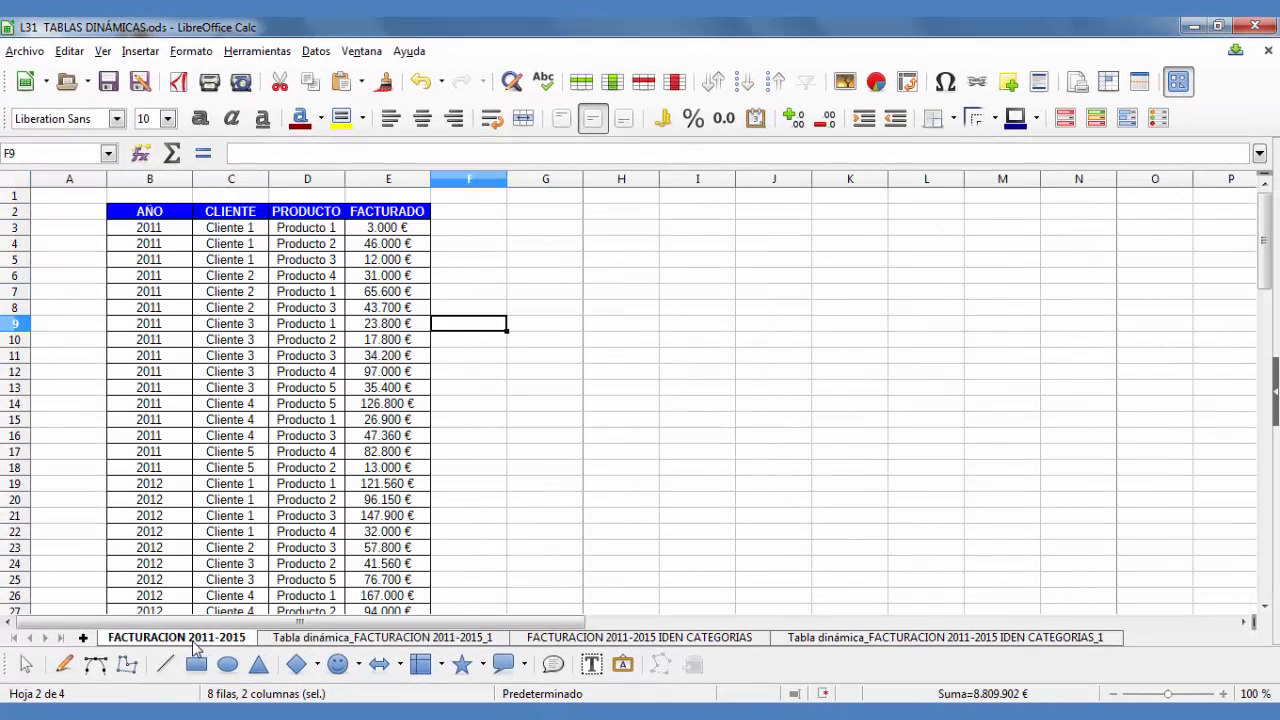
click(509, 325)
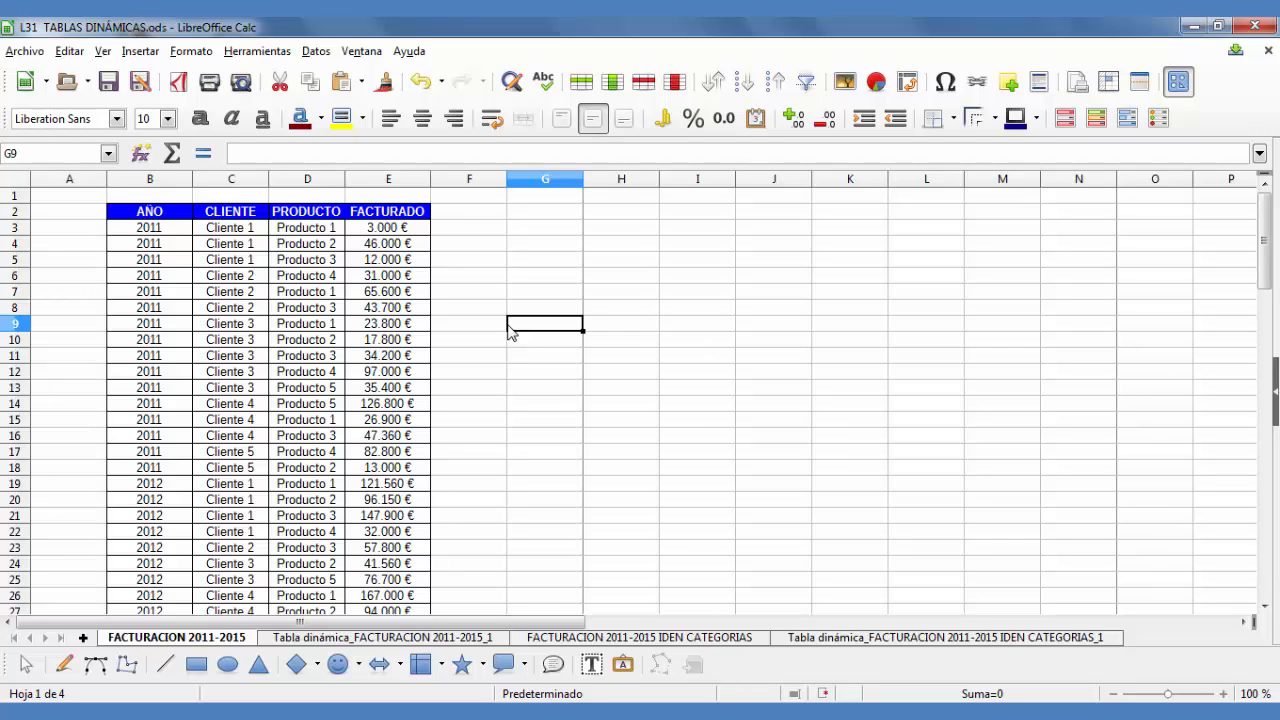
click(458, 639)
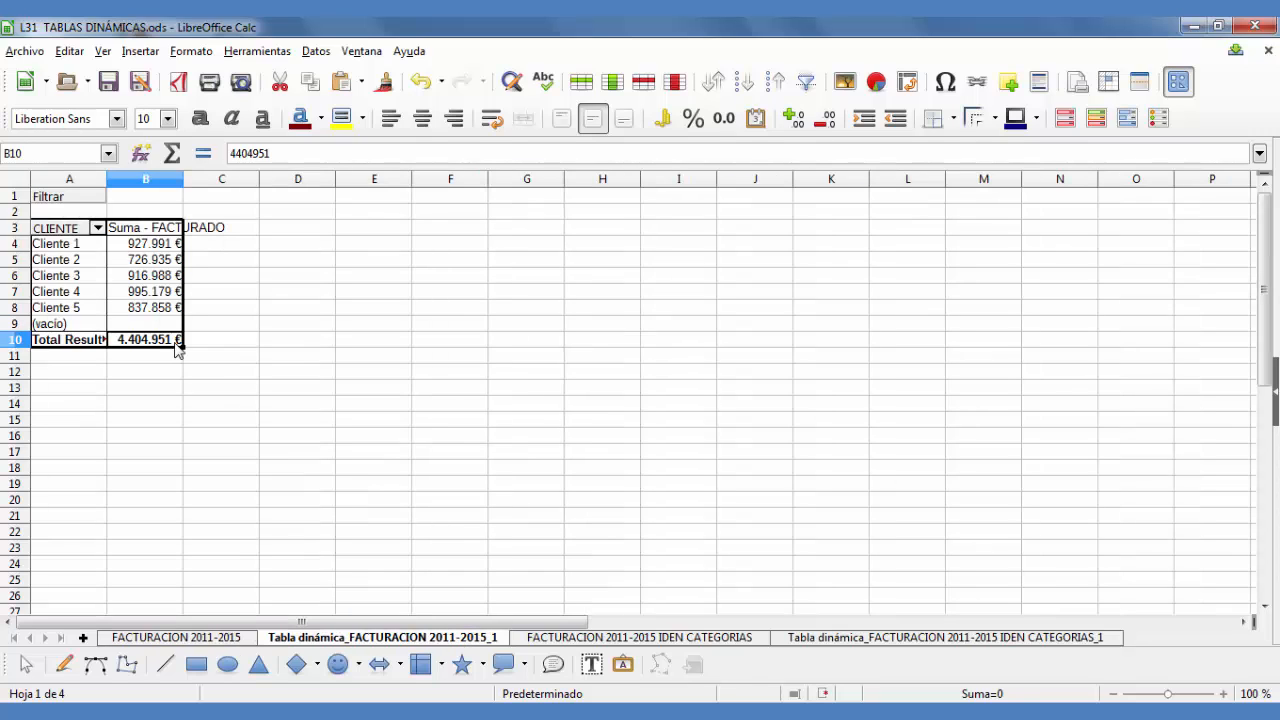
Filter the client pivot table to records whose FACTURADO is >= 50000
click(72, 198)
click(642, 326)
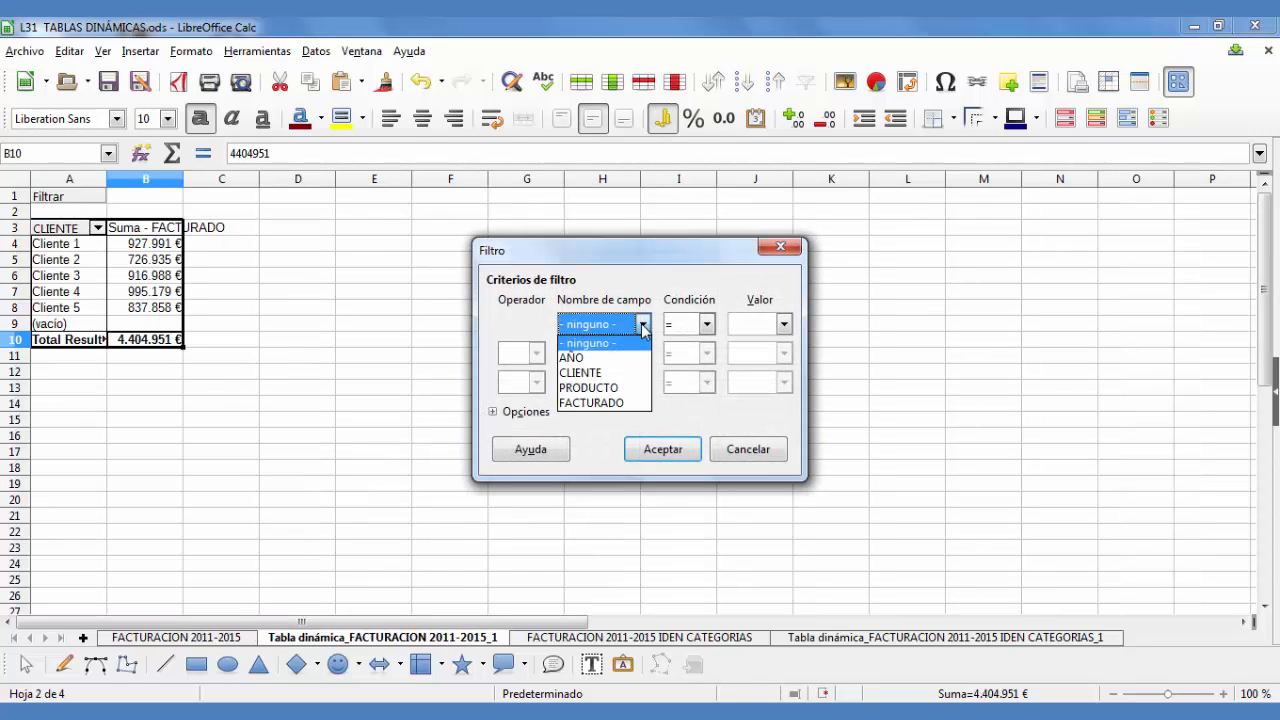
click(623, 404)
click(706, 324)
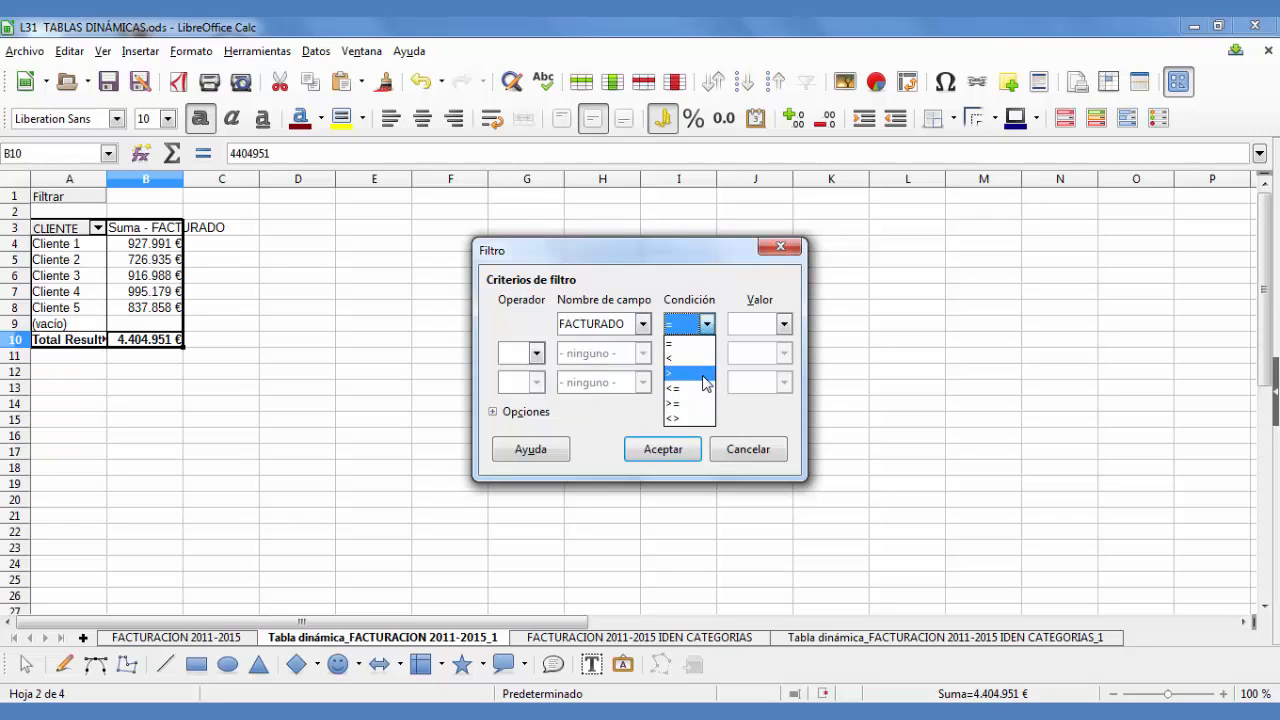
click(704, 374)
click(706, 326)
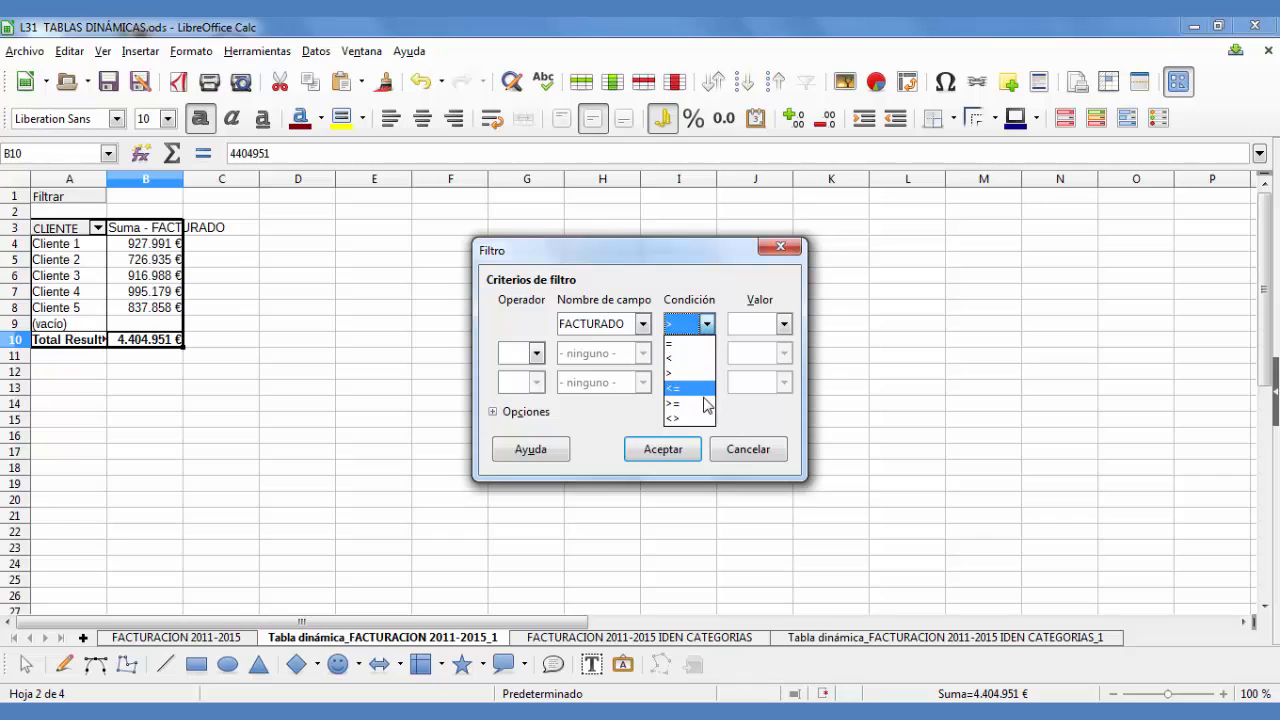
click(704, 403)
click(735, 328)
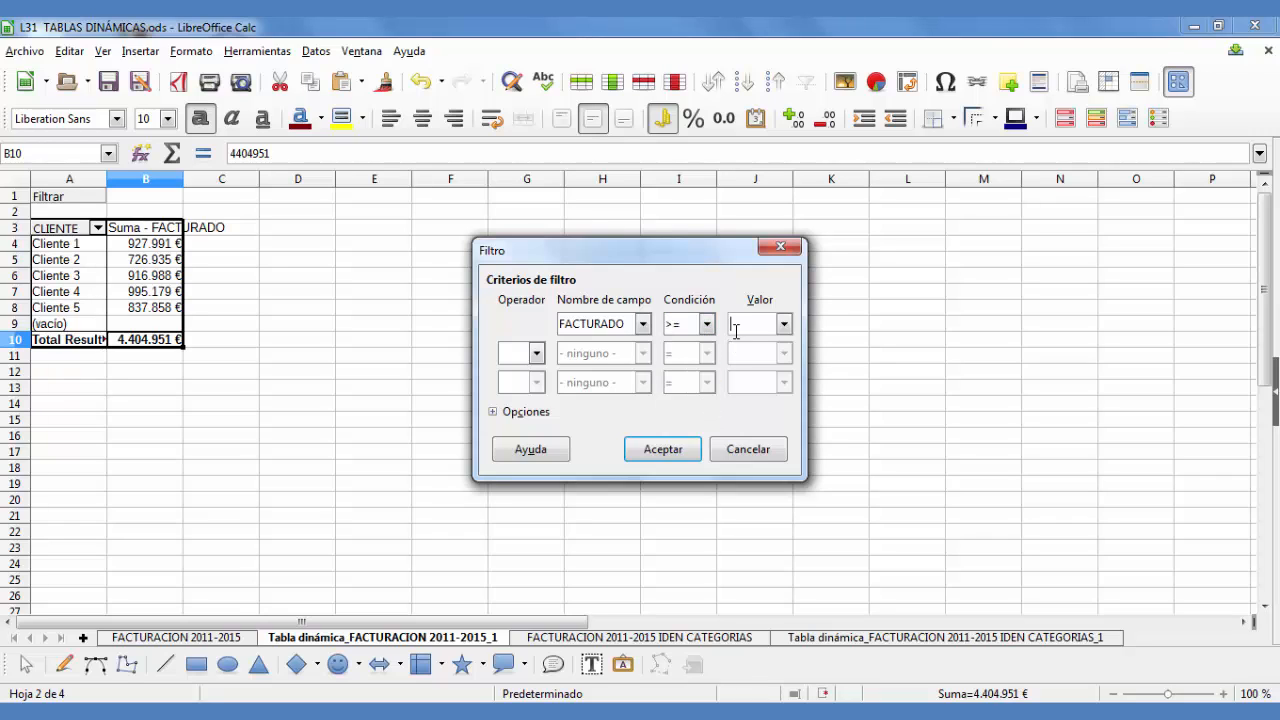
click(784, 324)
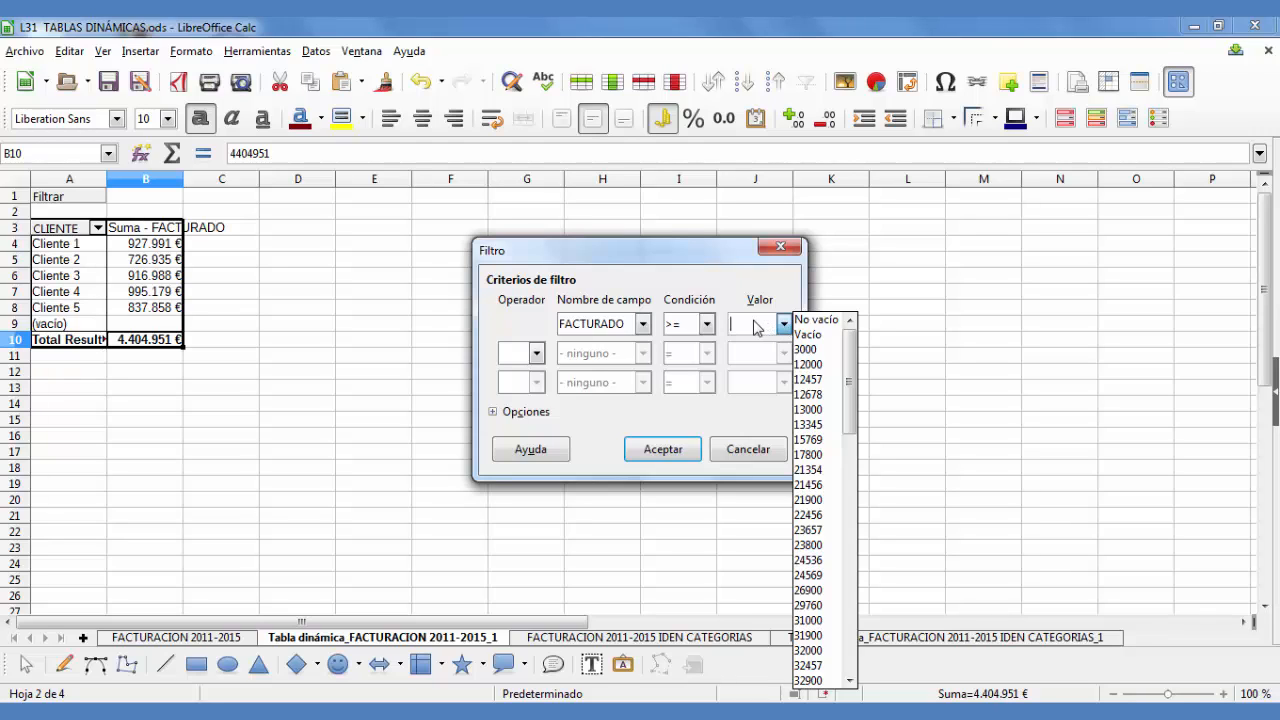
click(750, 330)
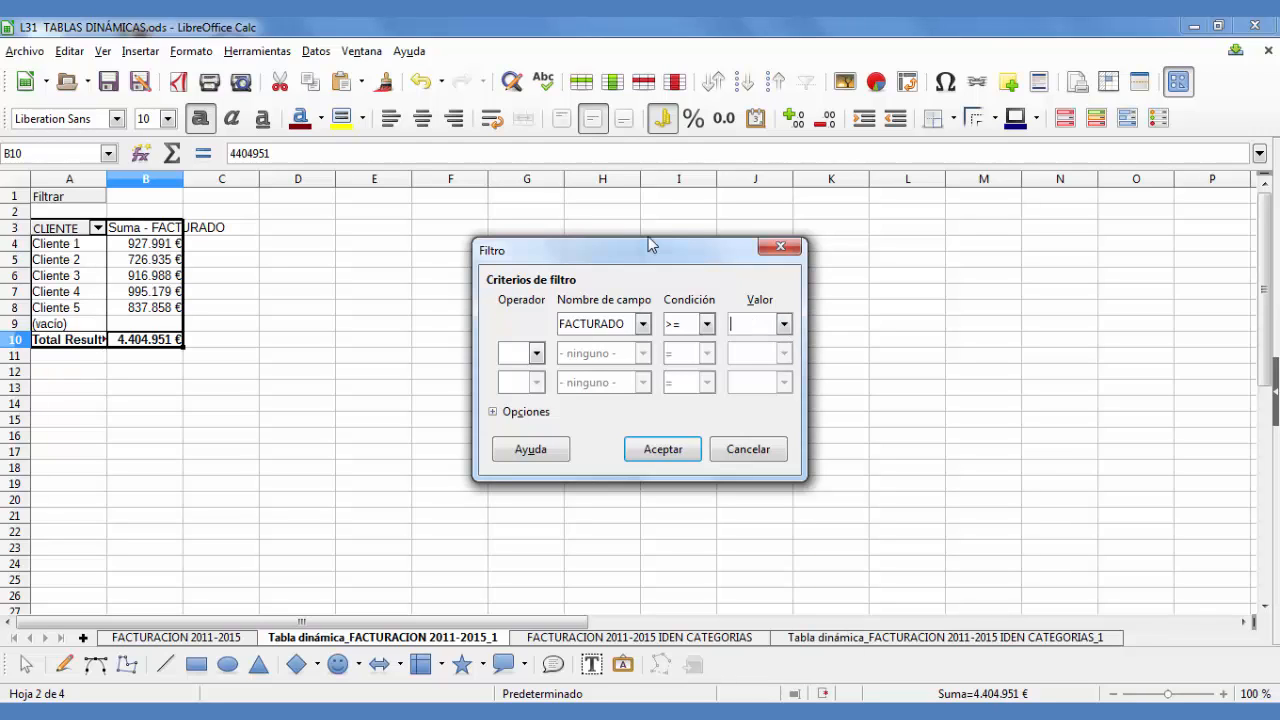
text(50000)
click(676, 451)
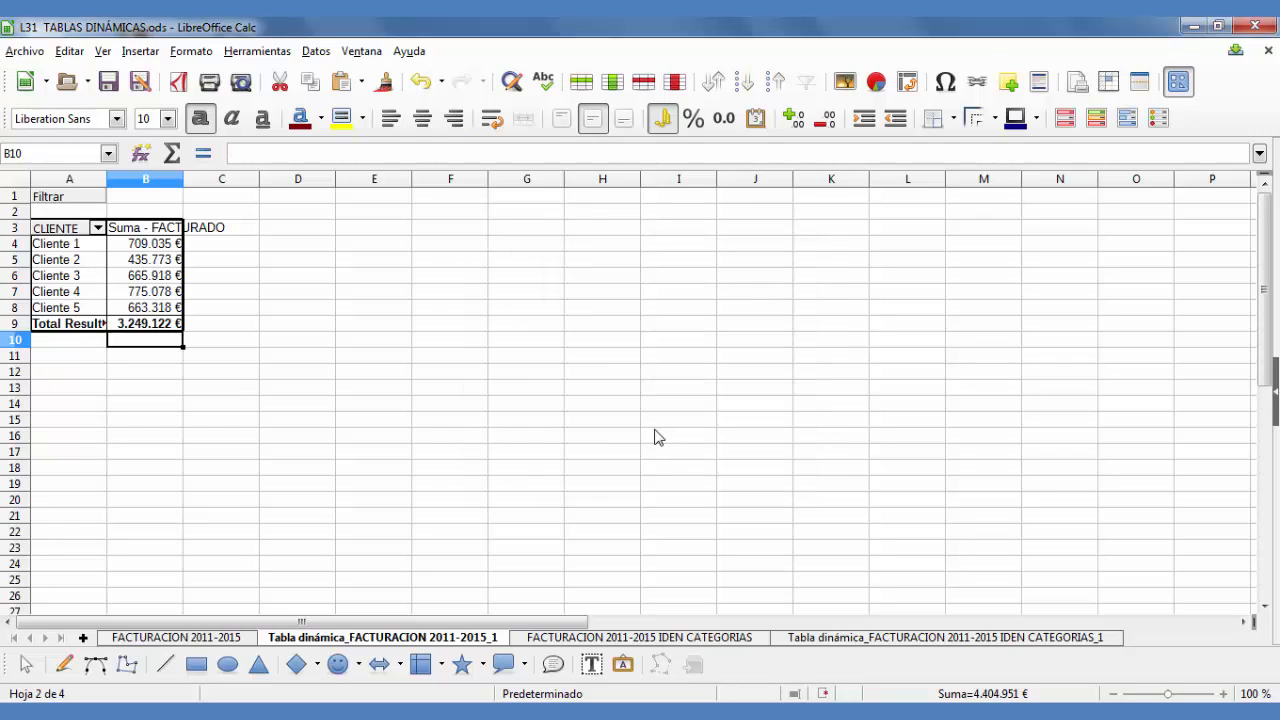
click(541, 312)
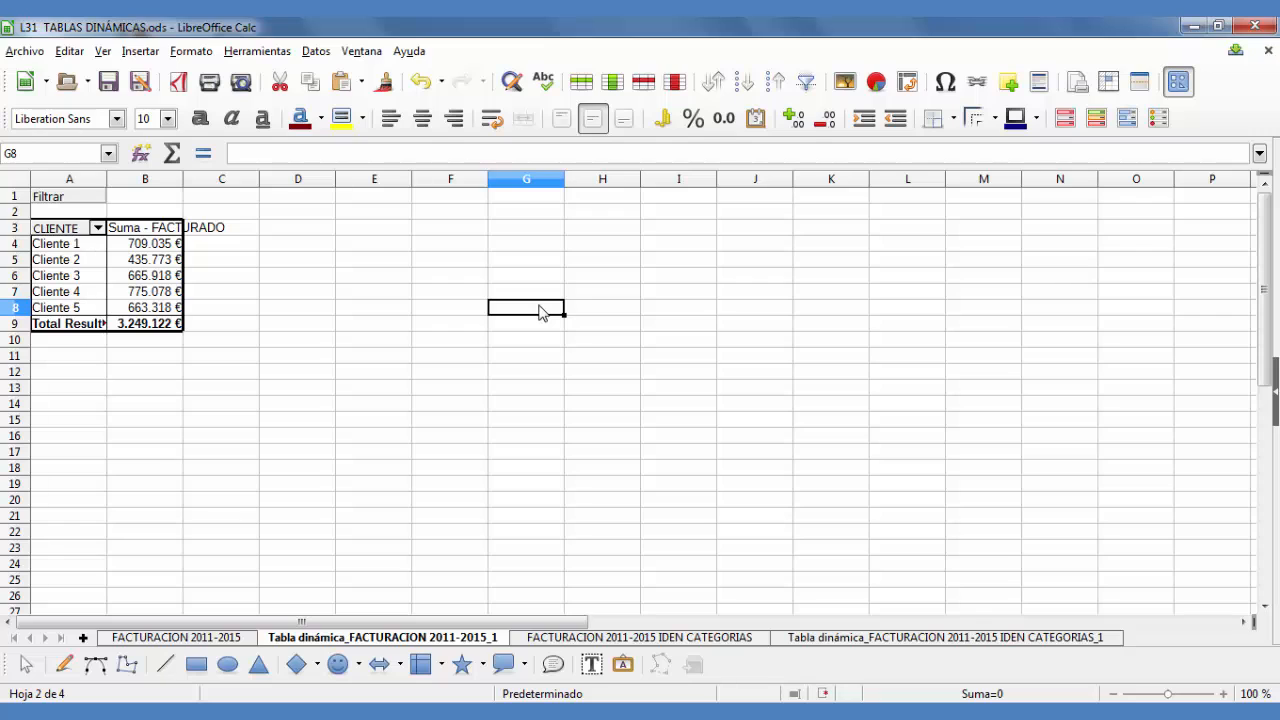
Turn off the Añadir filtro option in the client pivot table's layout
drag(172, 326, 45, 196)
right_click(45, 196)
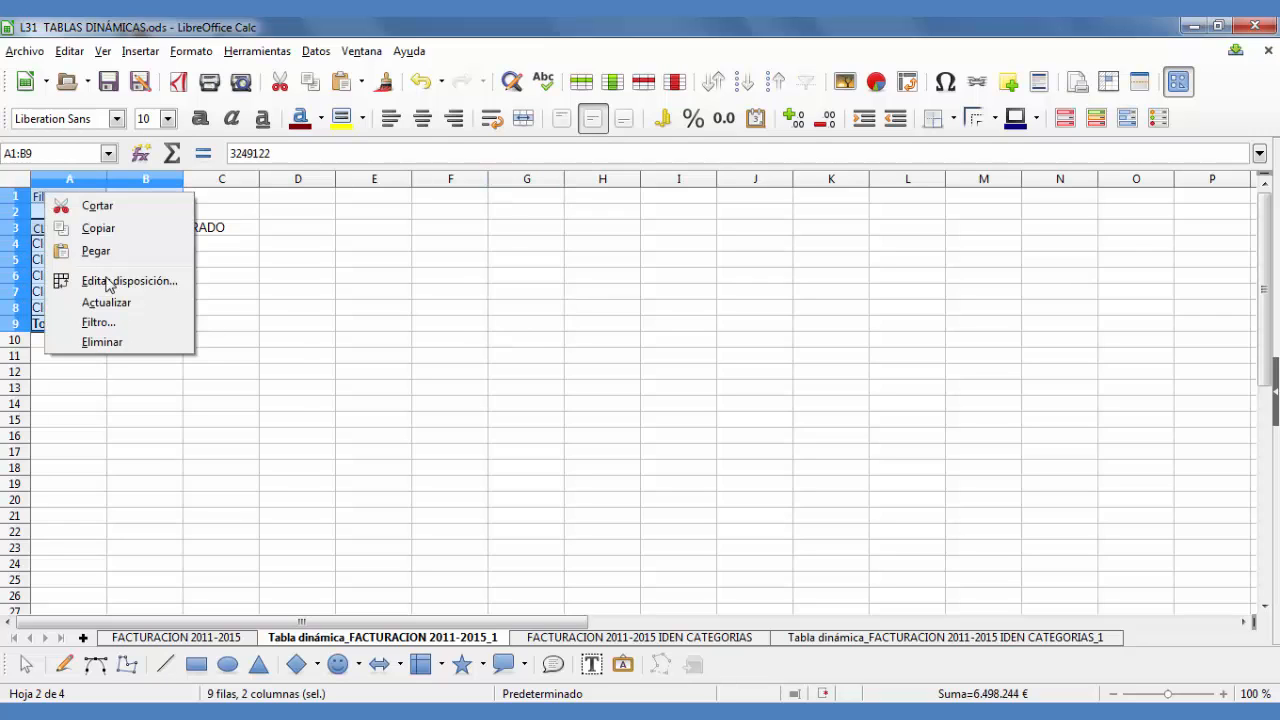
click(118, 284)
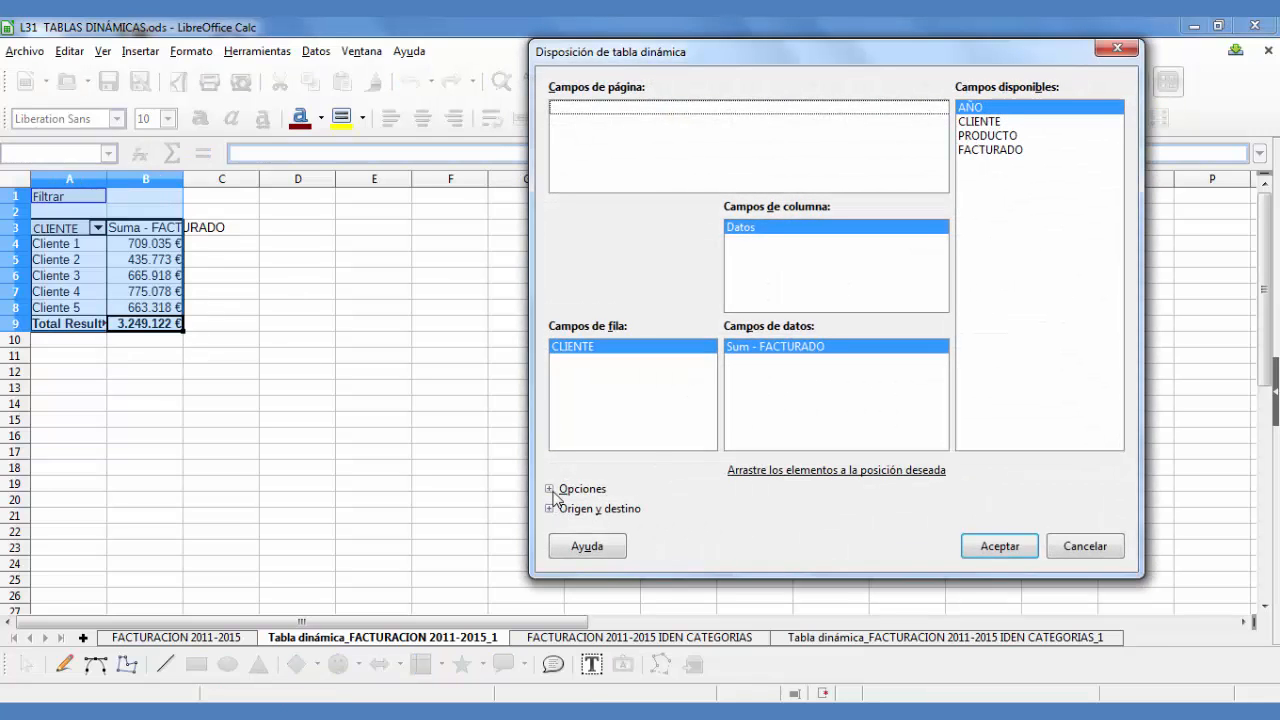
click(551, 489)
click(561, 549)
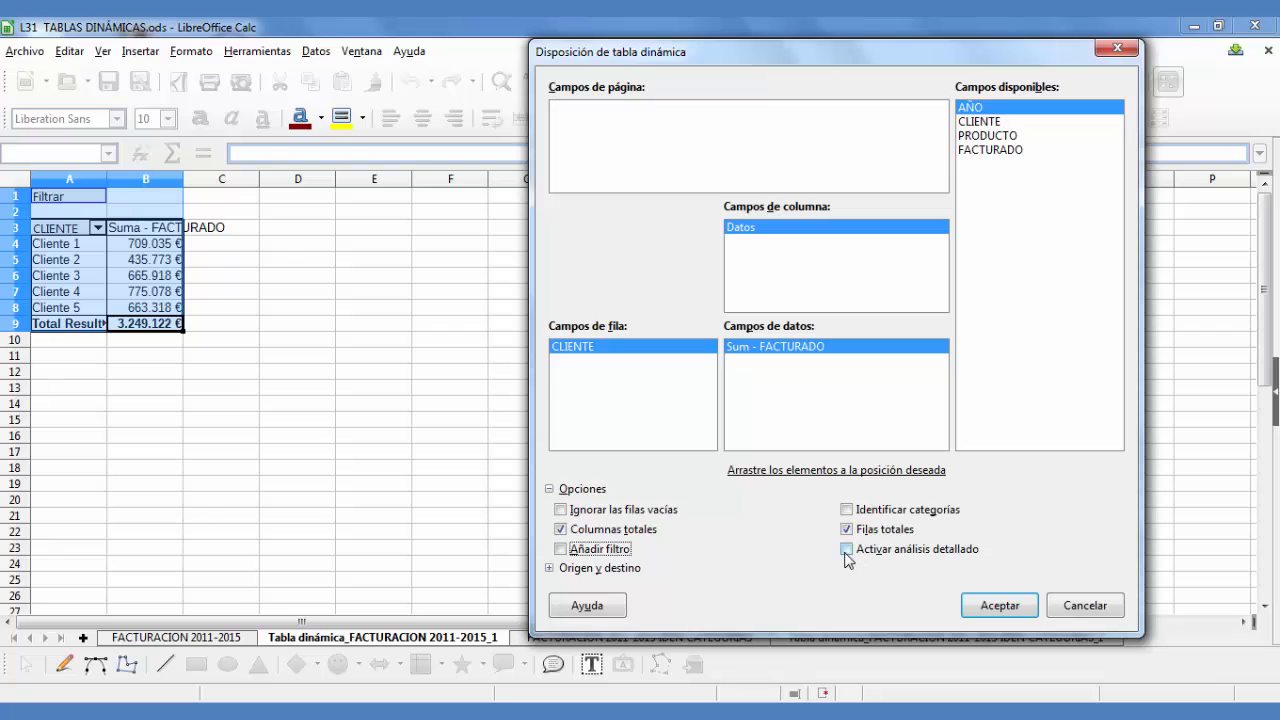
click(846, 549)
click(999, 606)
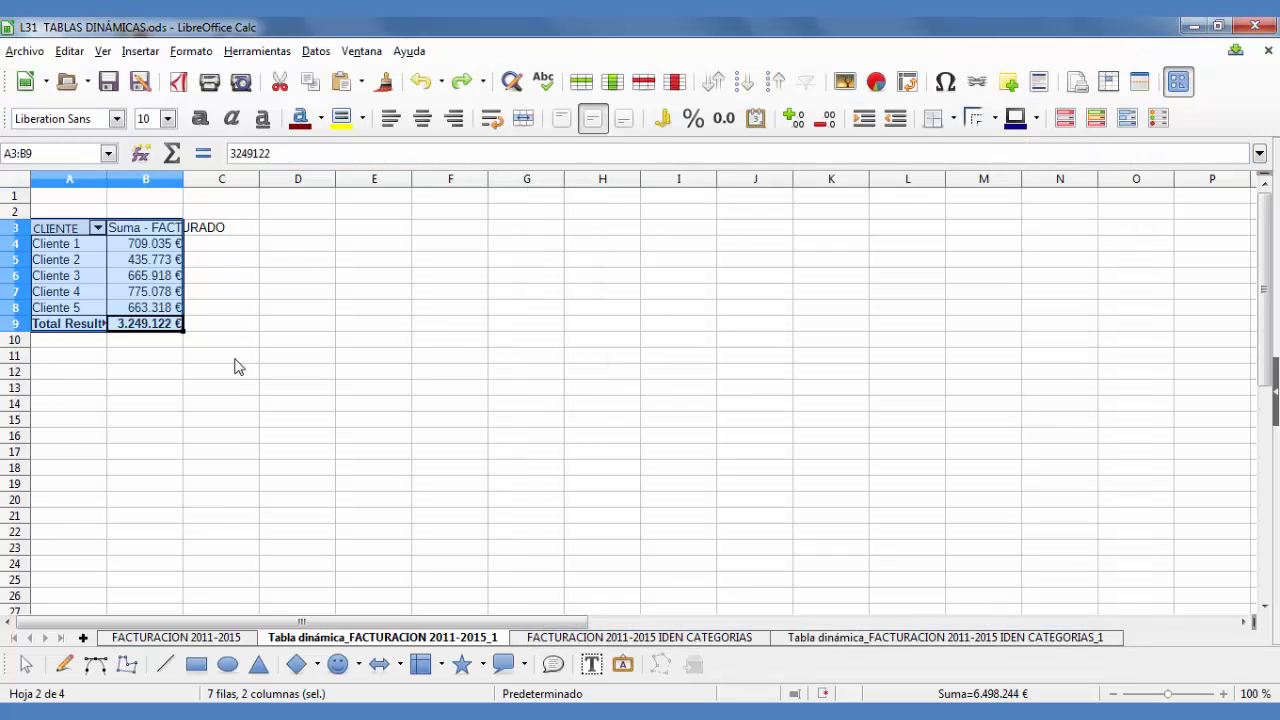
Clear the client pivot table's filter by setting its criteria field to - ninguno -
right_click(178, 332)
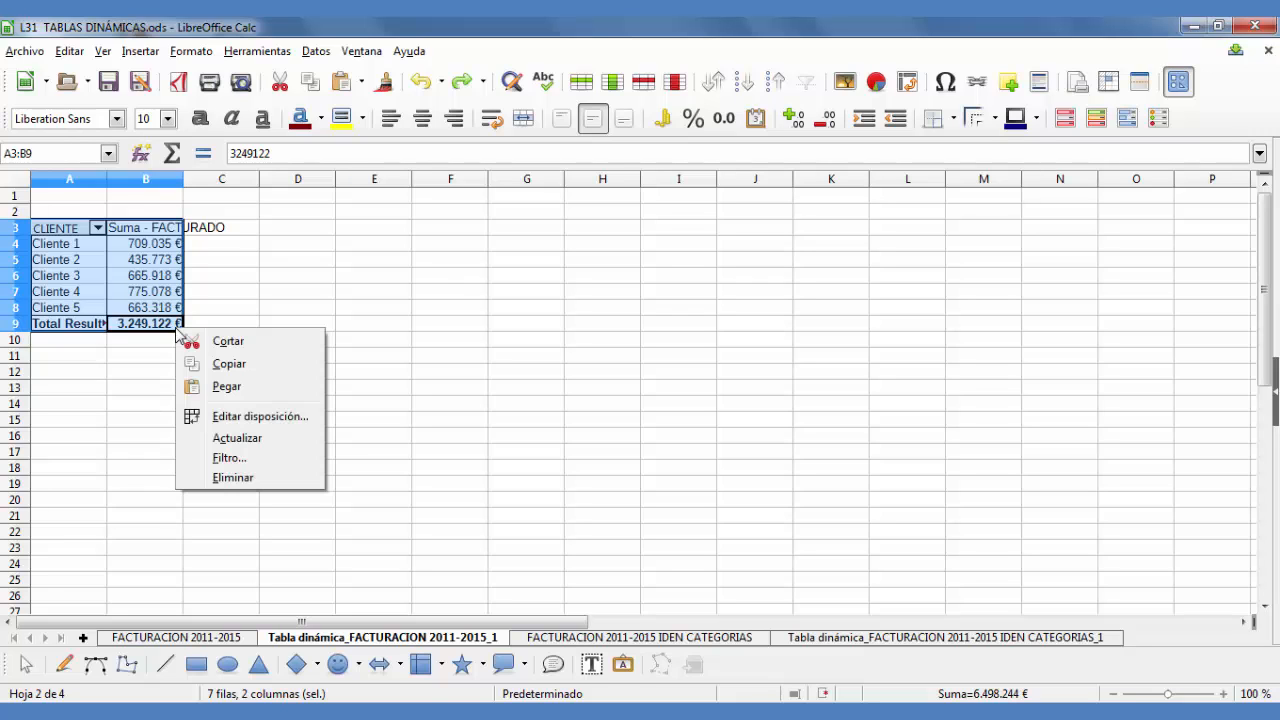
click(258, 456)
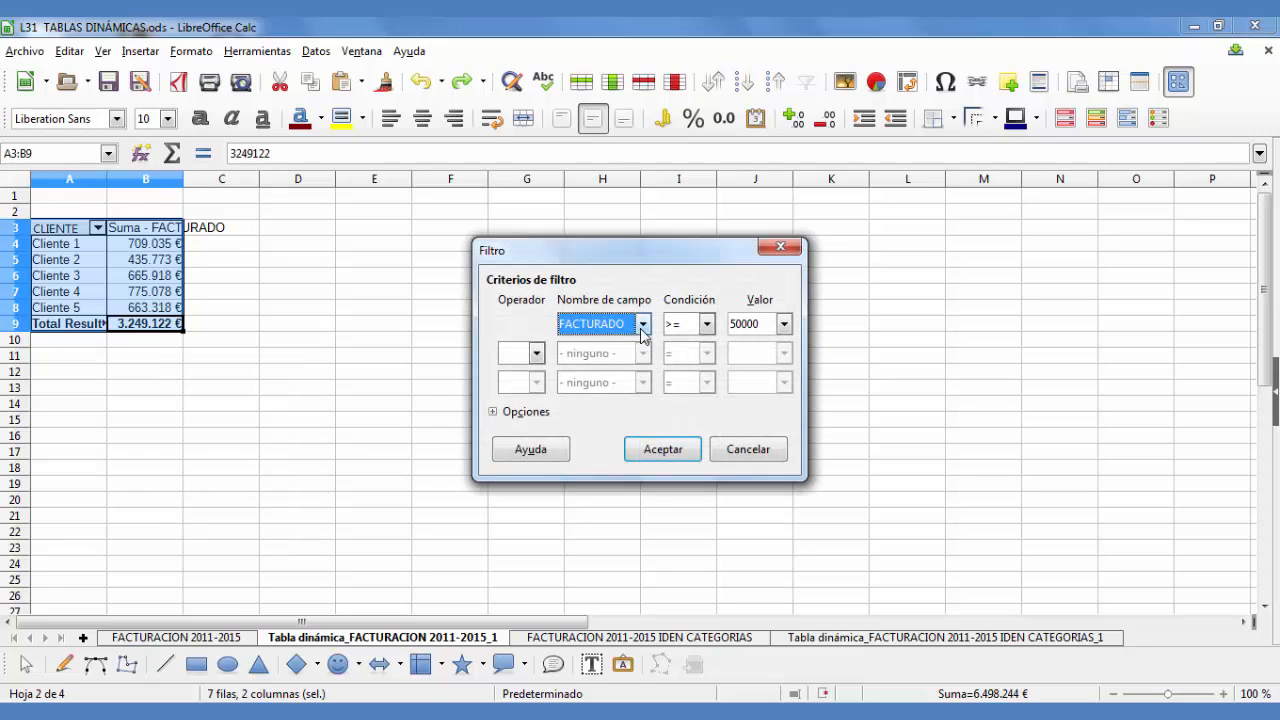
click(644, 325)
click(640, 344)
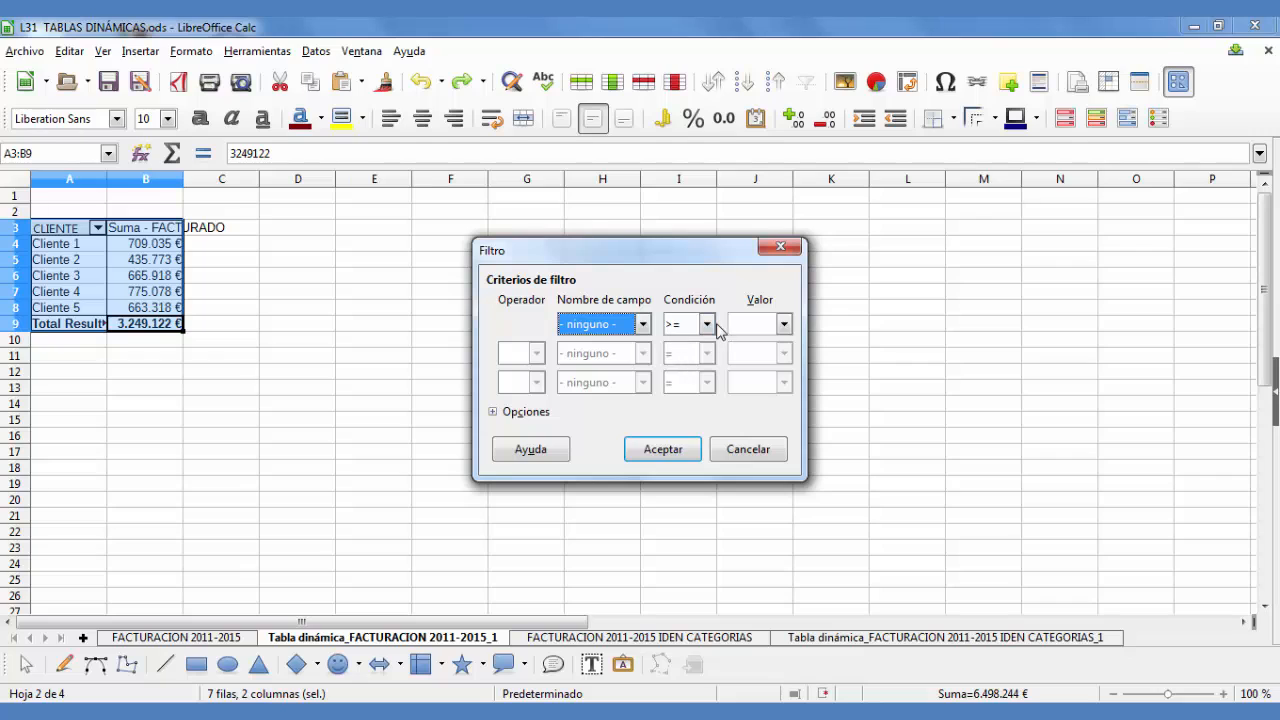
click(678, 452)
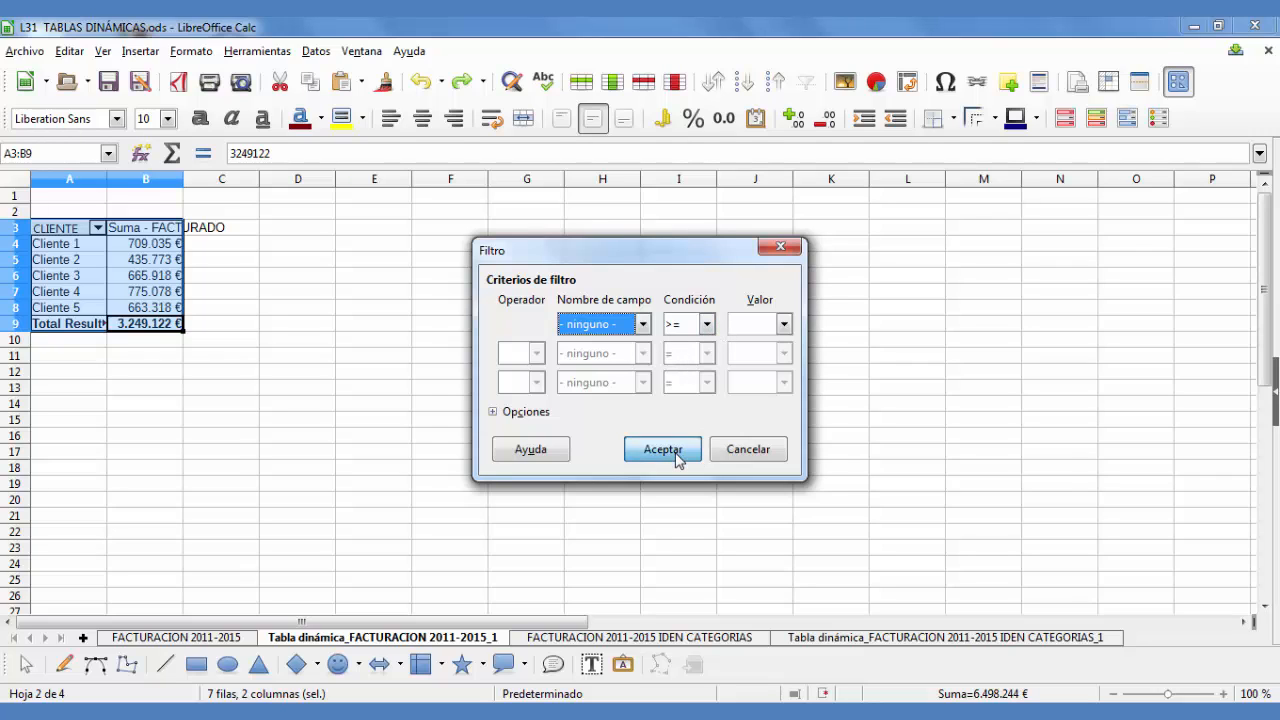
click(395, 292)
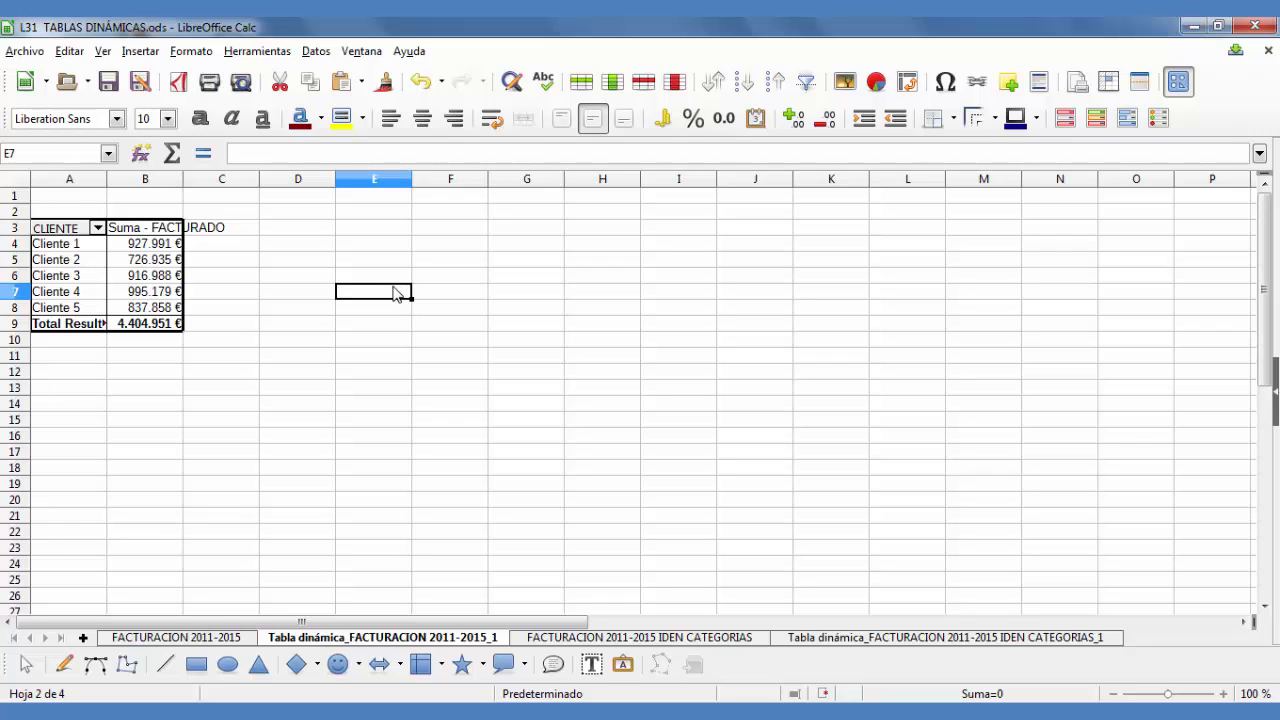
Turn on the Activar análisis detallado option in the client pivot table's layout
drag(172, 325, 62, 229)
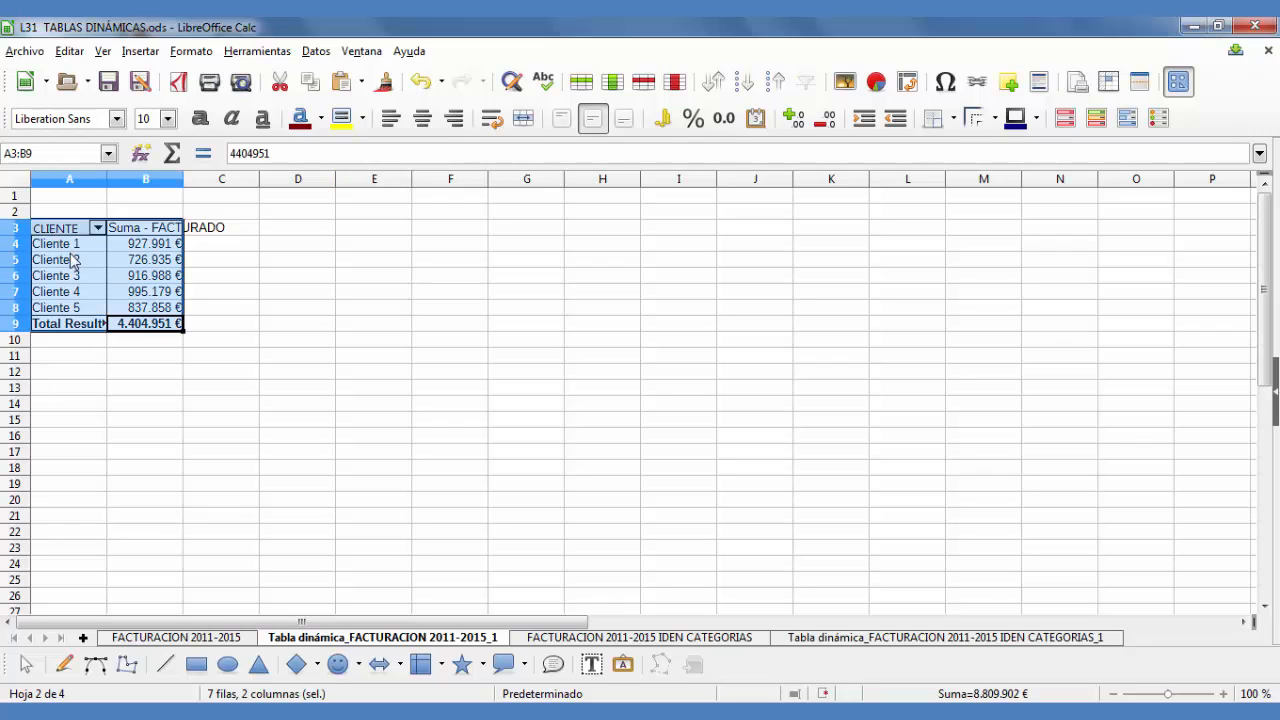
right_click(70, 272)
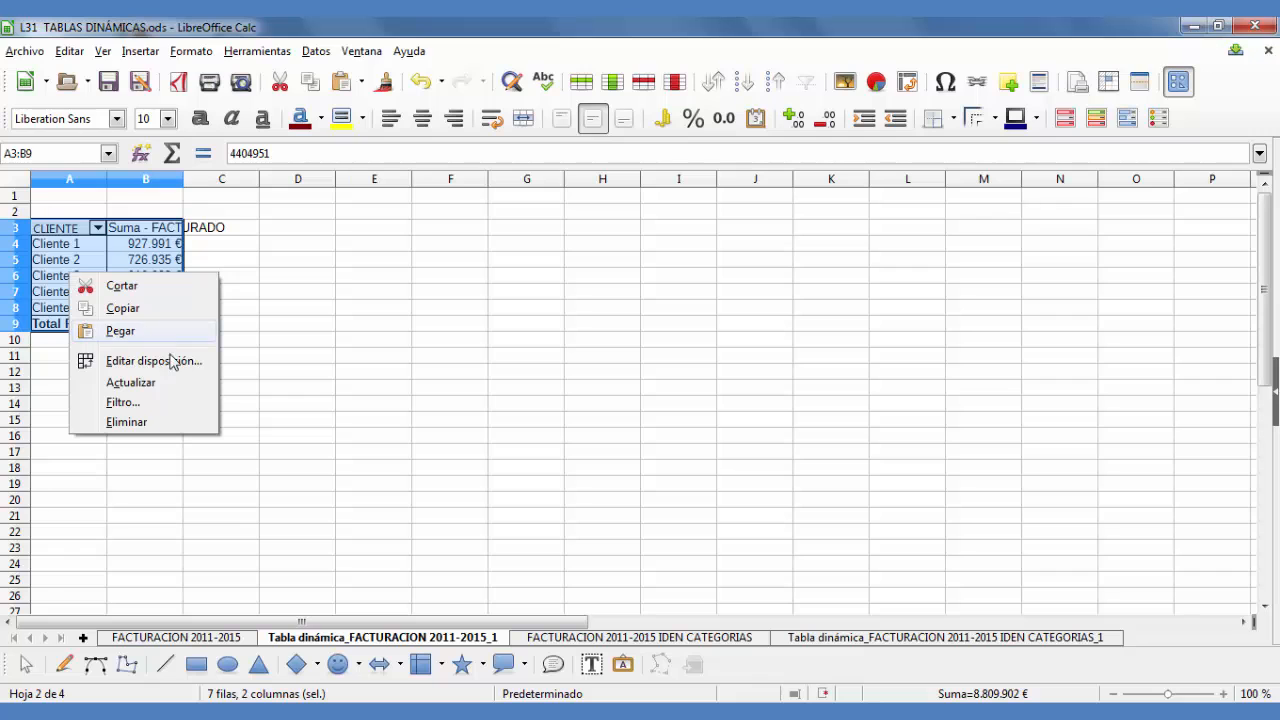
click(207, 362)
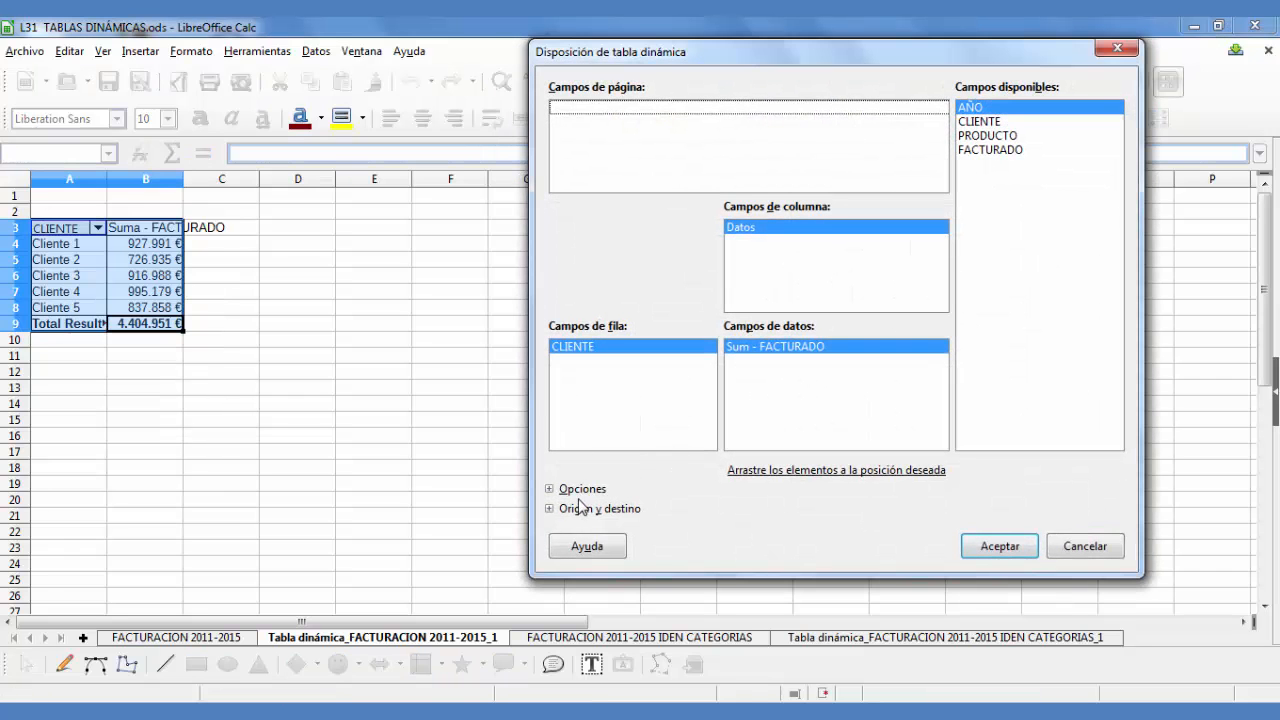
click(551, 489)
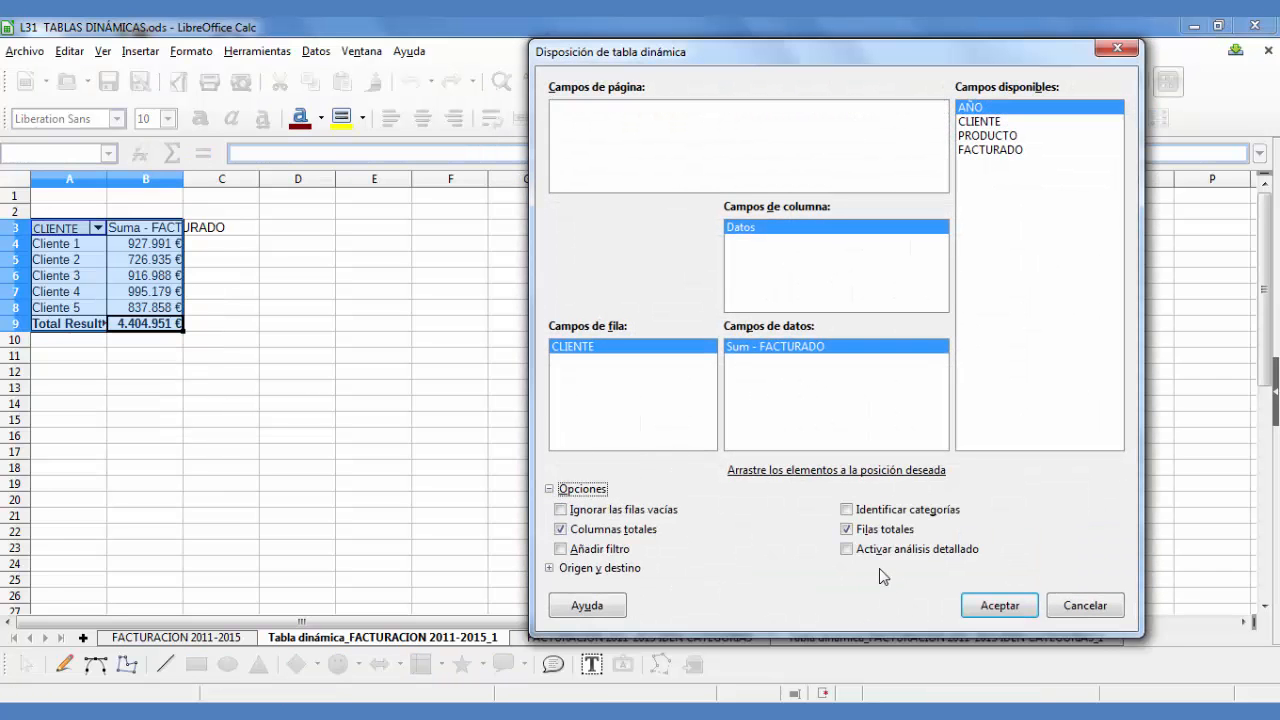
click(848, 550)
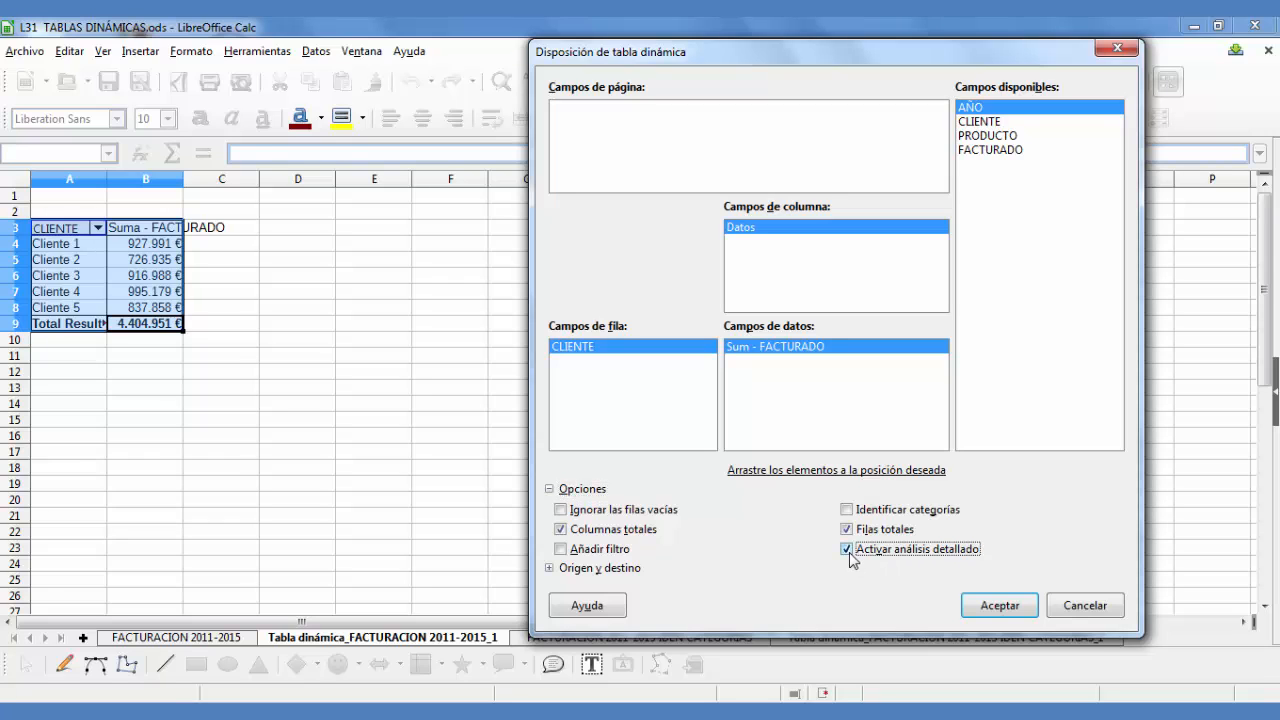
click(1000, 606)
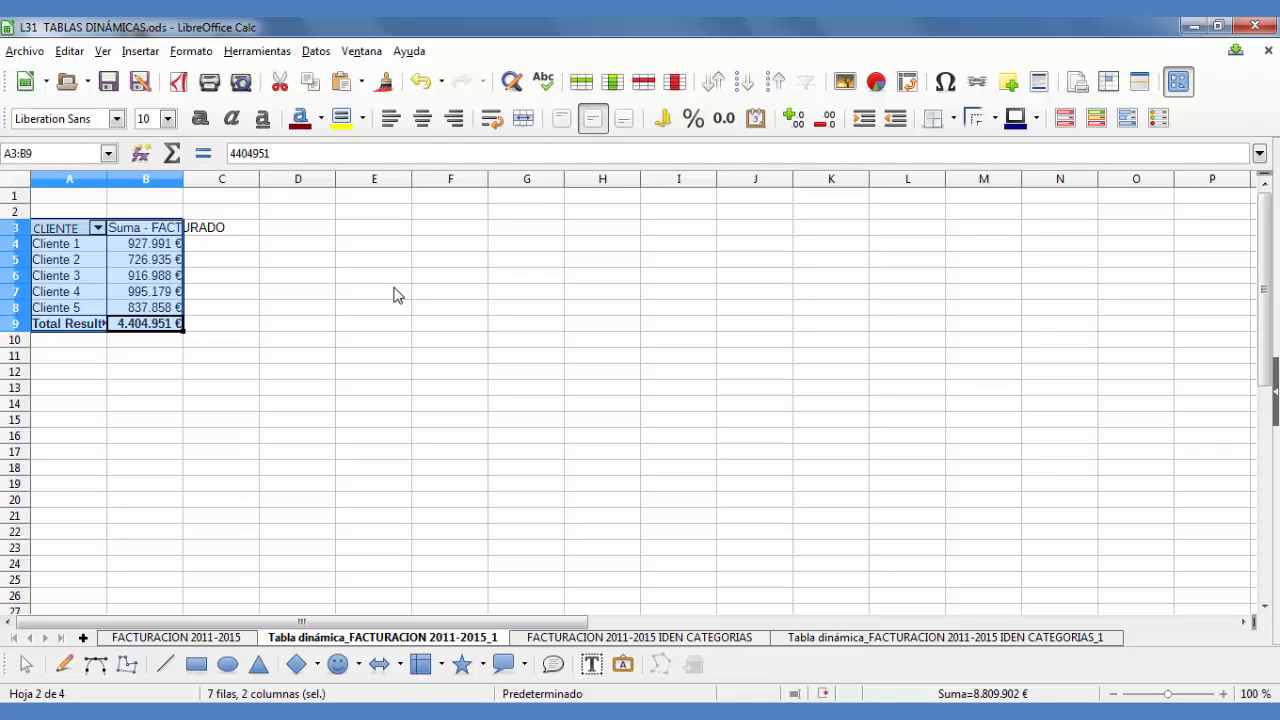
Drill down into the billed totals of Cliente 1 and Cliente 4 to generate a detail sheet for each
double_click(155, 250)
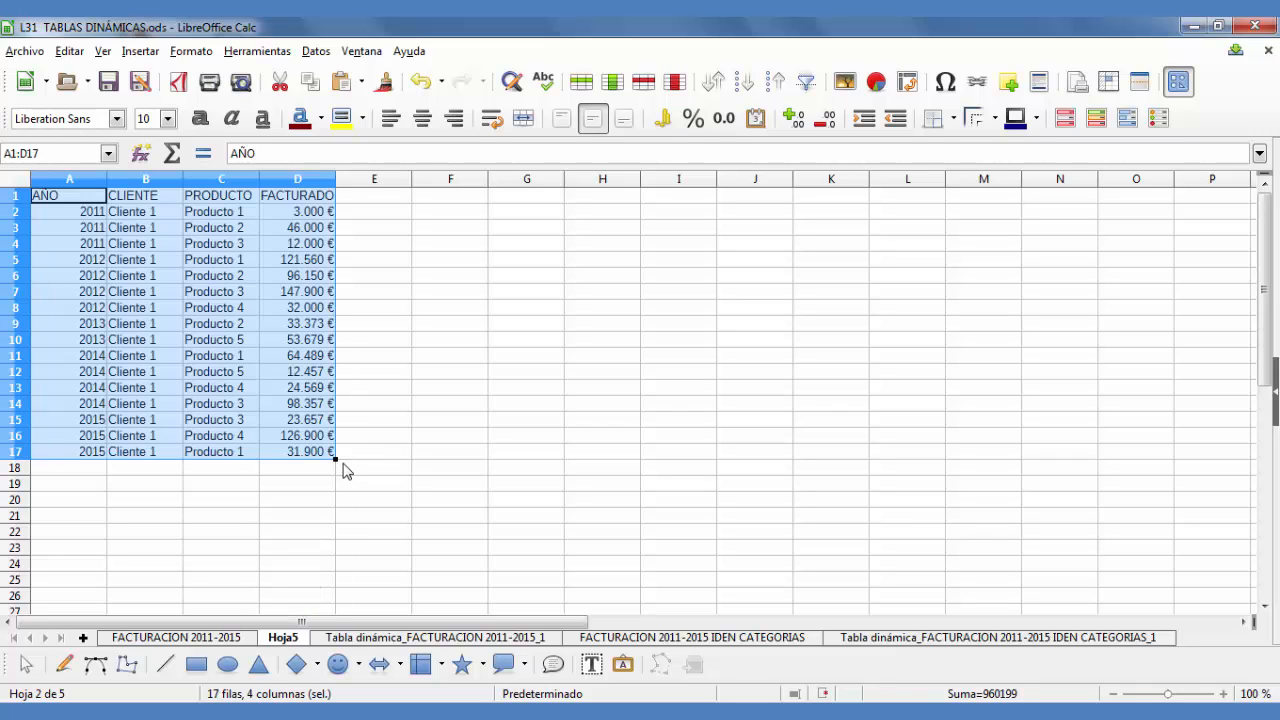
click(407, 638)
click(140, 292)
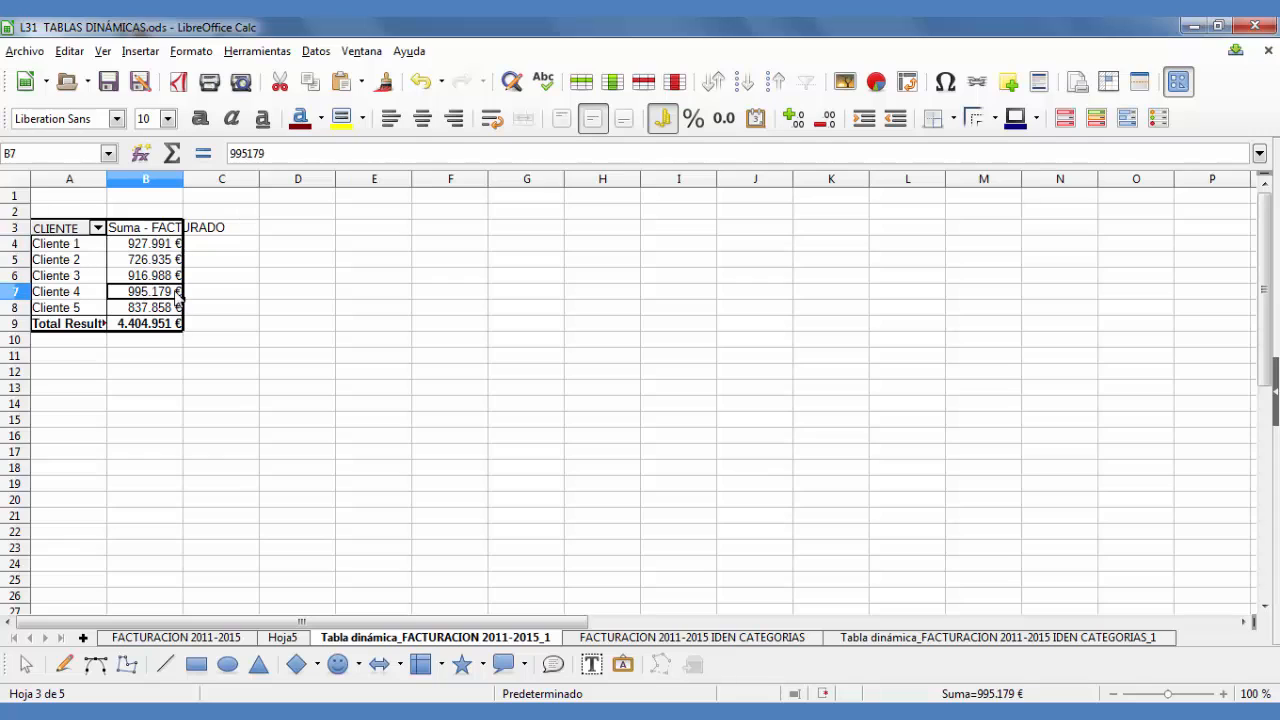
double_click(168, 293)
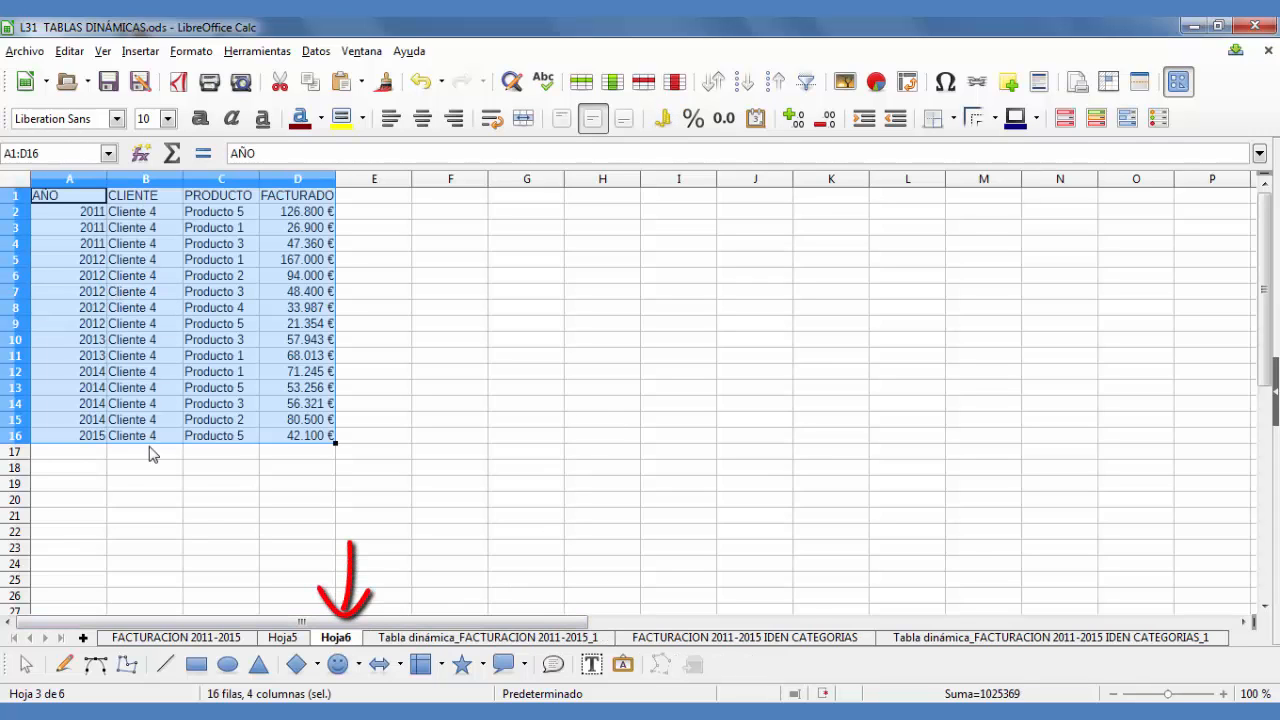
Return to the client pivot table and turn off its Activar análisis detallado option
click(512, 638)
drag(145, 325, 52, 228)
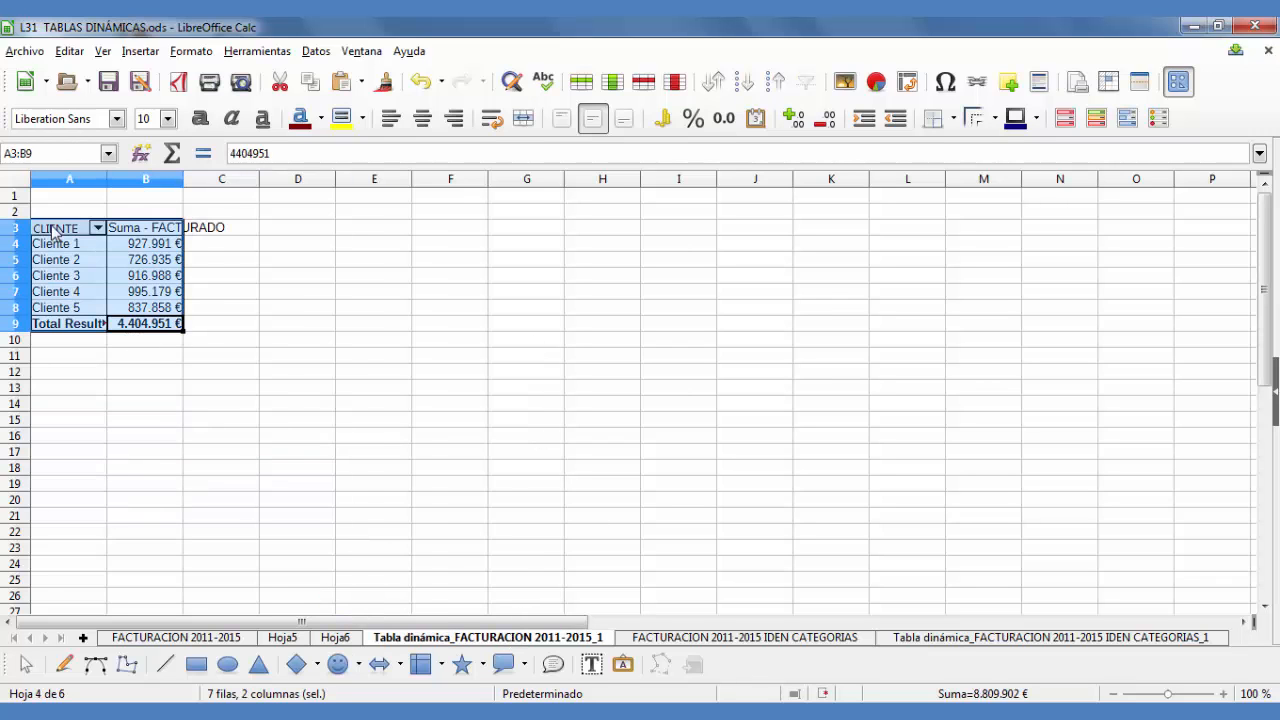
right_click(50, 226)
click(110, 311)
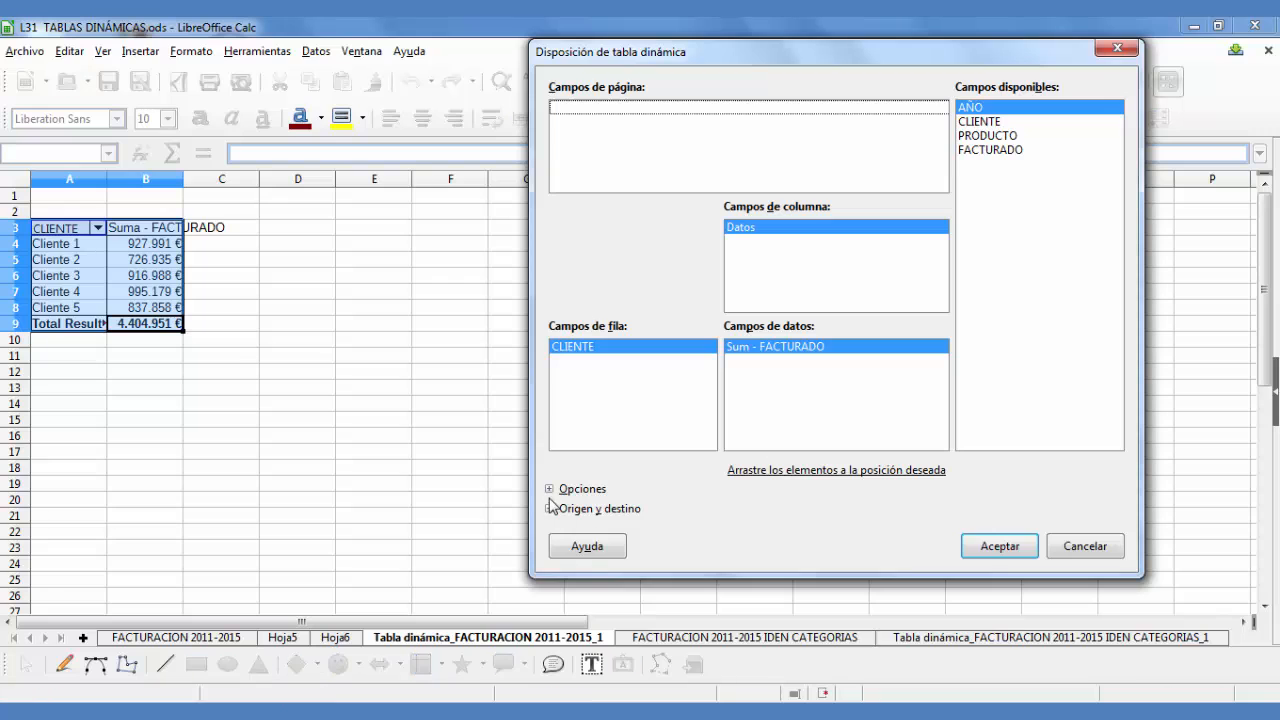
click(550, 489)
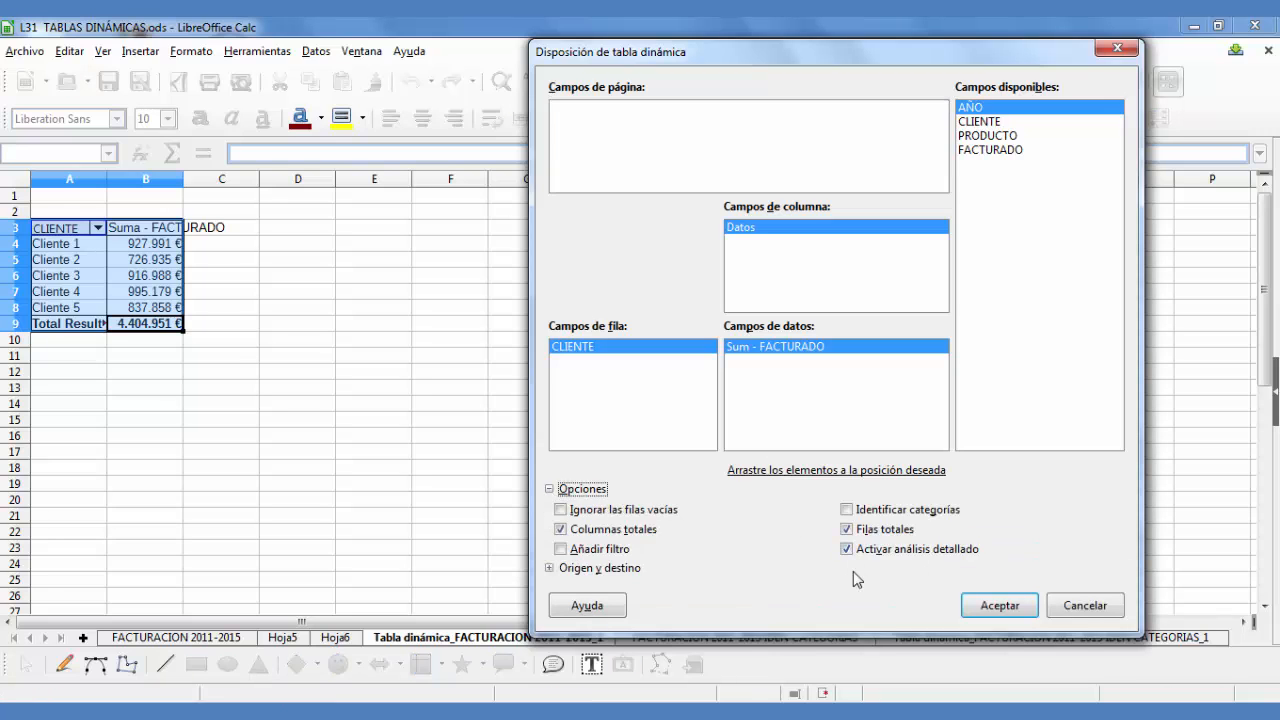
click(848, 549)
click(1009, 610)
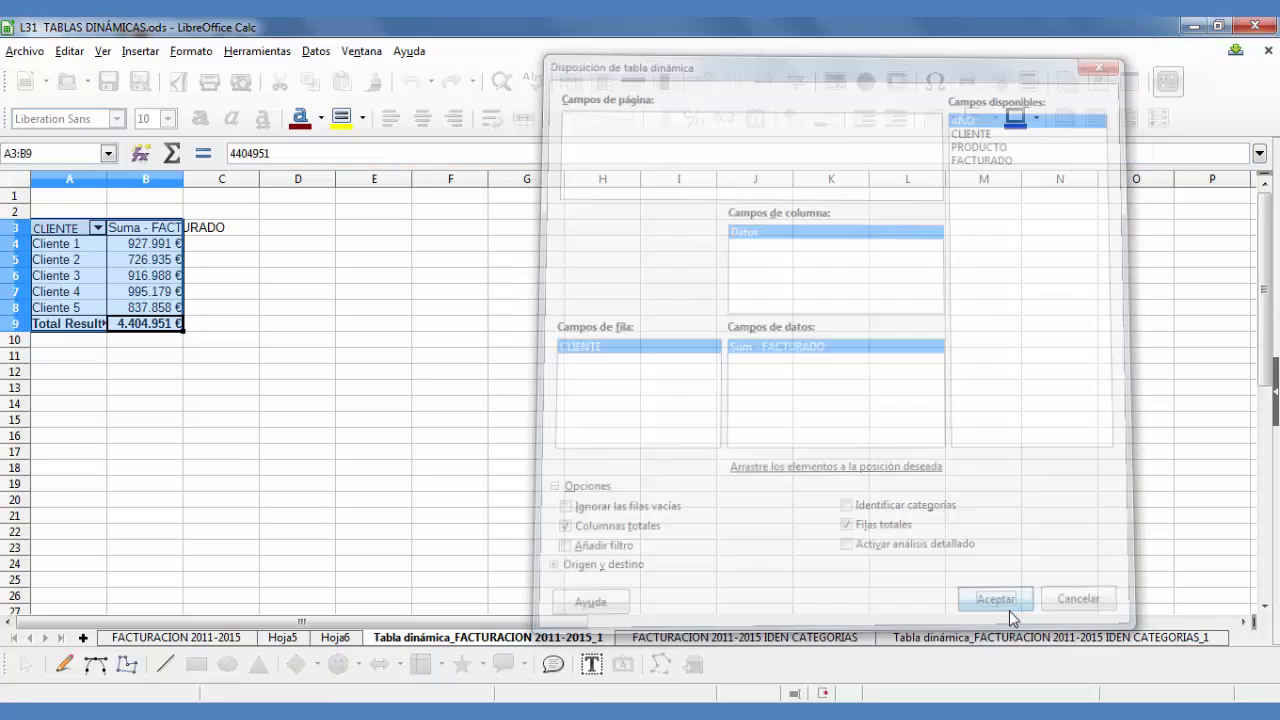
Try to drill down into Cliente 1's billed total with detailed analysis disabled, leaving the cell unedited
click(155, 247)
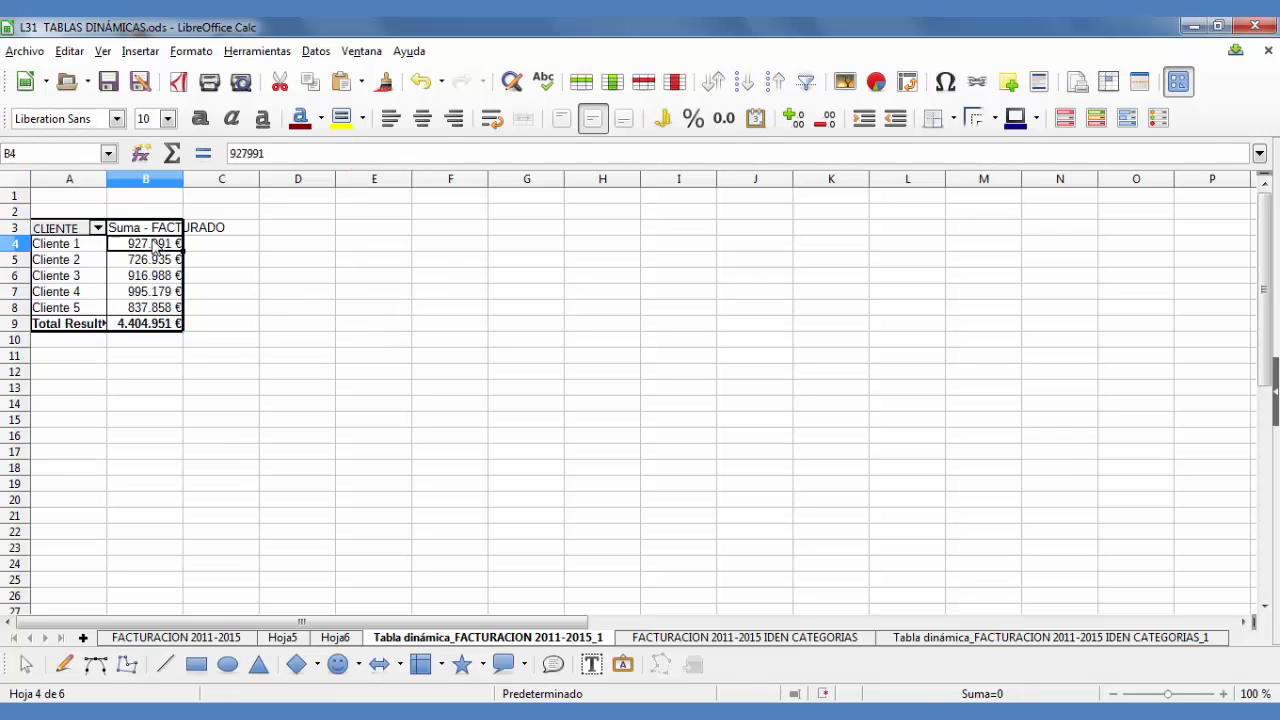
double_click(162, 244)
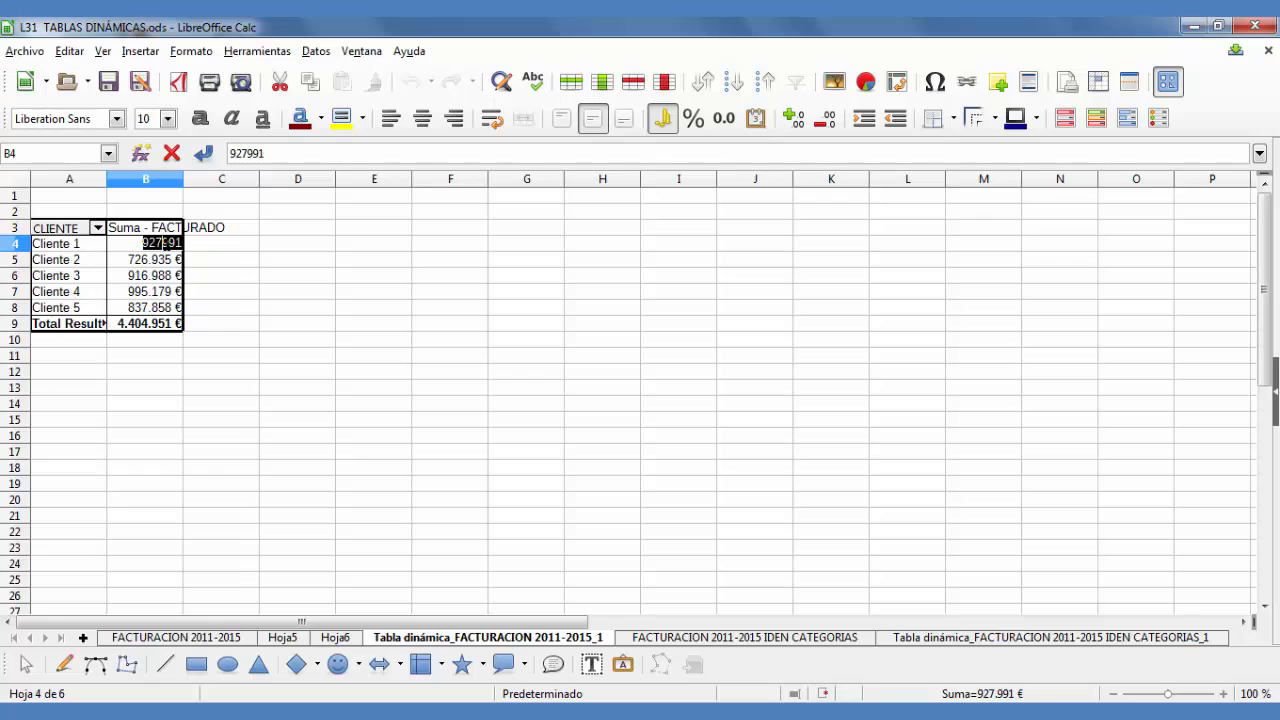
click(303, 249)
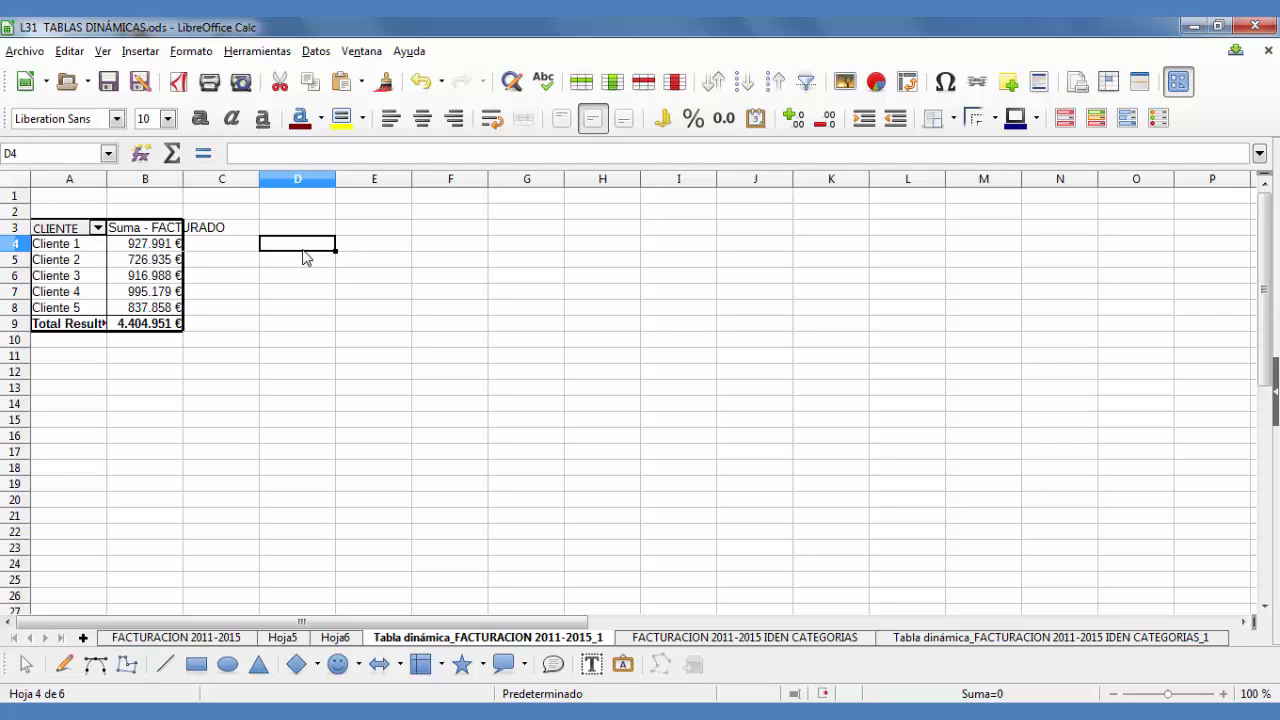
Start a new pivot table from the billing data in B2:E80 of the FACTURACION 2011-2015 sheet
click(180, 640)
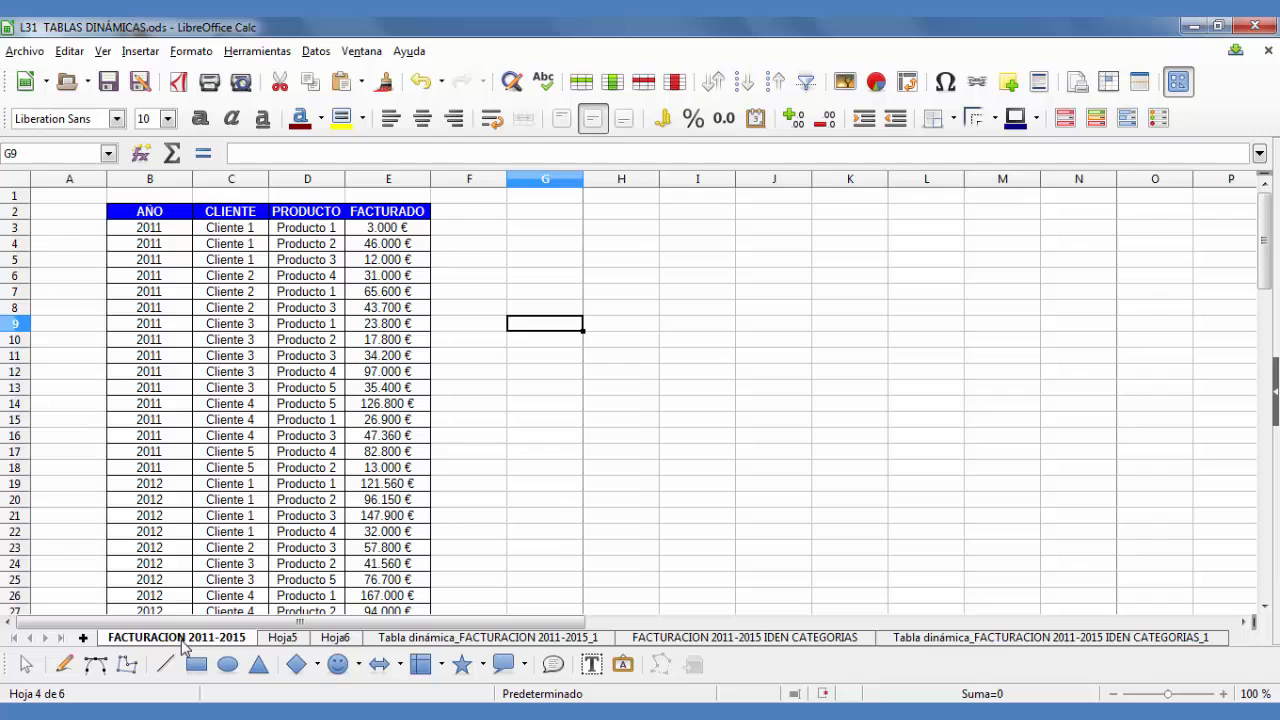
click(149, 211)
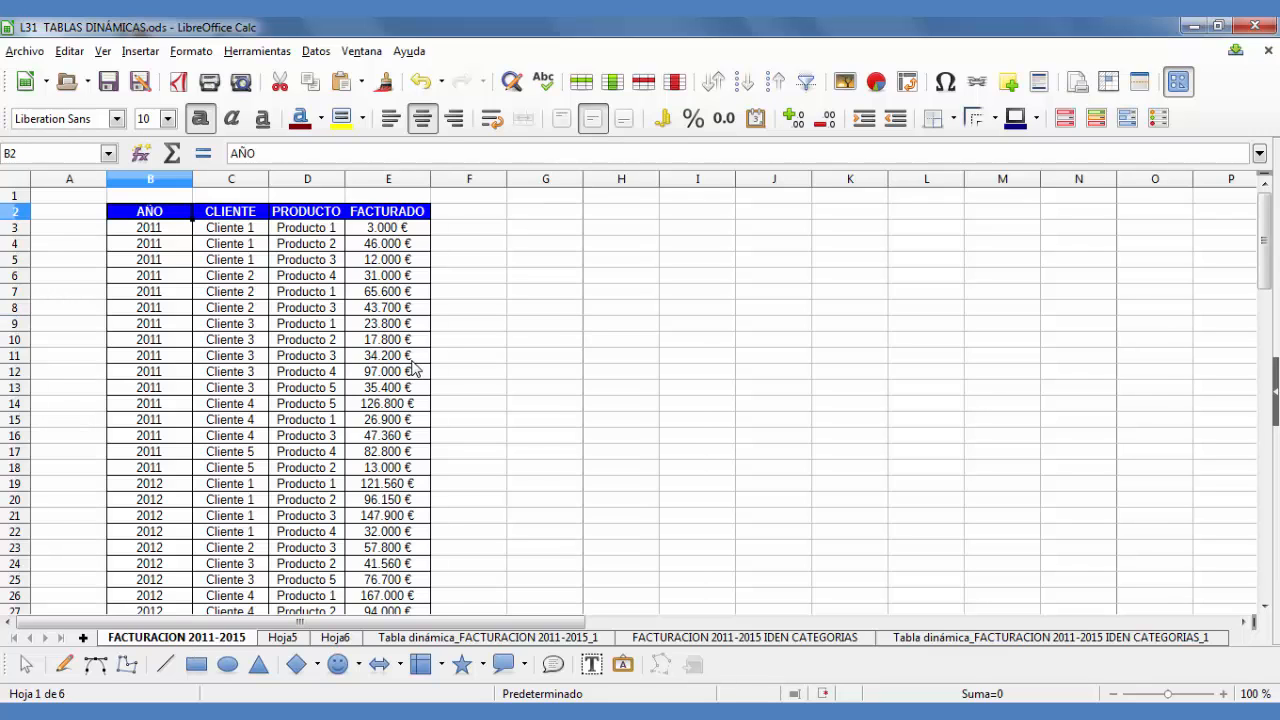
scroll(414, 372, down, 20)
shift+click(422, 503)
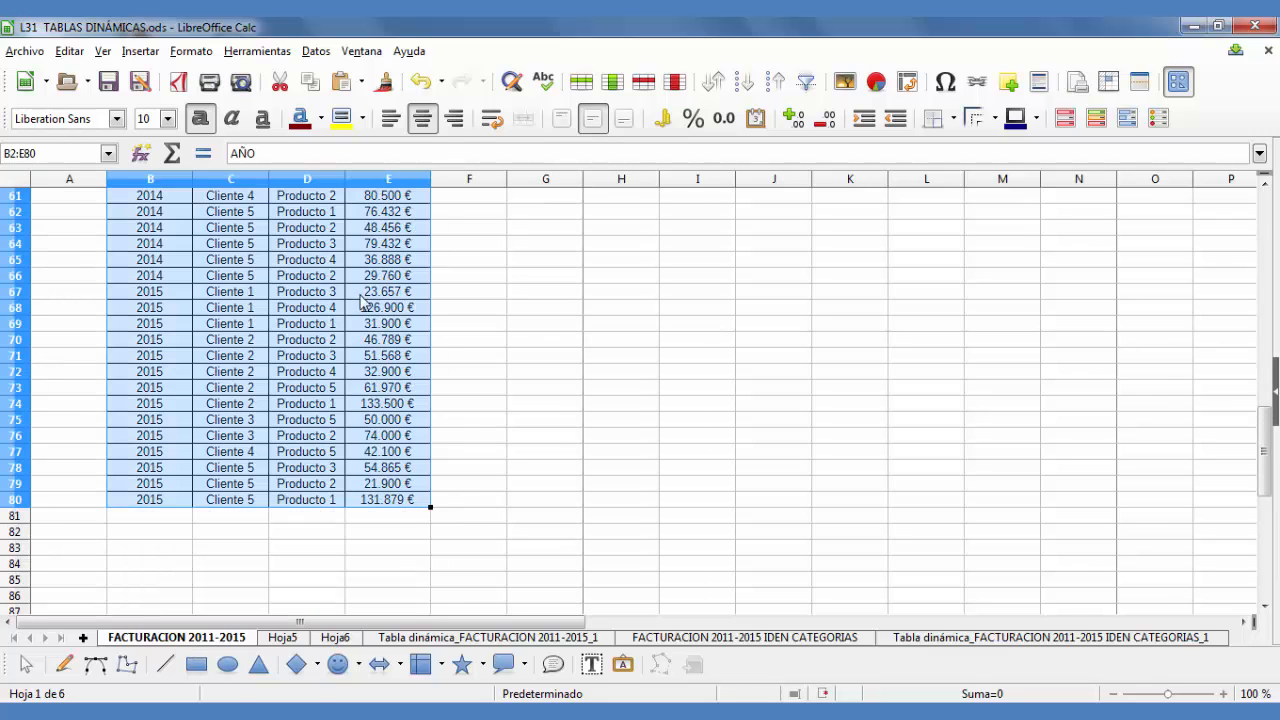
click(316, 52)
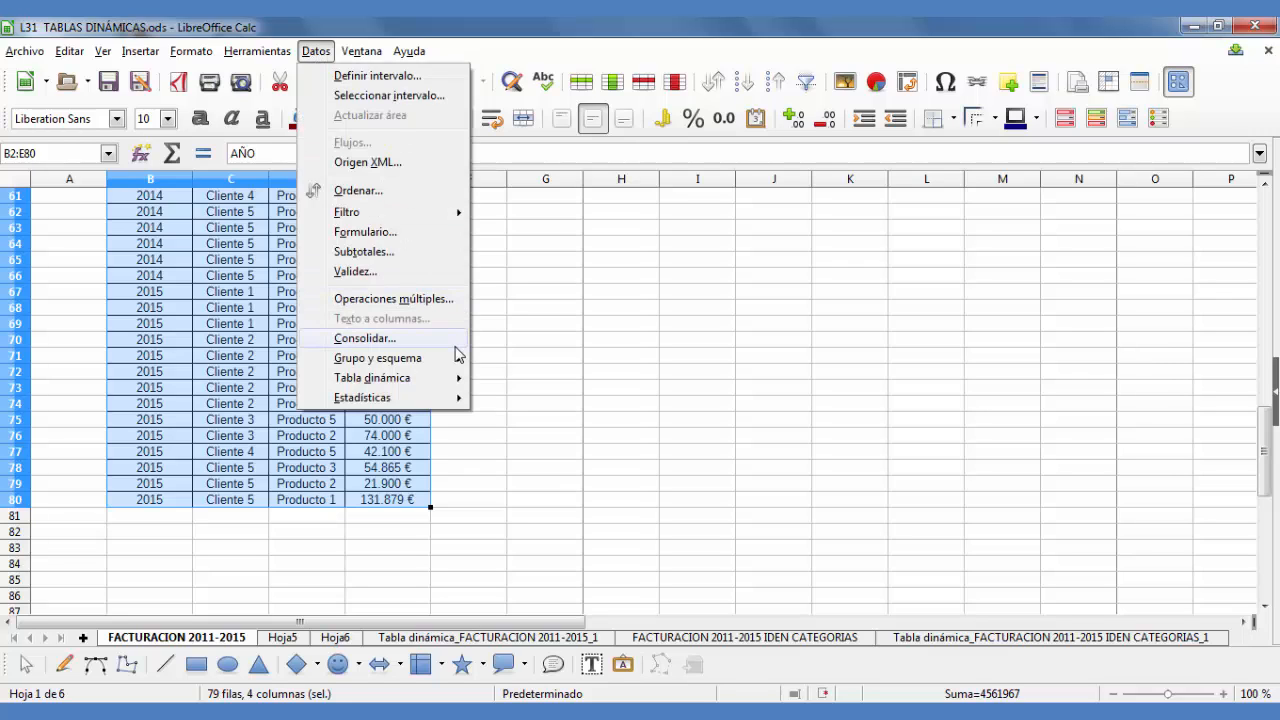
mouse_move(445, 379)
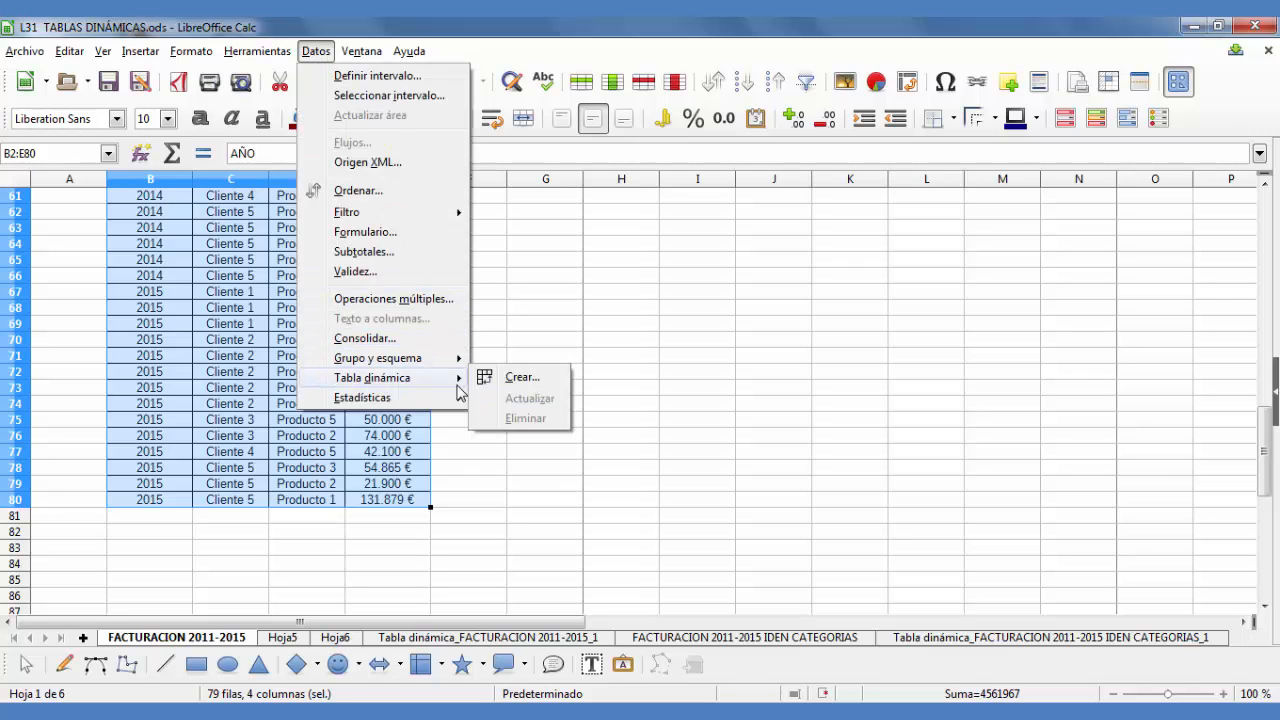
click(522, 378)
click(639, 416)
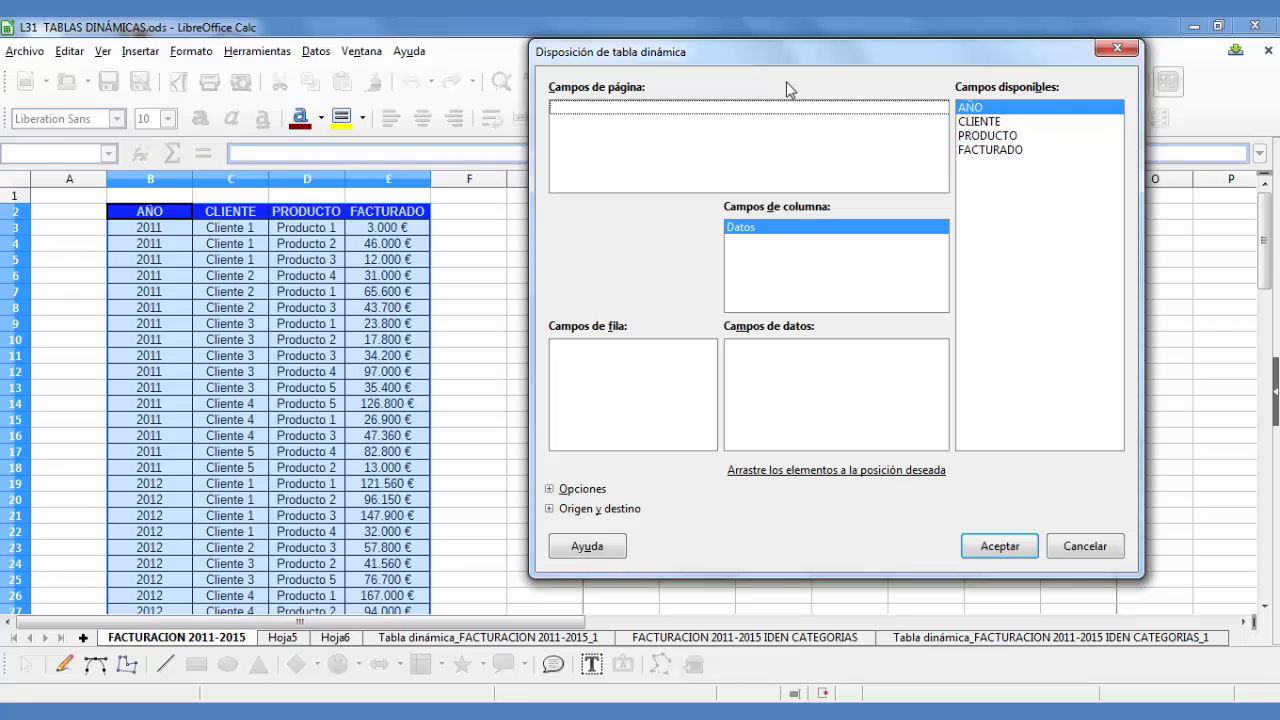
Create the pivot table with PRODUCTO as row field and the sum of FACTURADO as data, and widen column A to fit its labels
click(995, 137)
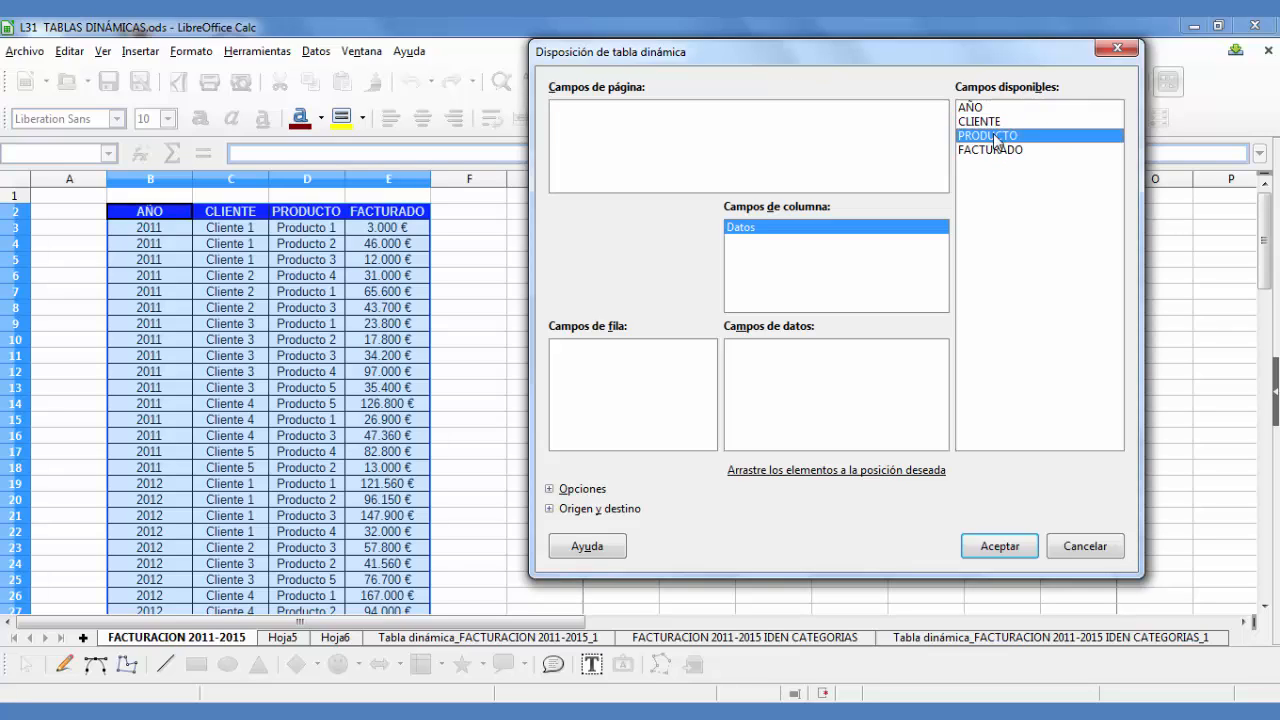
drag(997, 140, 616, 368)
drag(974, 149, 801, 382)
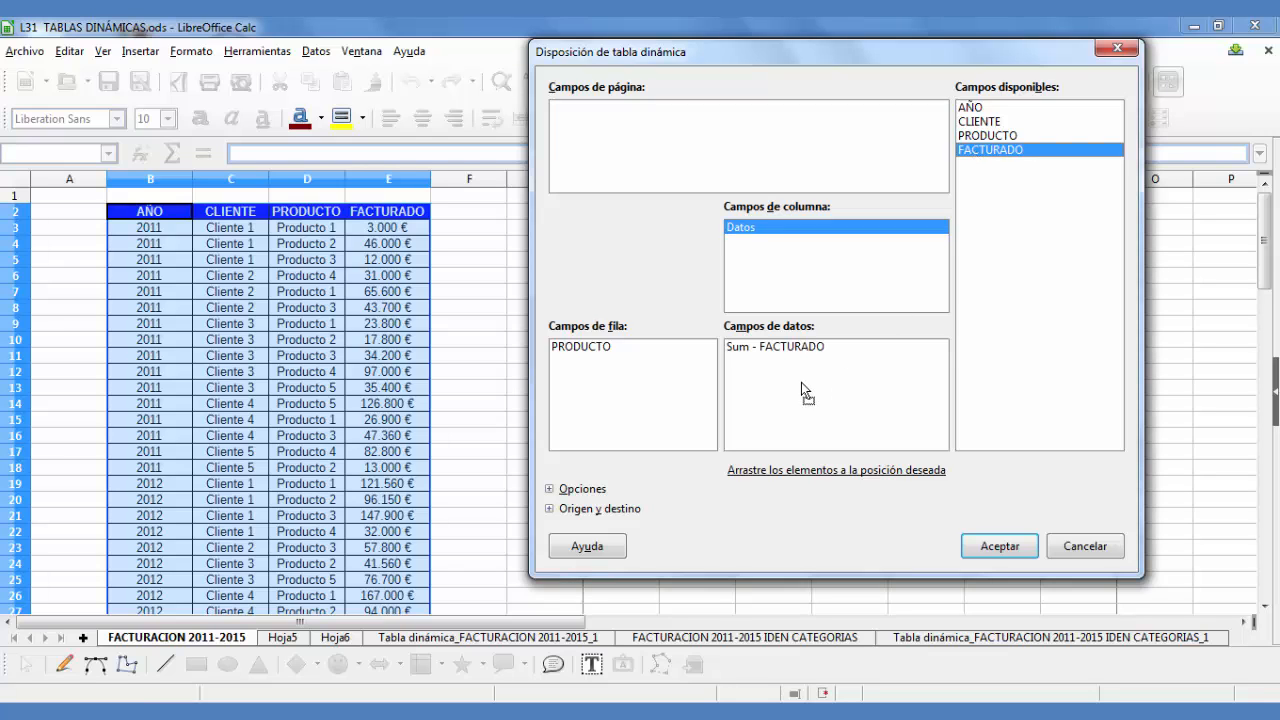
click(999, 546)
click(630, 310)
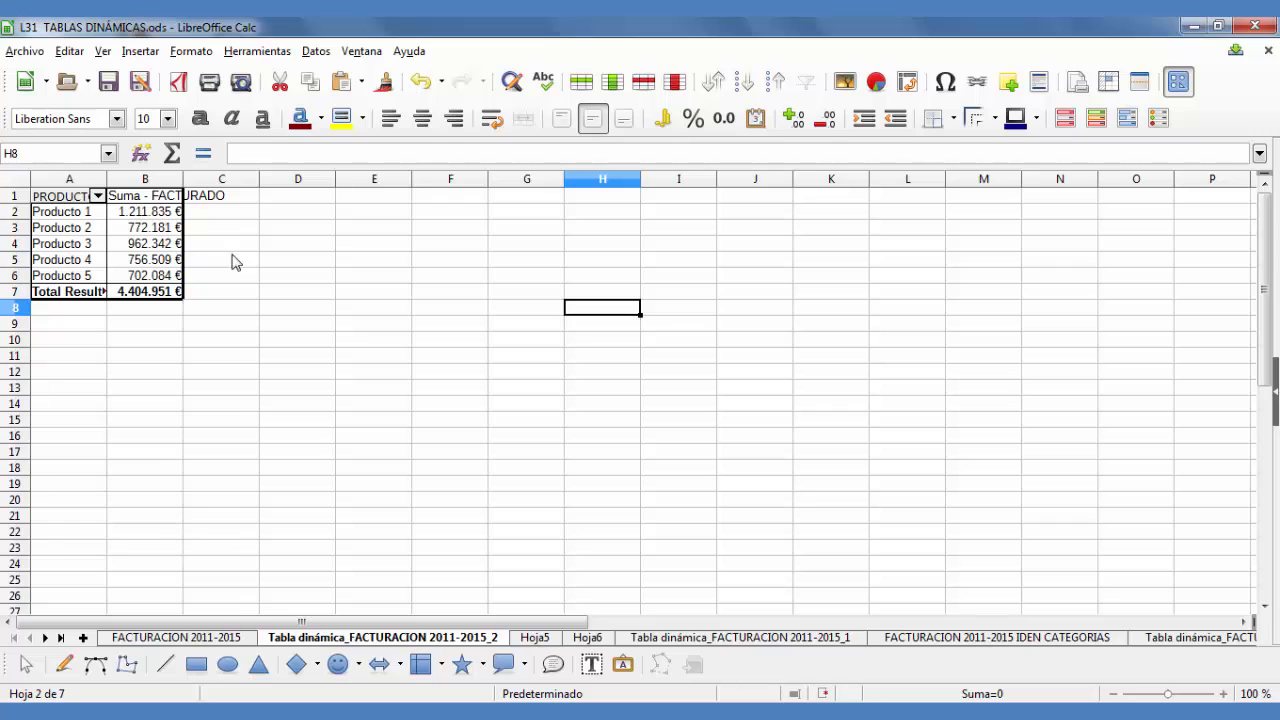
drag(107, 178, 126, 178)
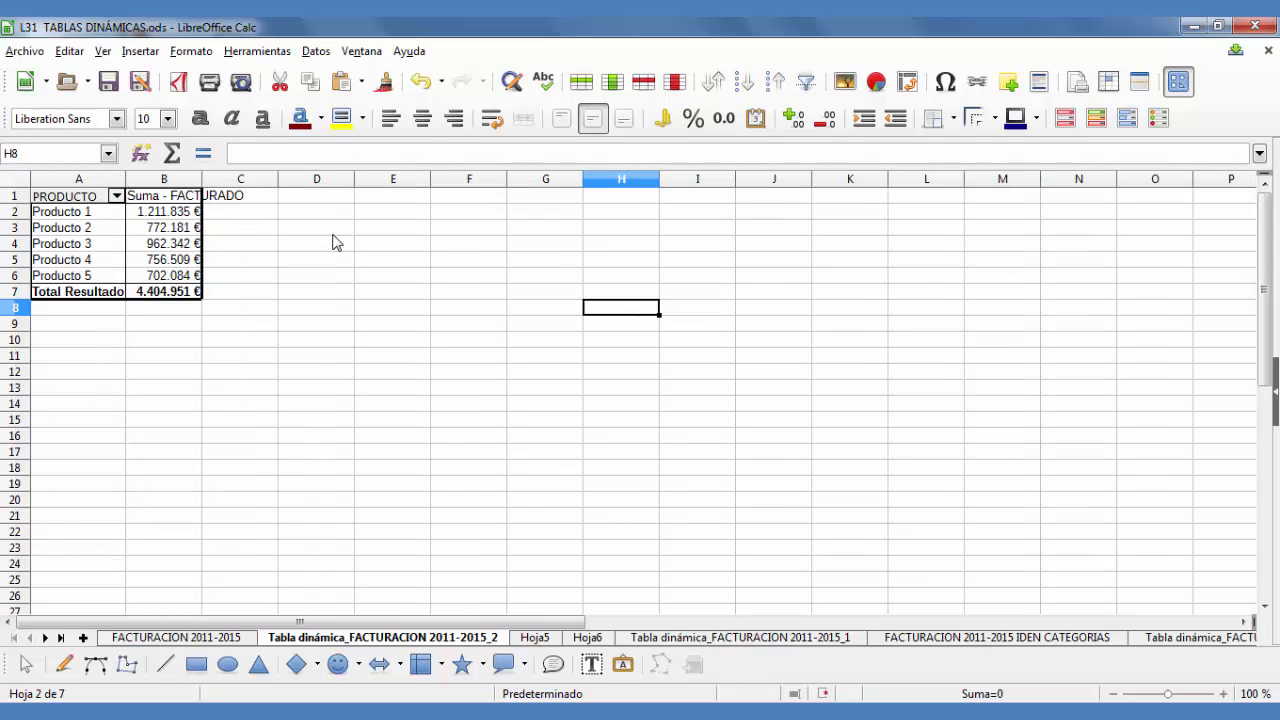
Edit the product pivot table's layout, removing PRODUCTO from the row fields and Sum - FACTURADO from the data fields
drag(186, 292, 42, 194)
right_click(42, 194)
click(121, 282)
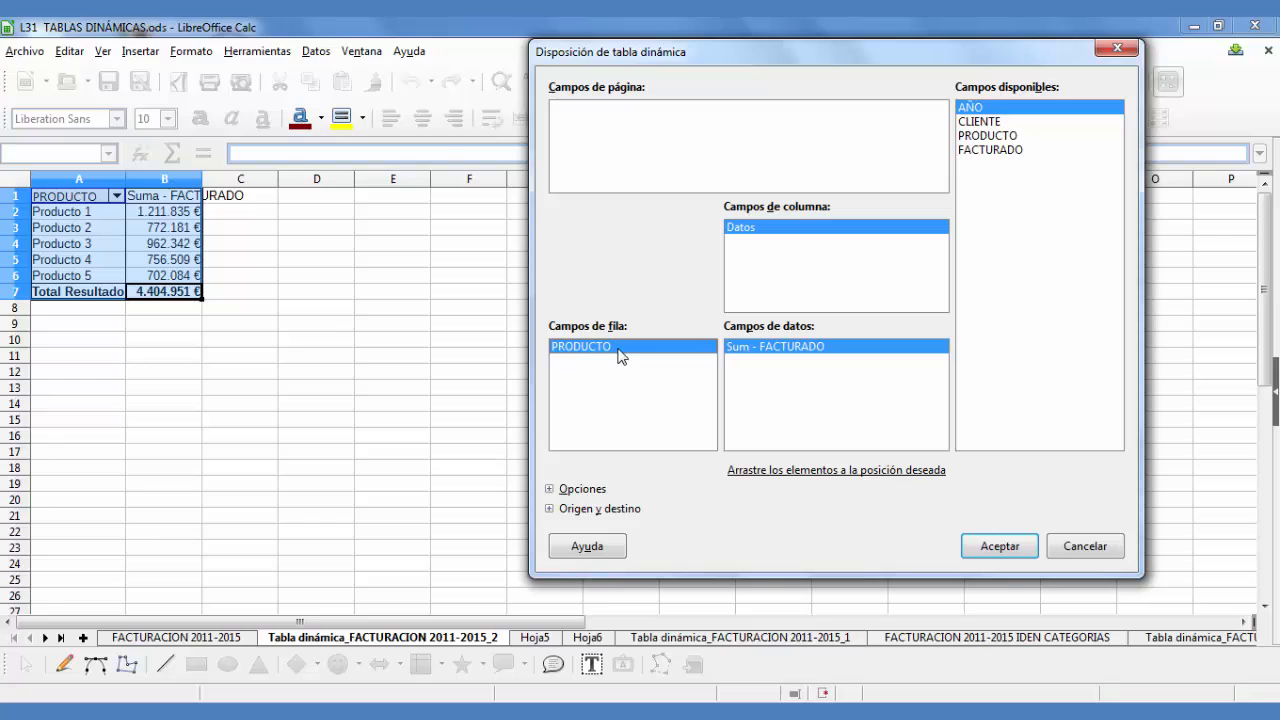
key(Delete)
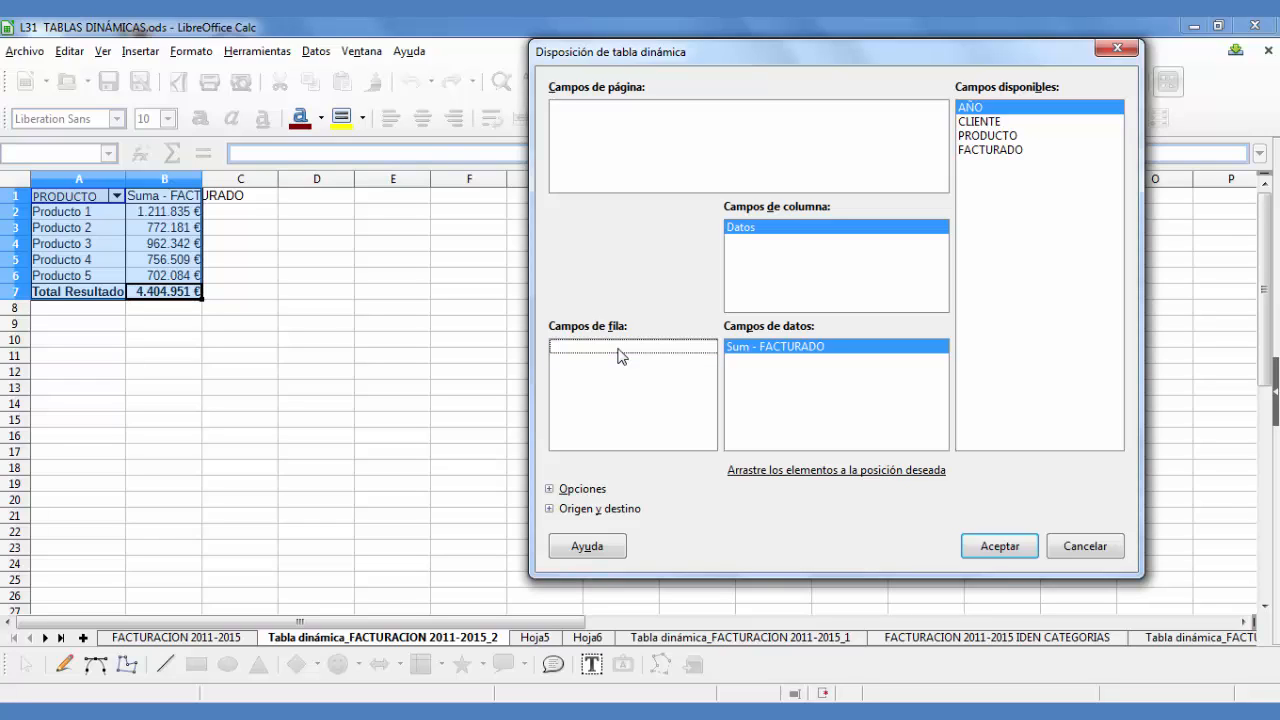
click(828, 349)
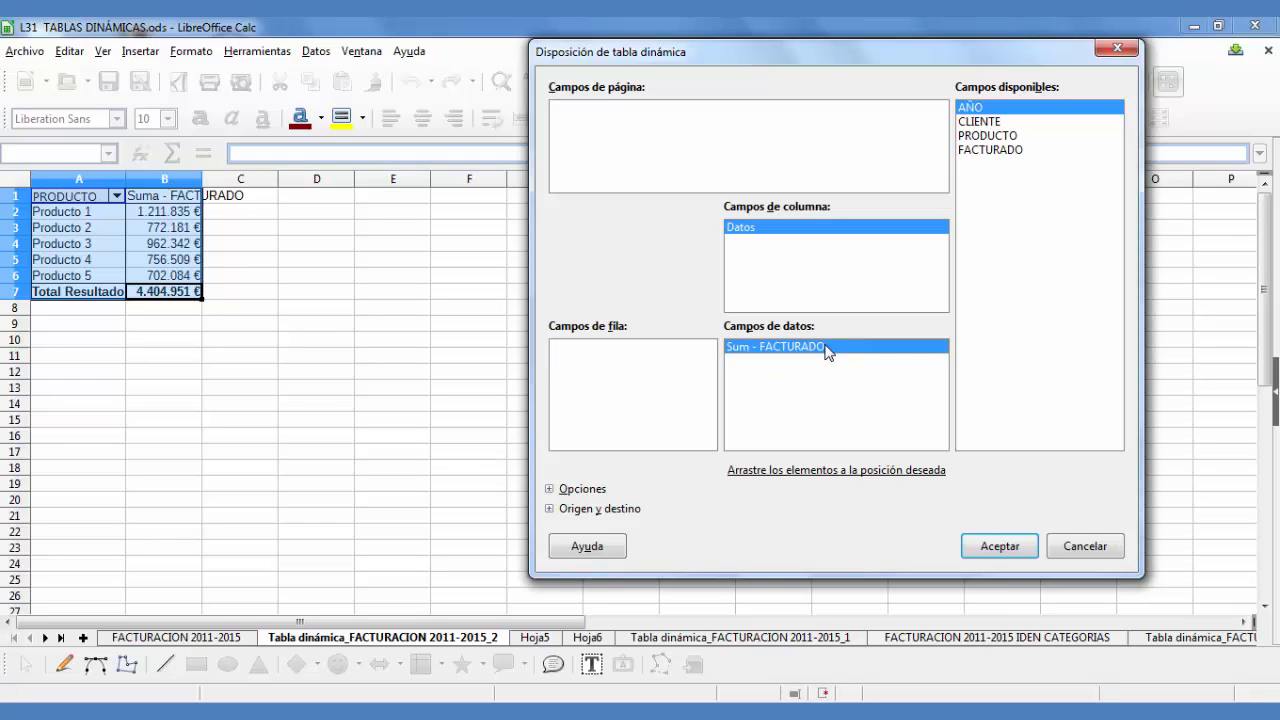
key(Delete)
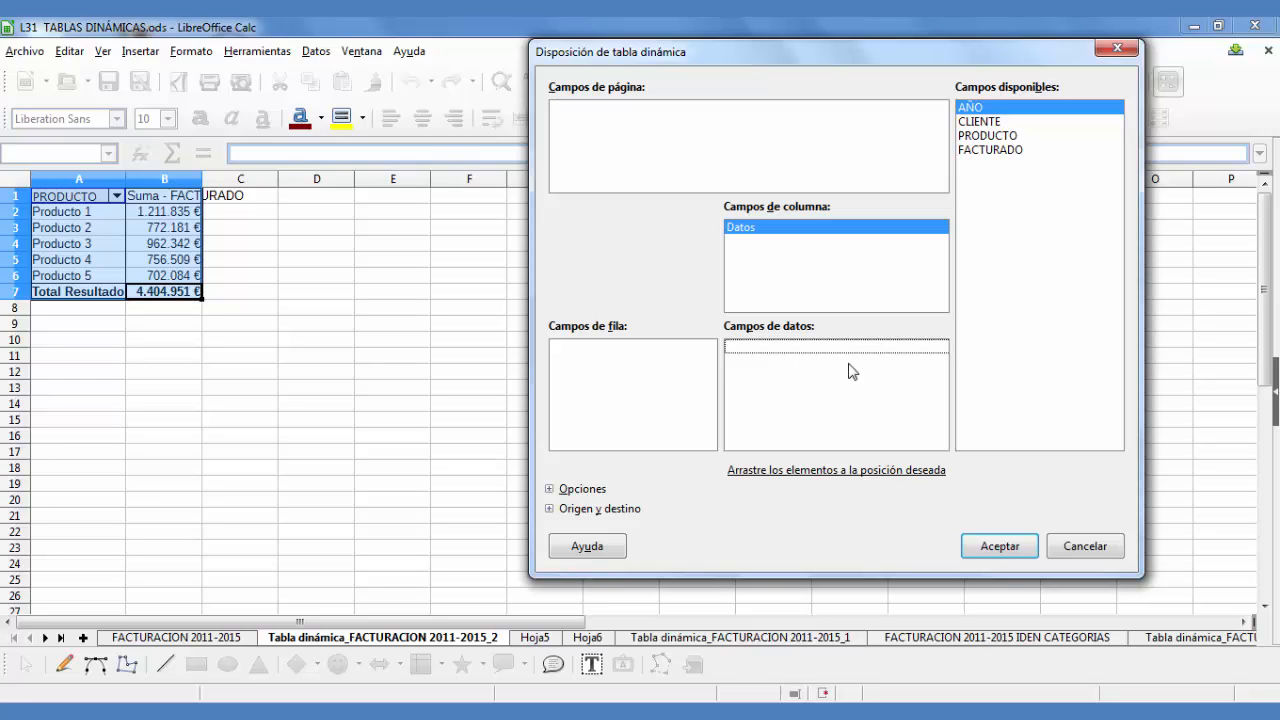
Lay out the pivot table with CLIENTE in rows, AÑO in columns and the sum of FACTURADO as data
drag(976, 122, 610, 377)
click(986, 152)
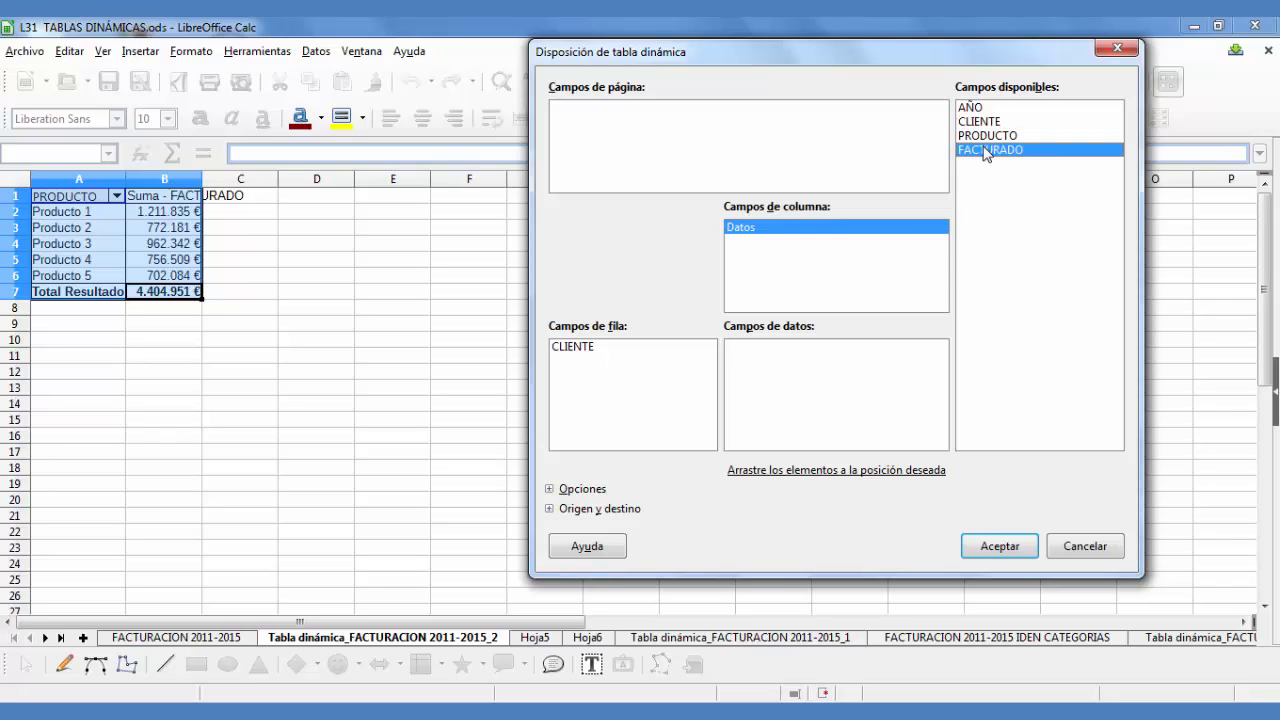
drag(986, 152, 794, 408)
drag(967, 112, 777, 281)
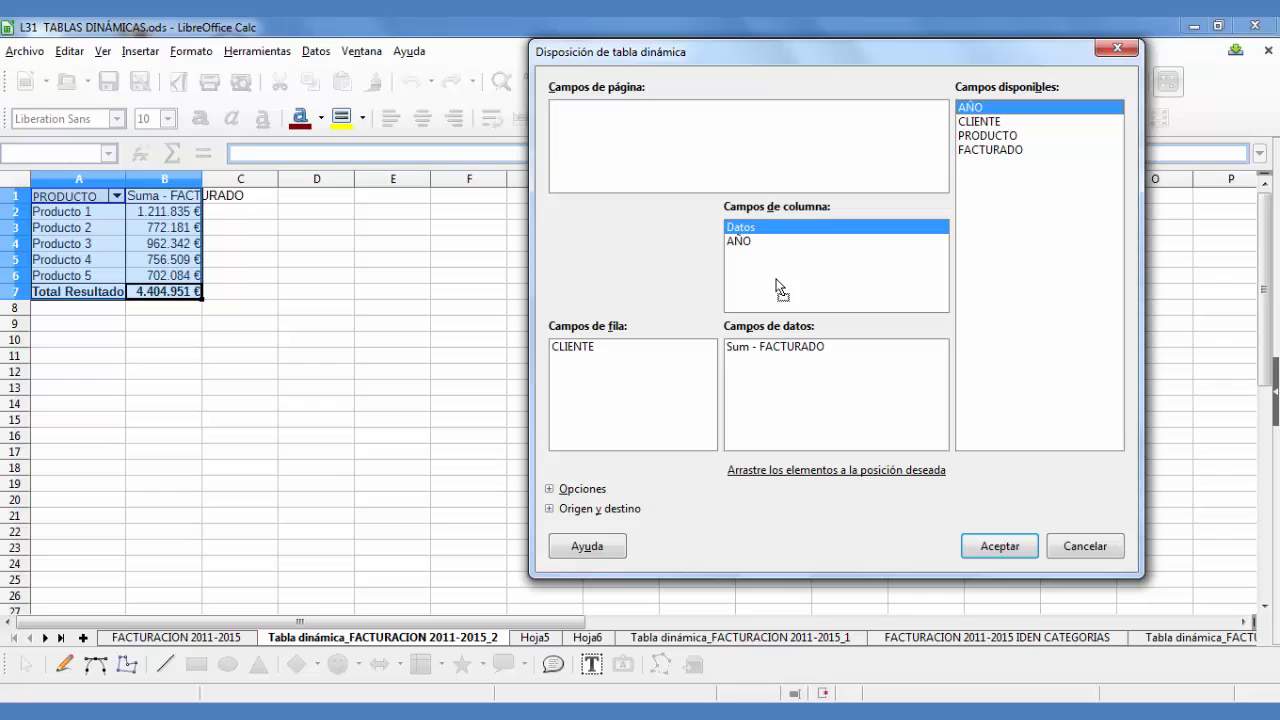
click(1000, 546)
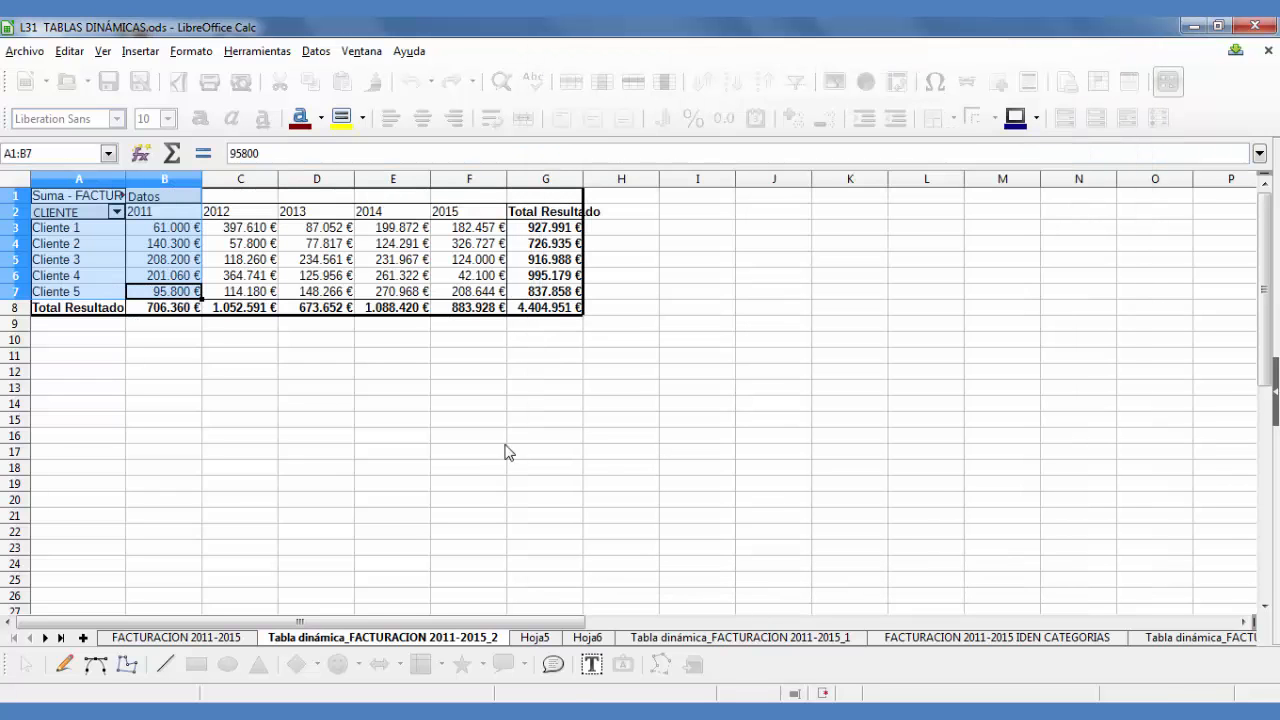
click(484, 445)
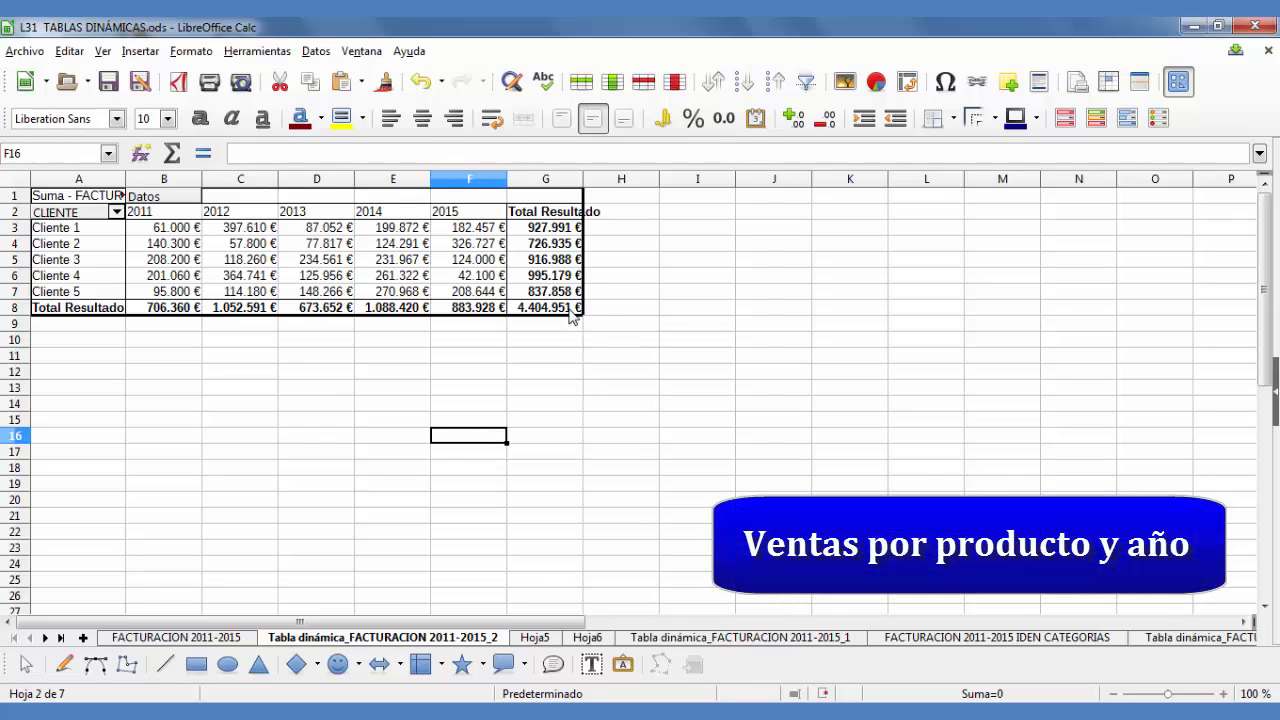
Replace the CLIENTE row field with PRODUCTO in the pivot table's layout to sum billing per product and year
drag(575, 318, 52, 205)
right_click(52, 207)
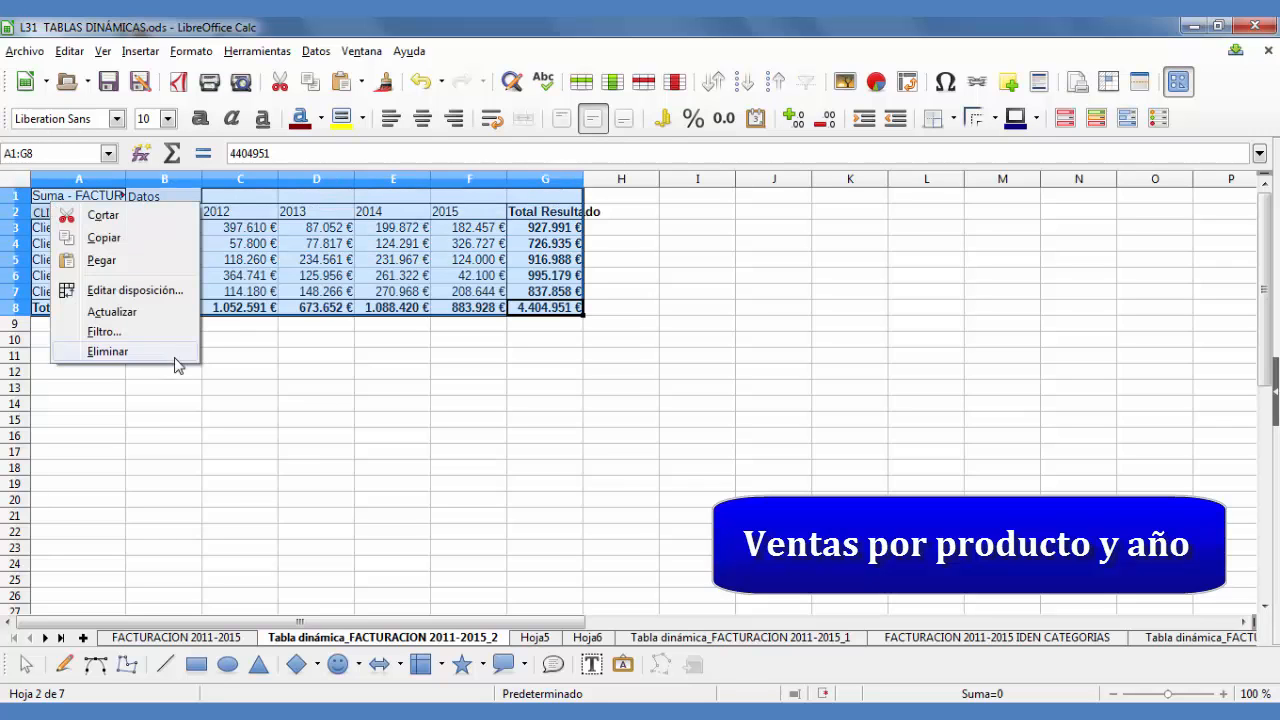
click(176, 292)
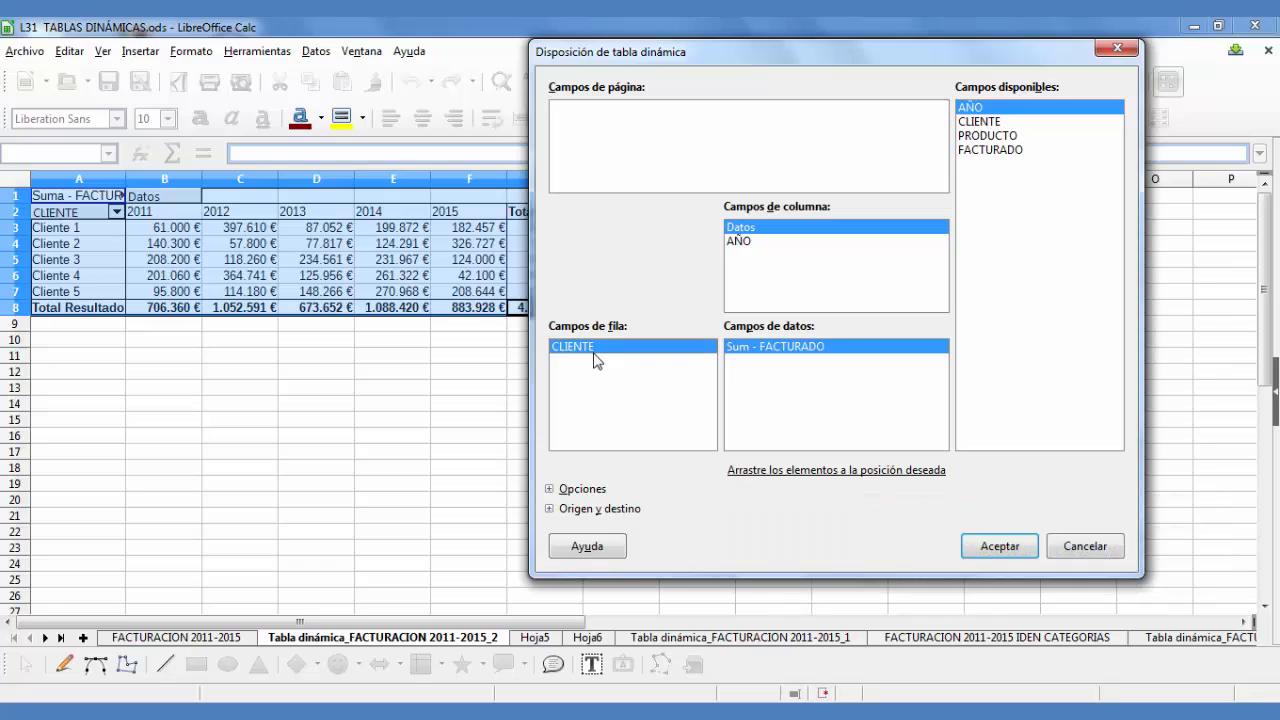
key(Delete)
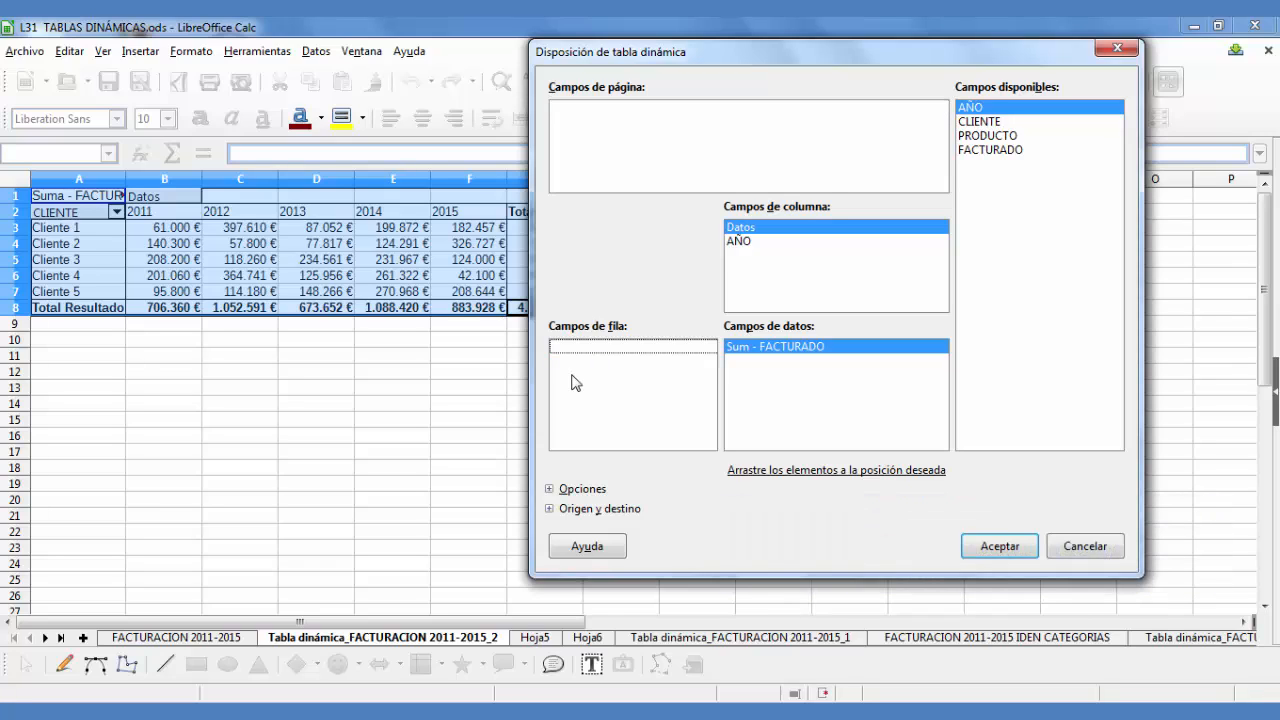
drag(1020, 138, 622, 366)
click(1000, 546)
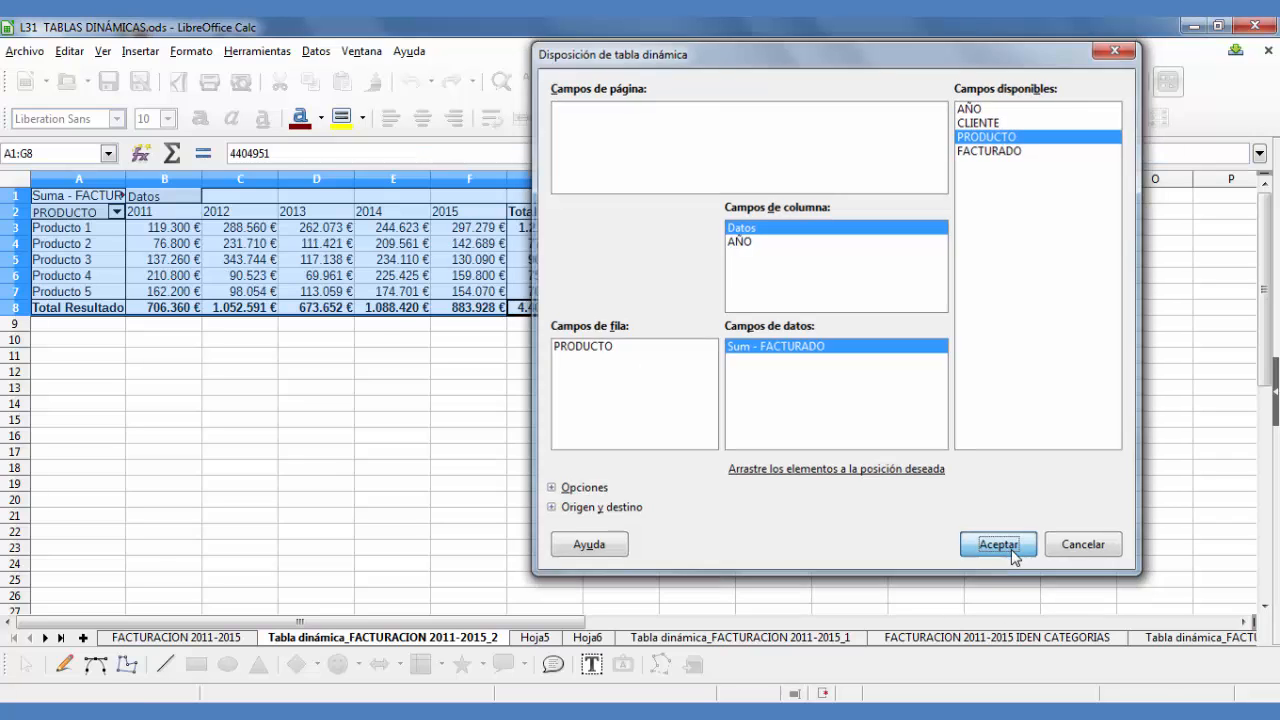
click(701, 282)
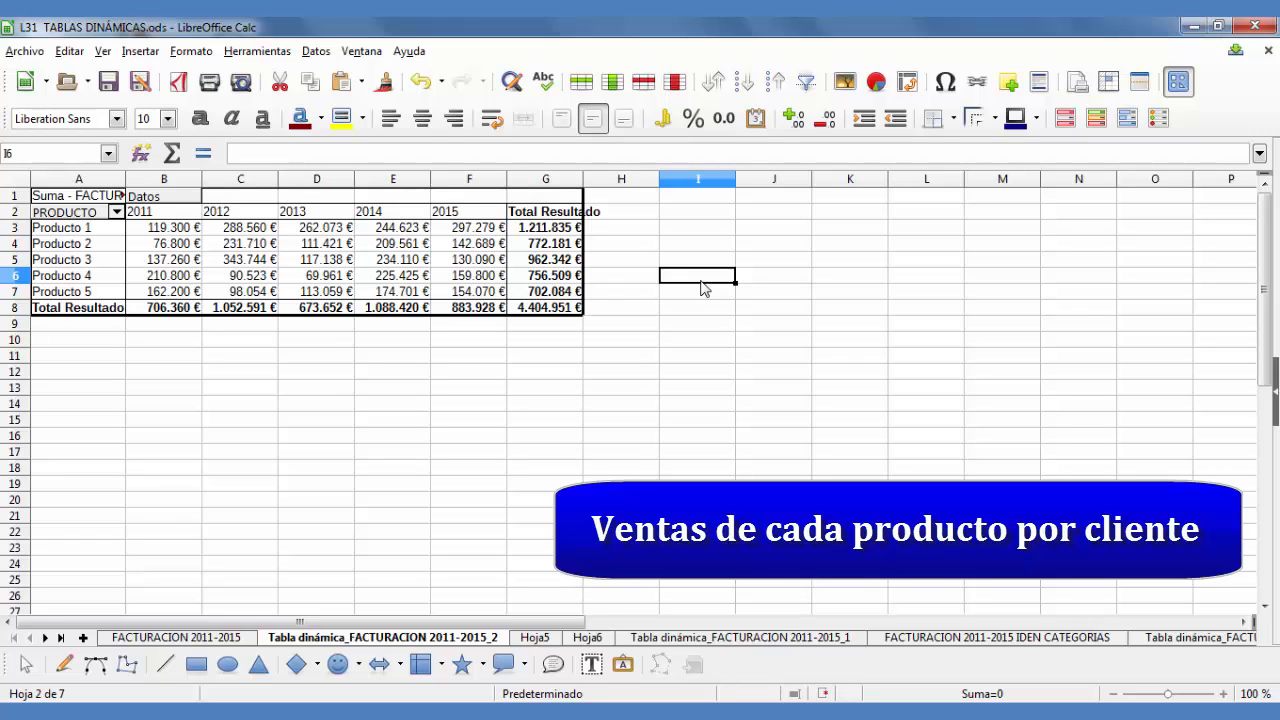
Edit the product-by-year pivot table's layout, removing PRODUCTO from the row fields and AÑO from the column fields
drag(545, 307, 62, 200)
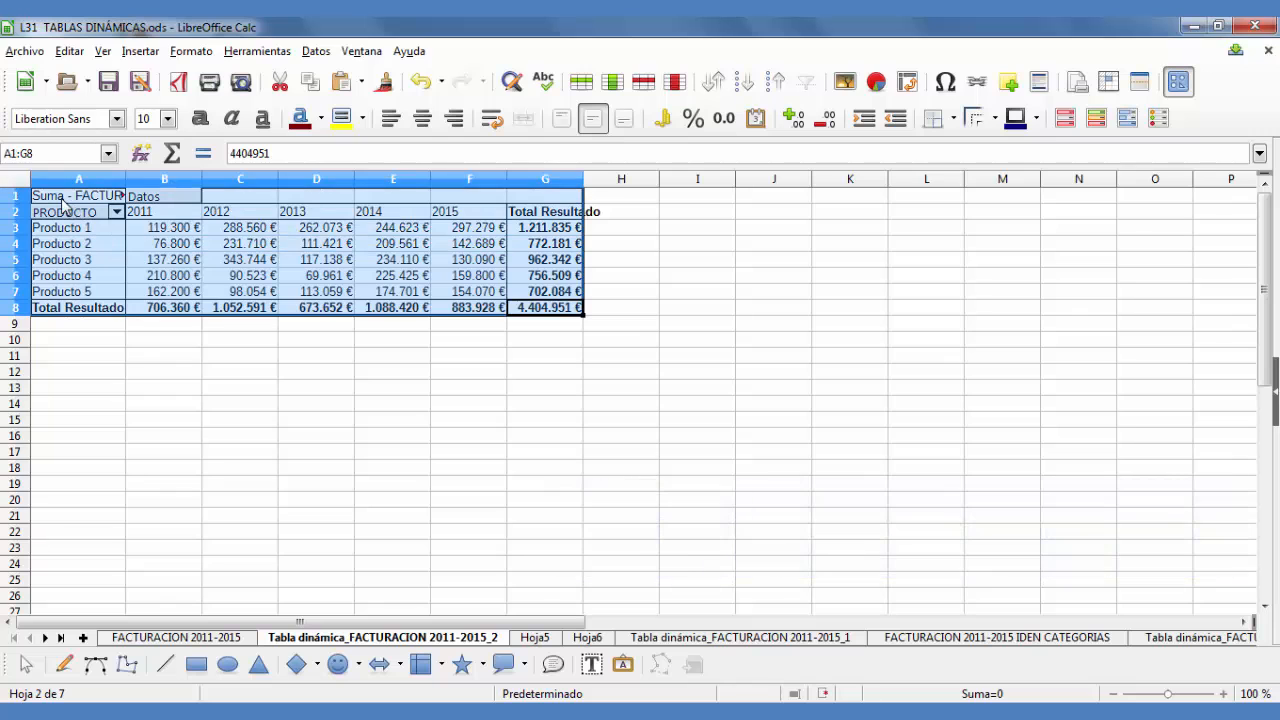
right_click(62, 203)
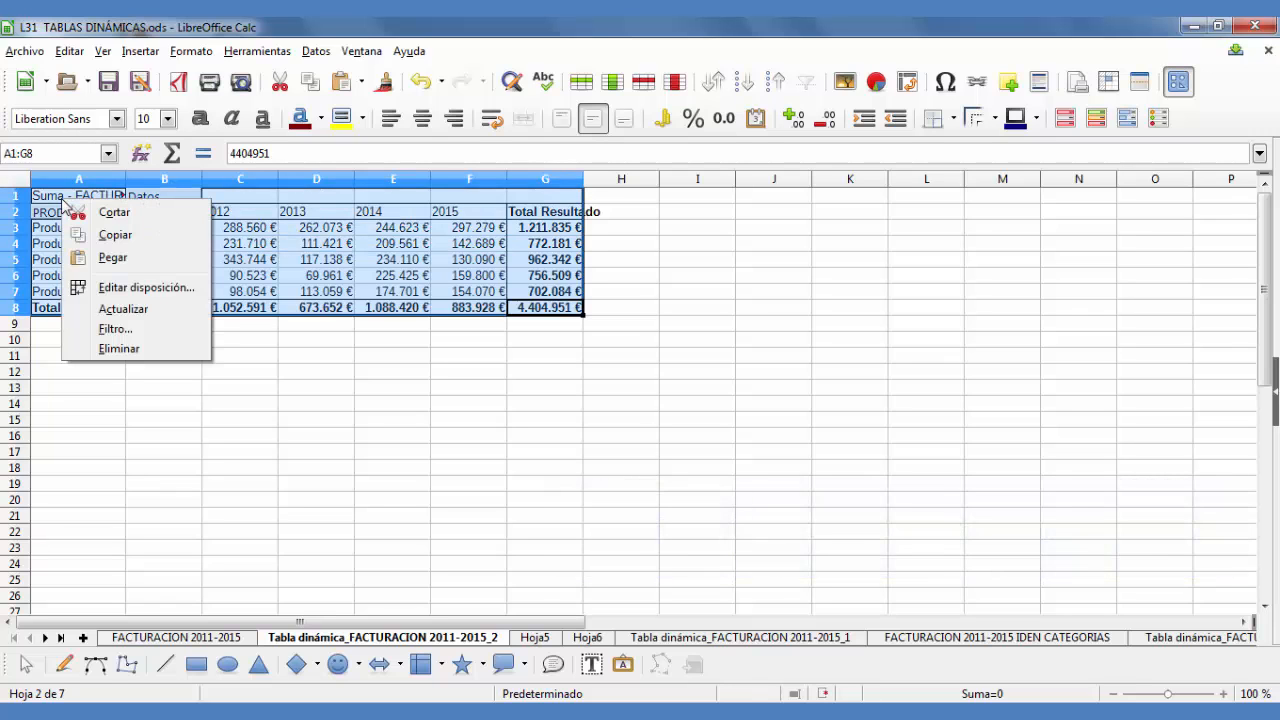
click(155, 290)
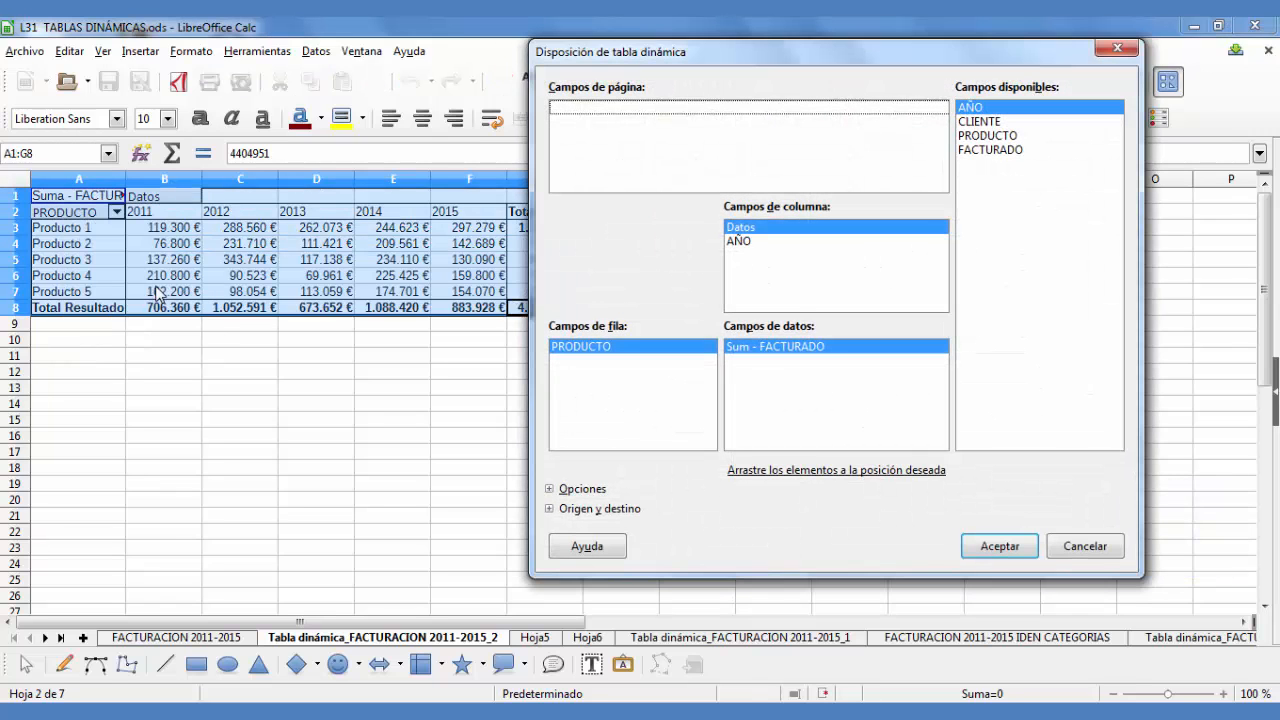
click(605, 350)
key(Delete)
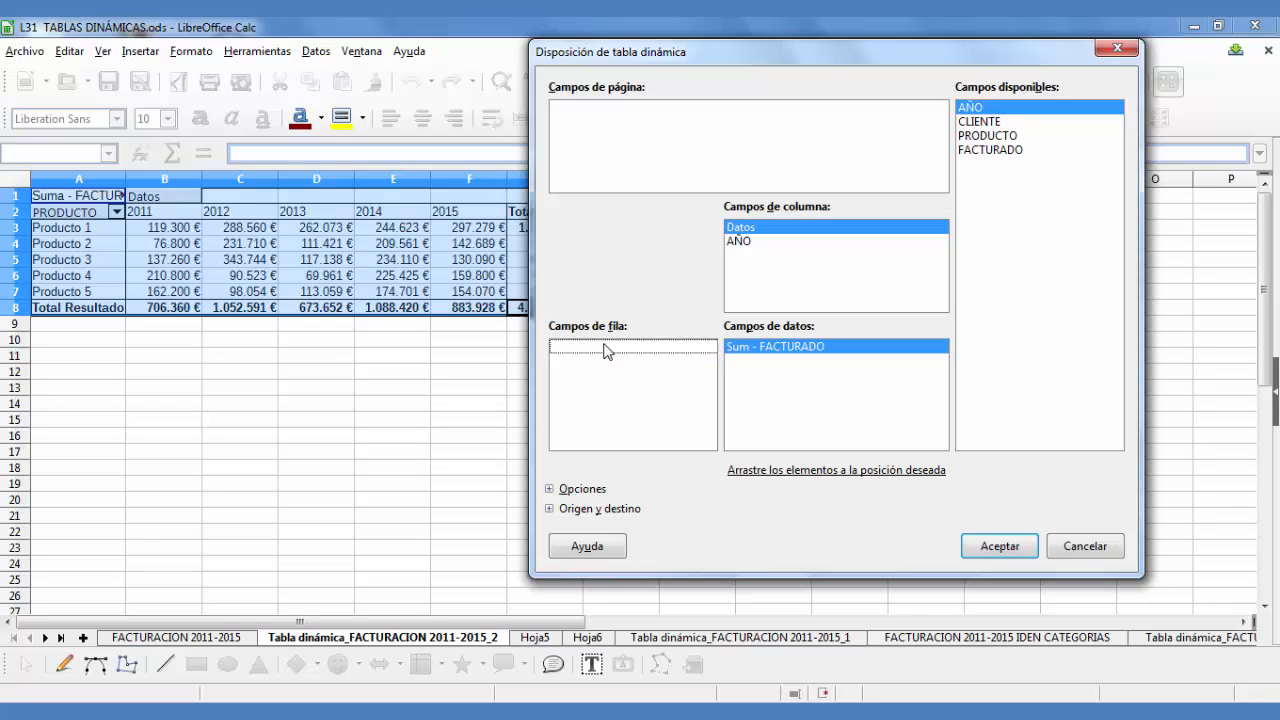
click(751, 243)
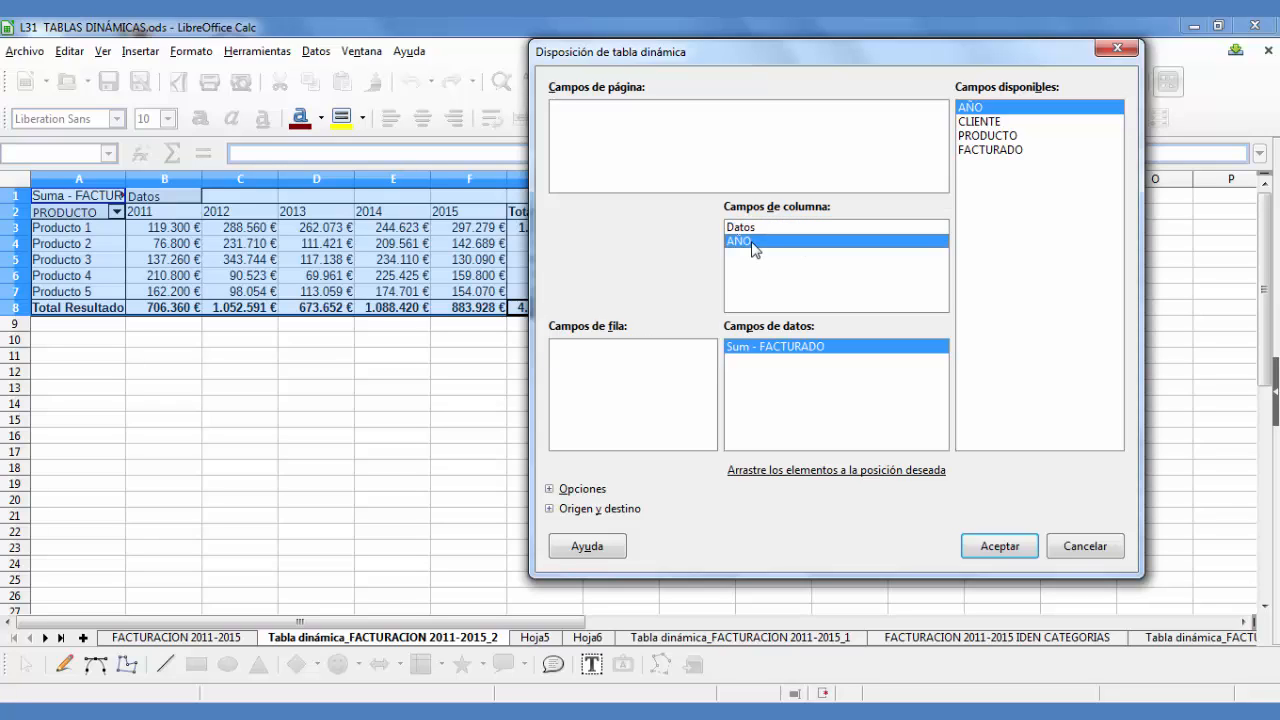
key(Delete)
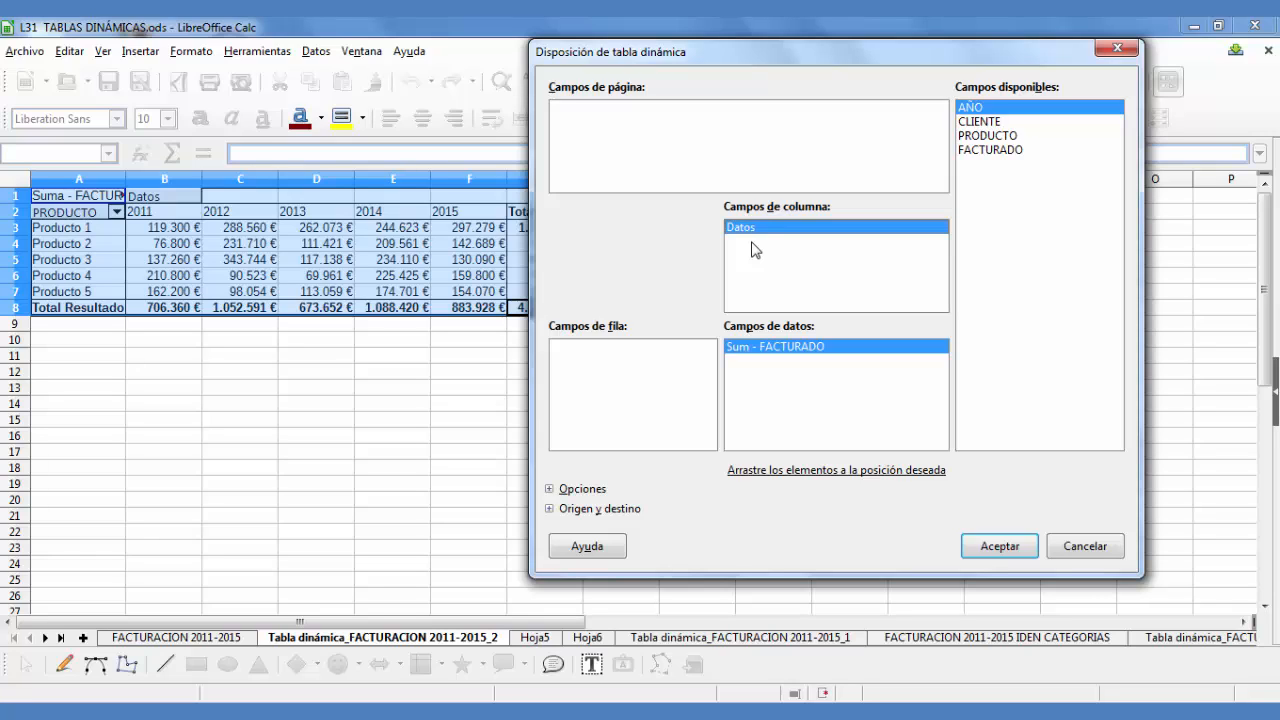
Add CLIENTE as row field and PRODUCTO as column field, and apply the layout to show each product's billing per client
click(982, 128)
drag(982, 130, 602, 356)
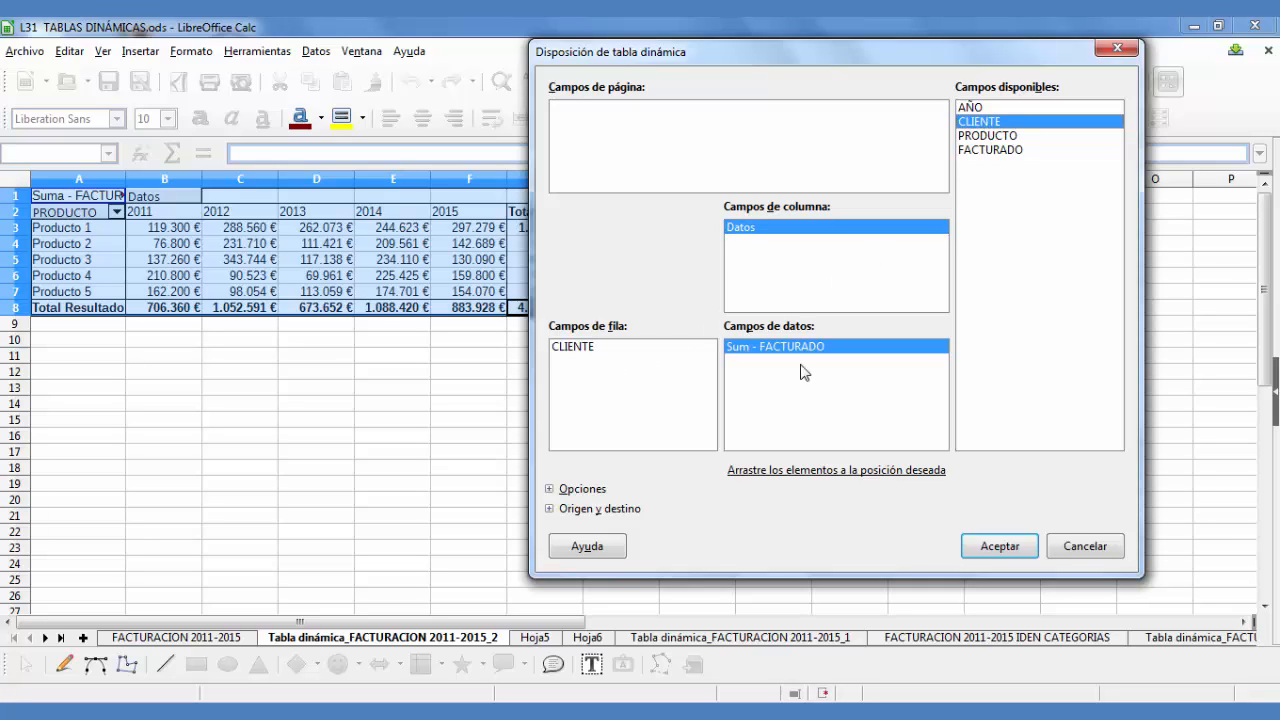
drag(966, 138, 757, 270)
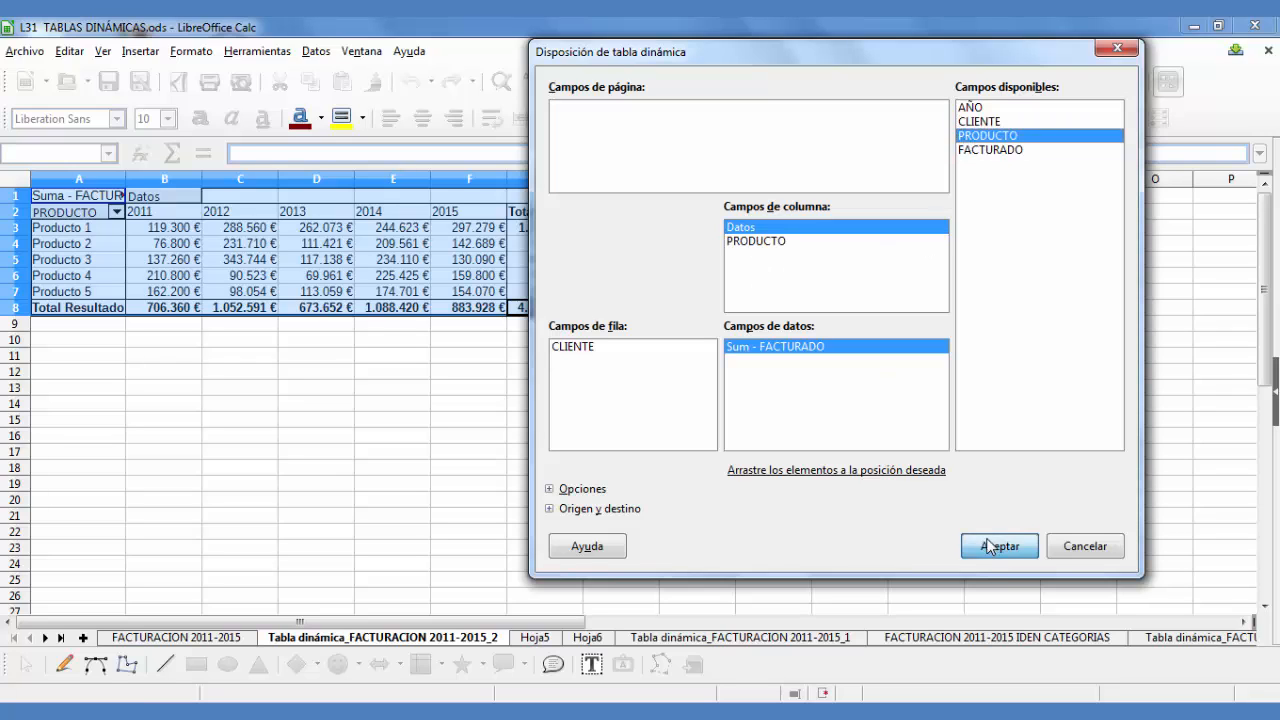
click(995, 546)
click(773, 230)
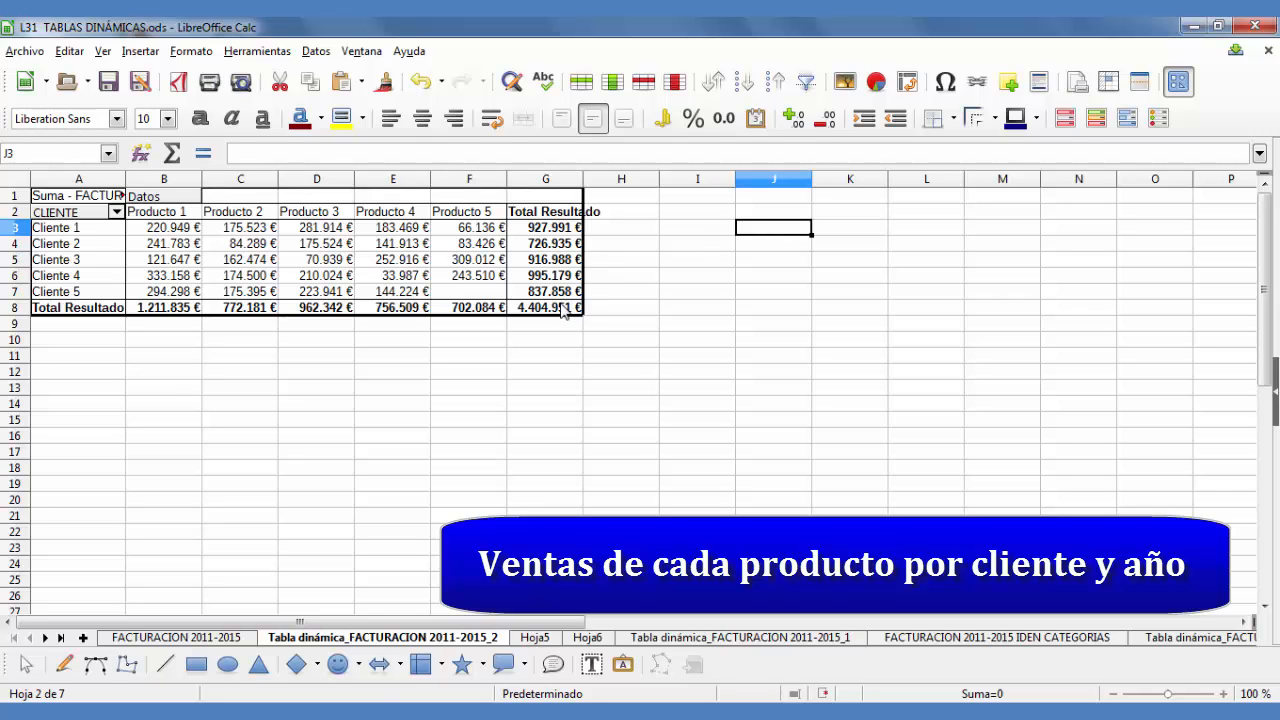
Add AÑO as a page field in the client-by-product pivot table's layout and apply it
drag(566, 307, 76, 199)
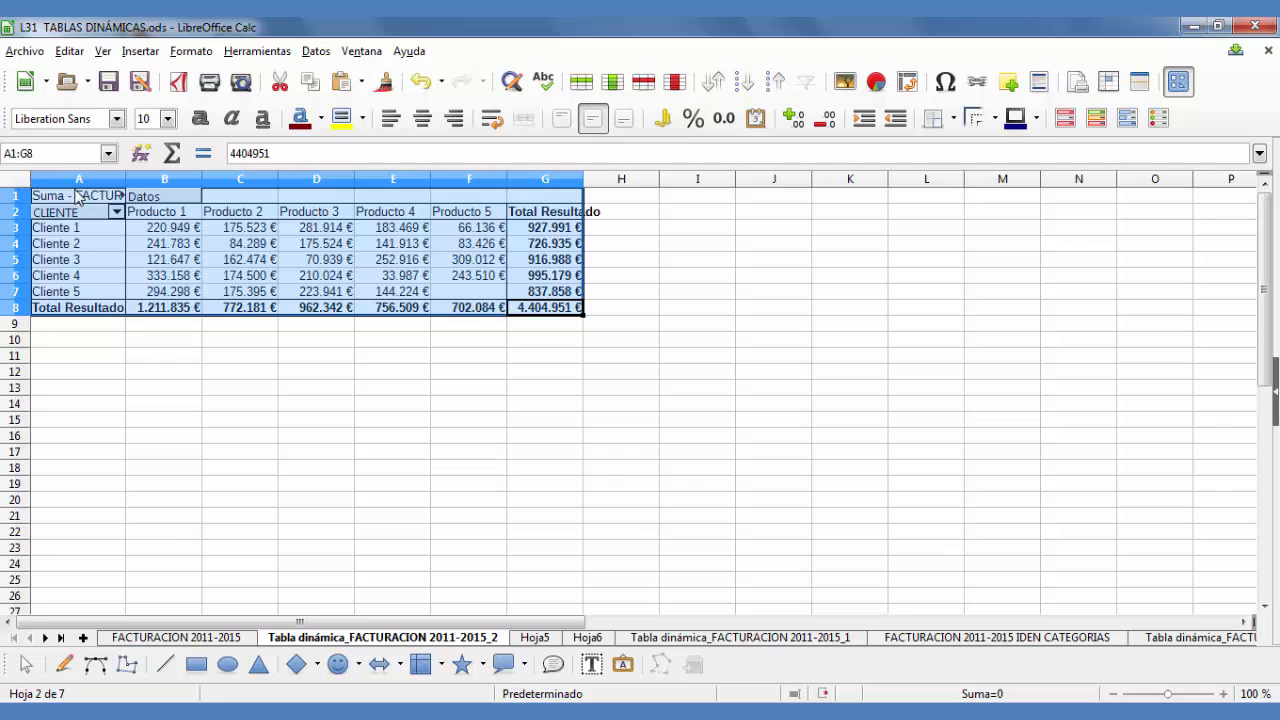
right_click(72, 202)
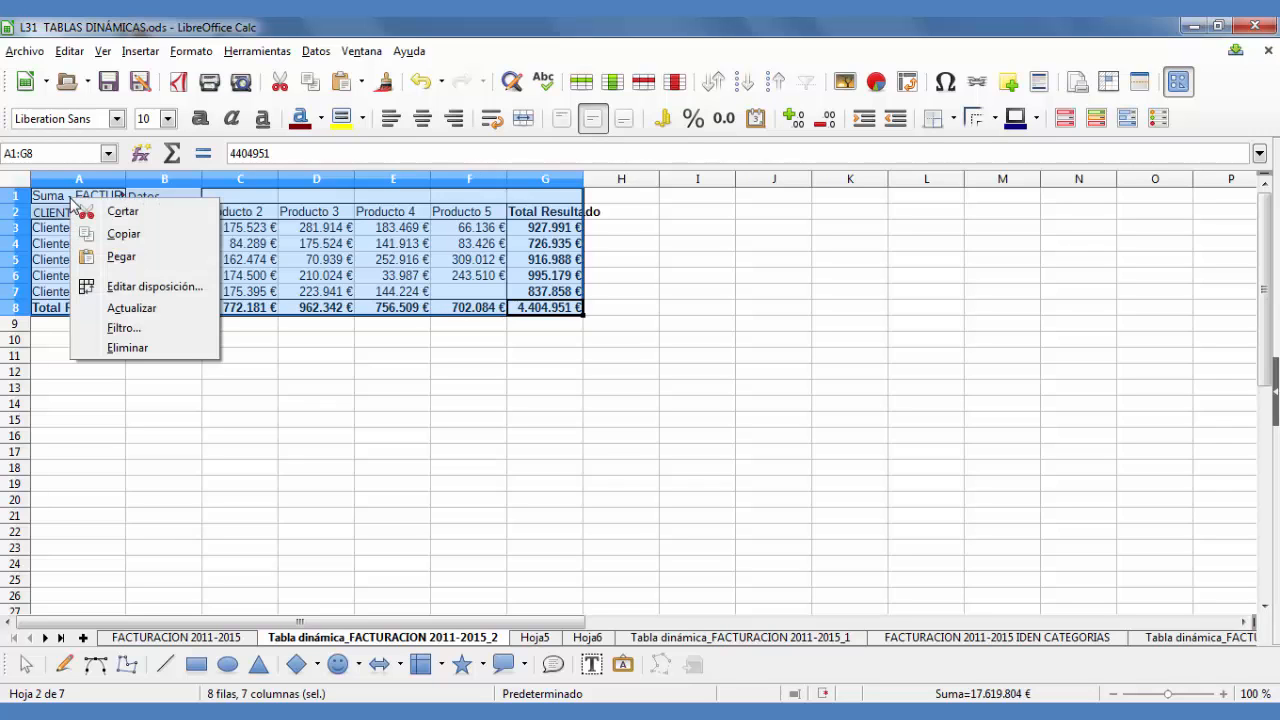
click(203, 289)
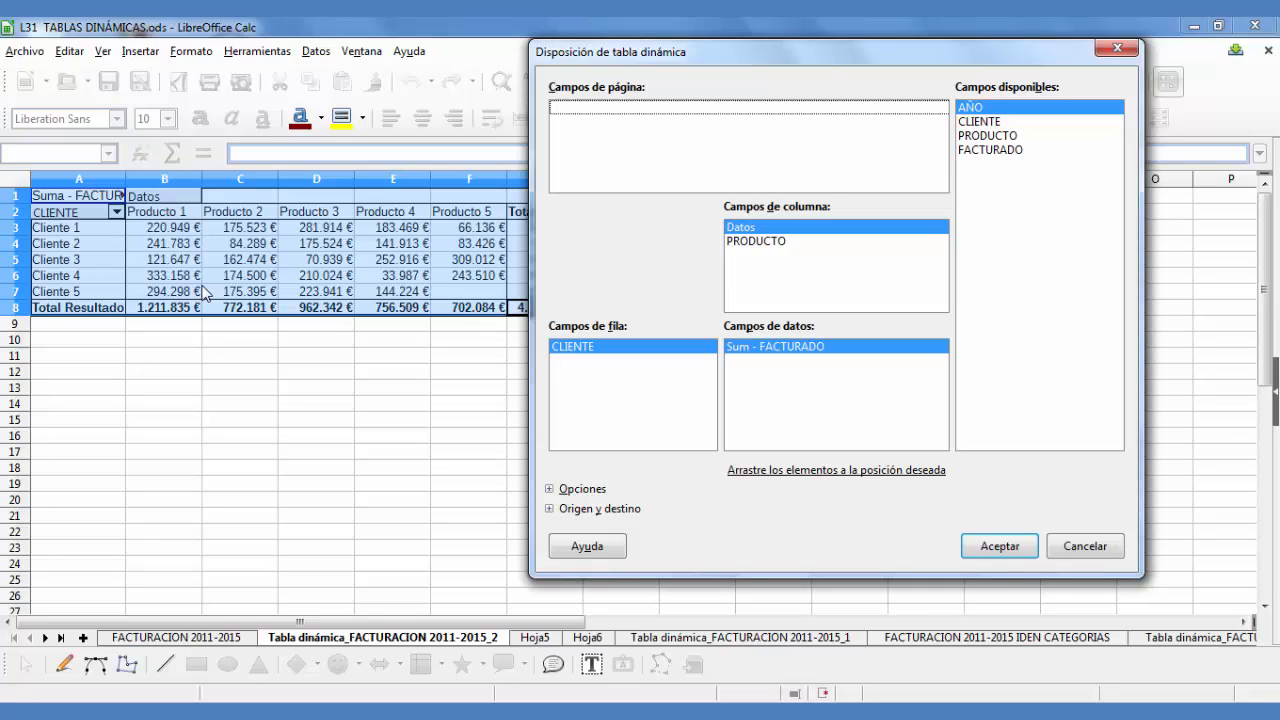
drag(970, 108, 563, 125)
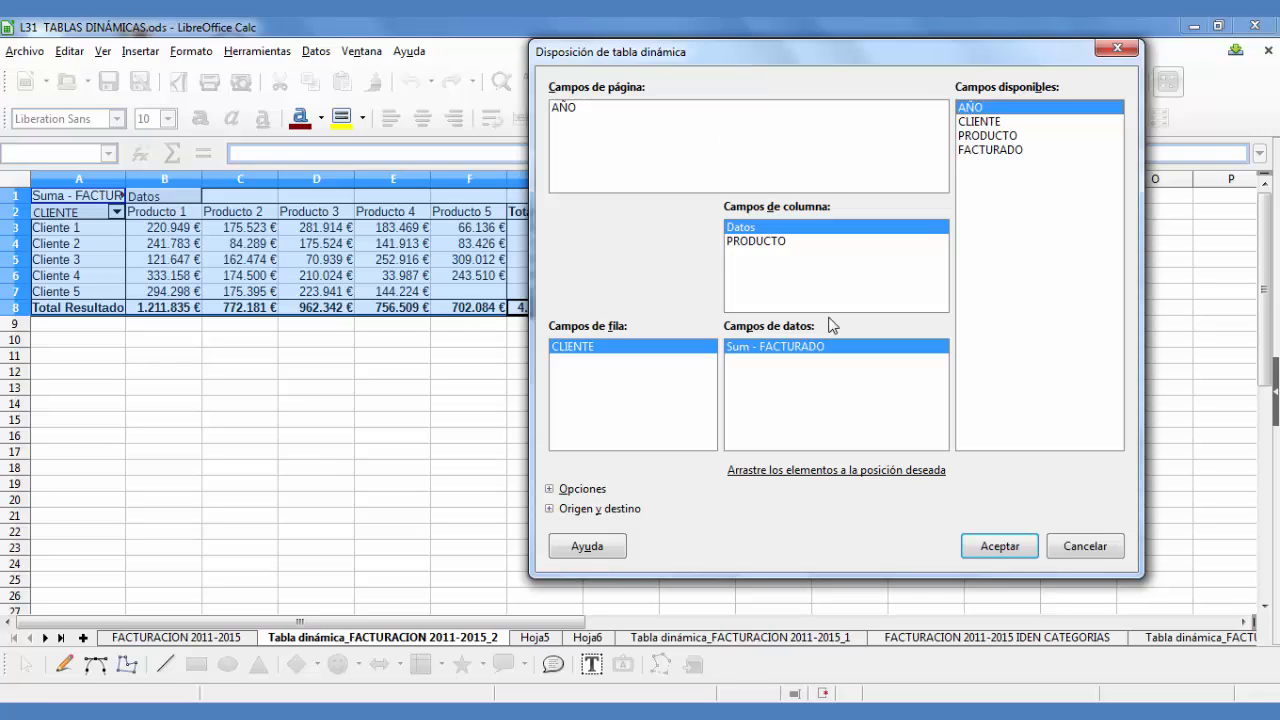
click(1012, 550)
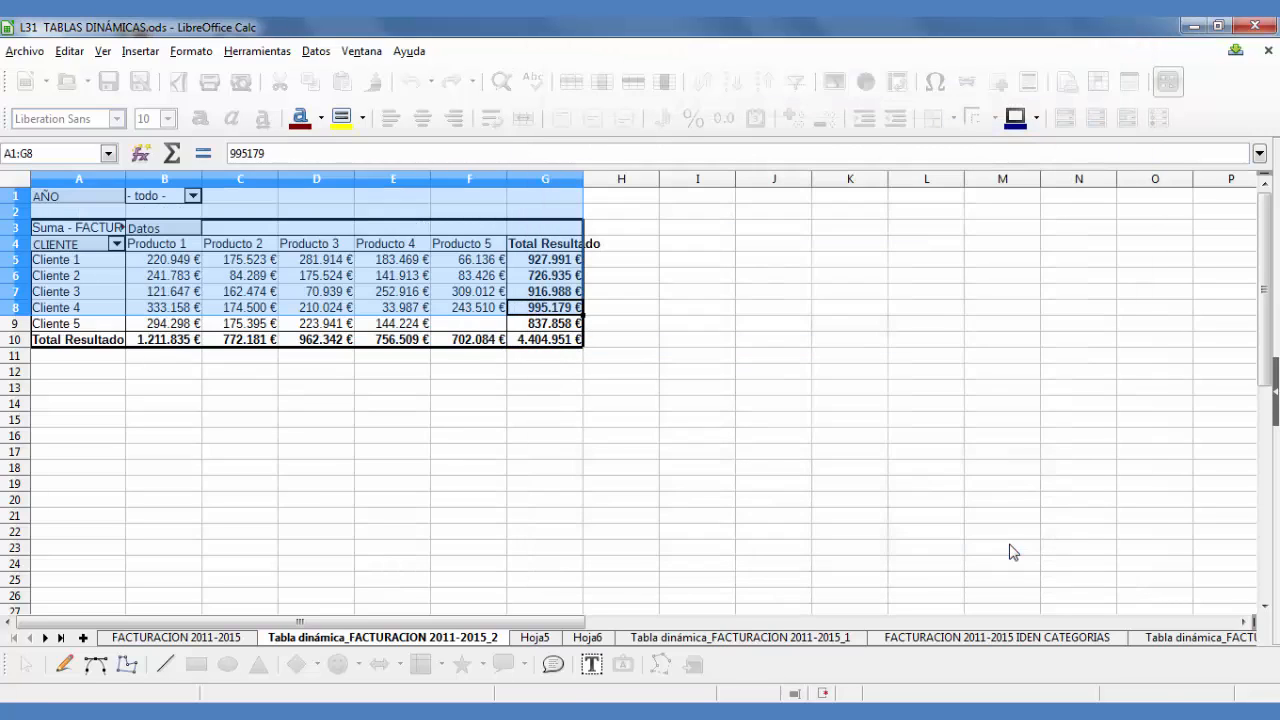
click(540, 405)
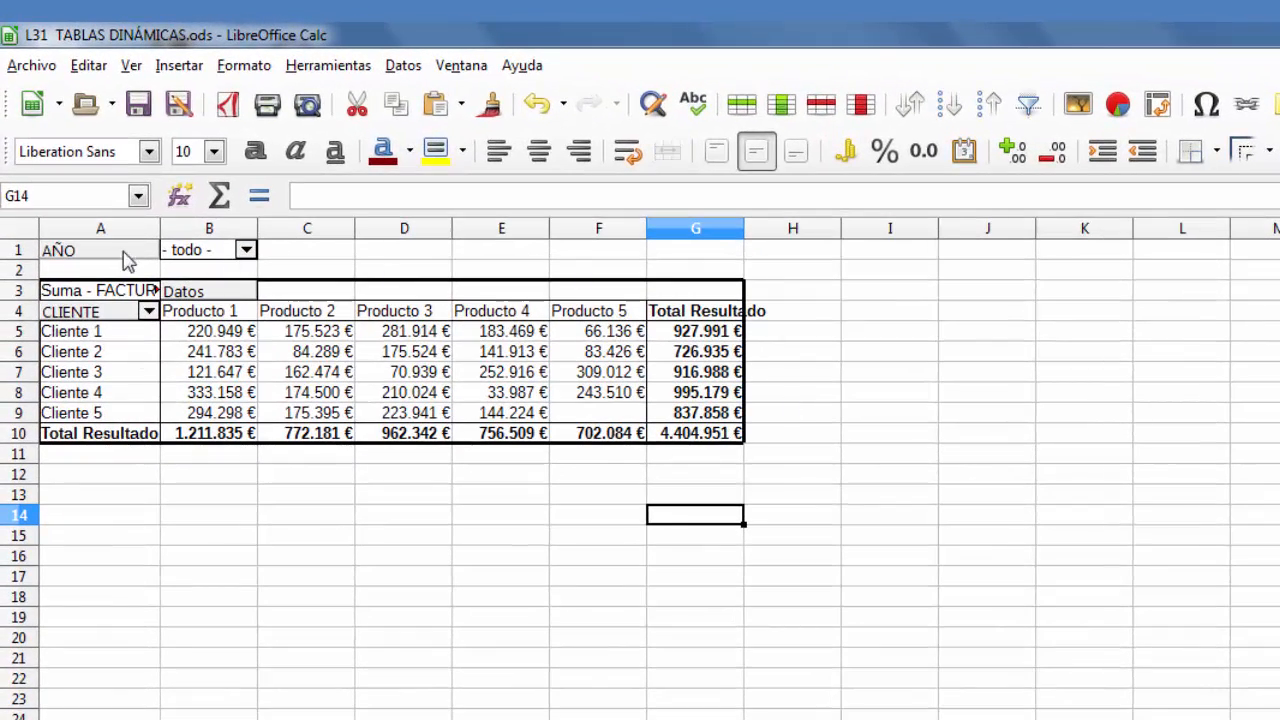
Filter the pivot table's AÑO page field to include only 2014 and check that year's overall billing total
click(246, 251)
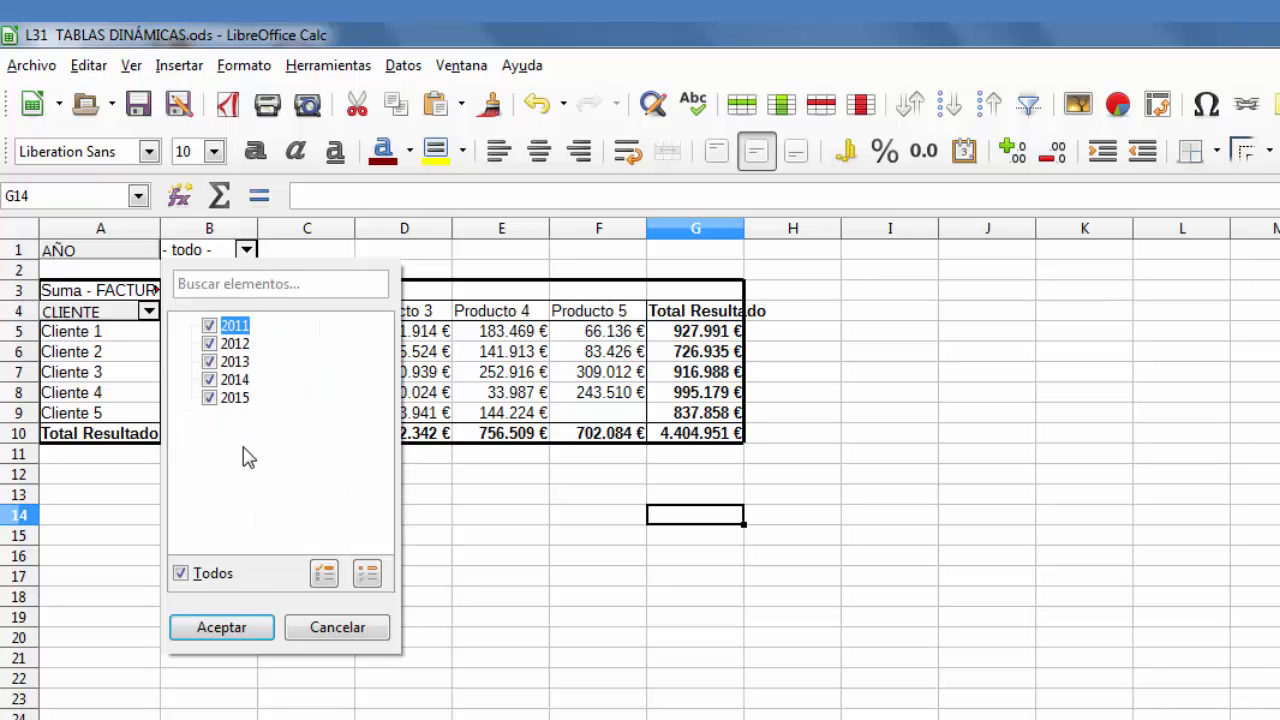
click(210, 397)
click(210, 361)
click(210, 343)
click(210, 325)
click(258, 640)
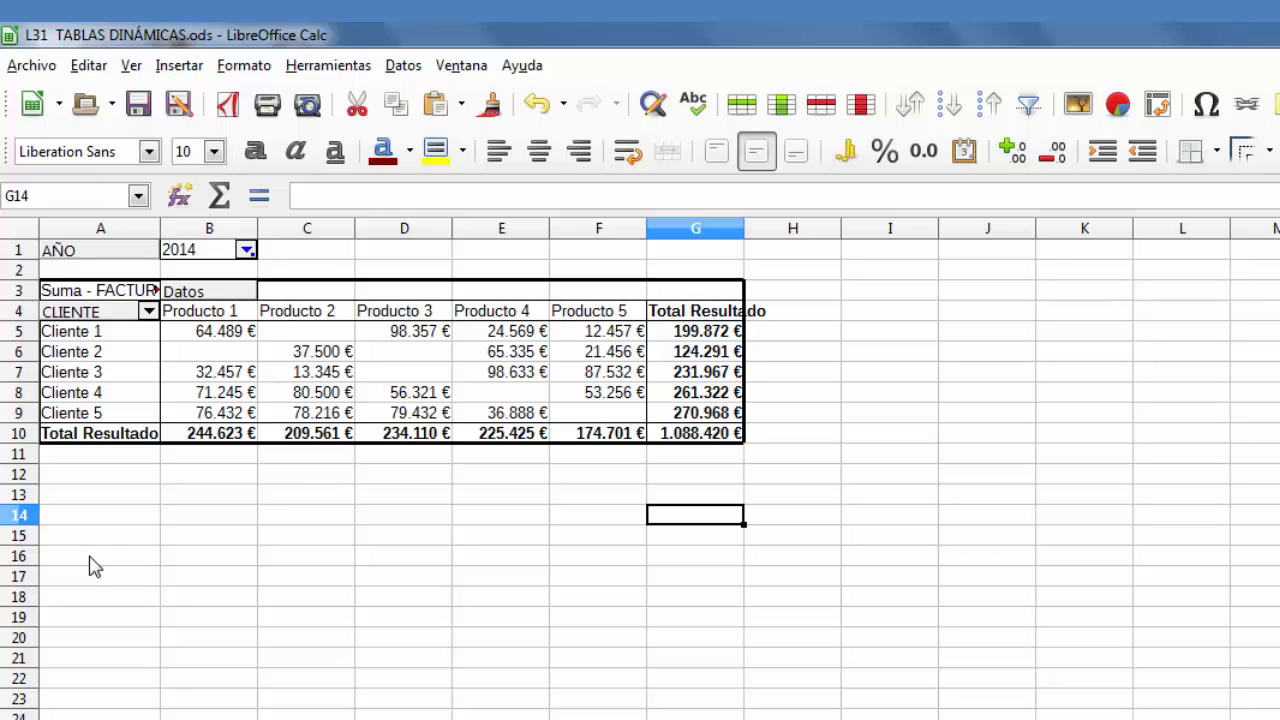
click(712, 436)
Reset the AÑO page filter so the pivot table includes all years
click(247, 250)
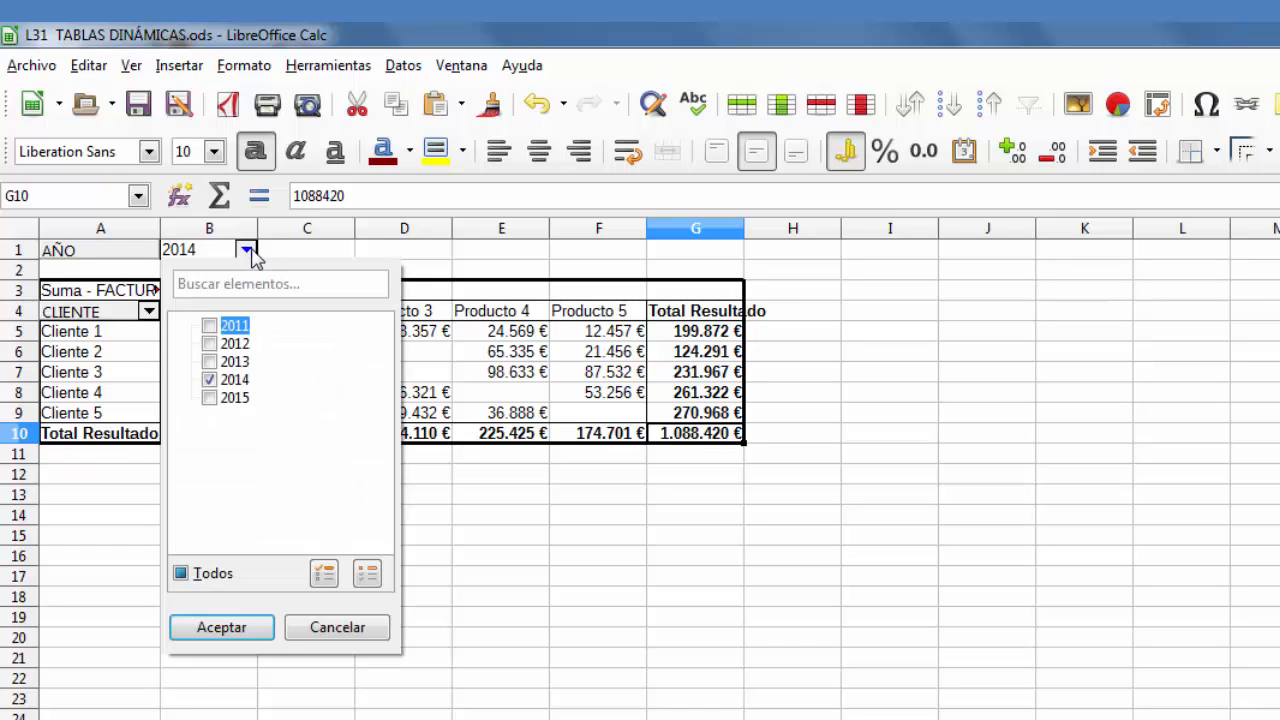
click(181, 578)
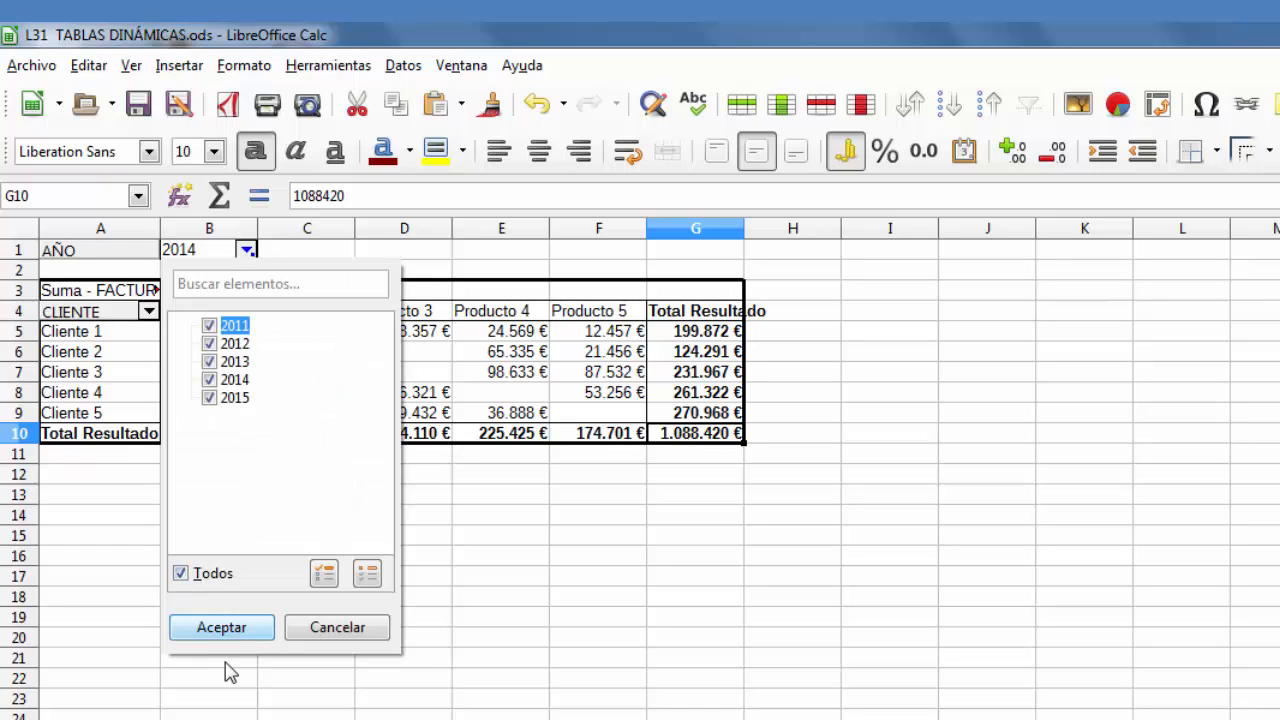
click(208, 630)
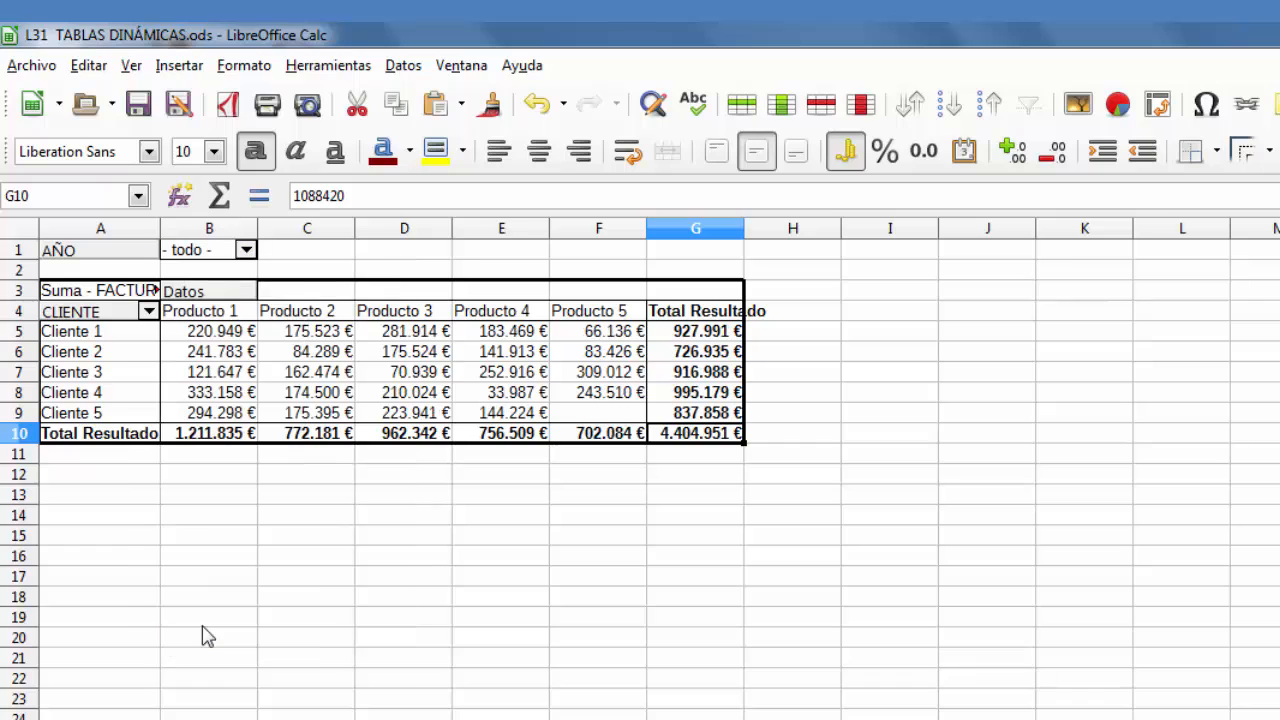
click(237, 578)
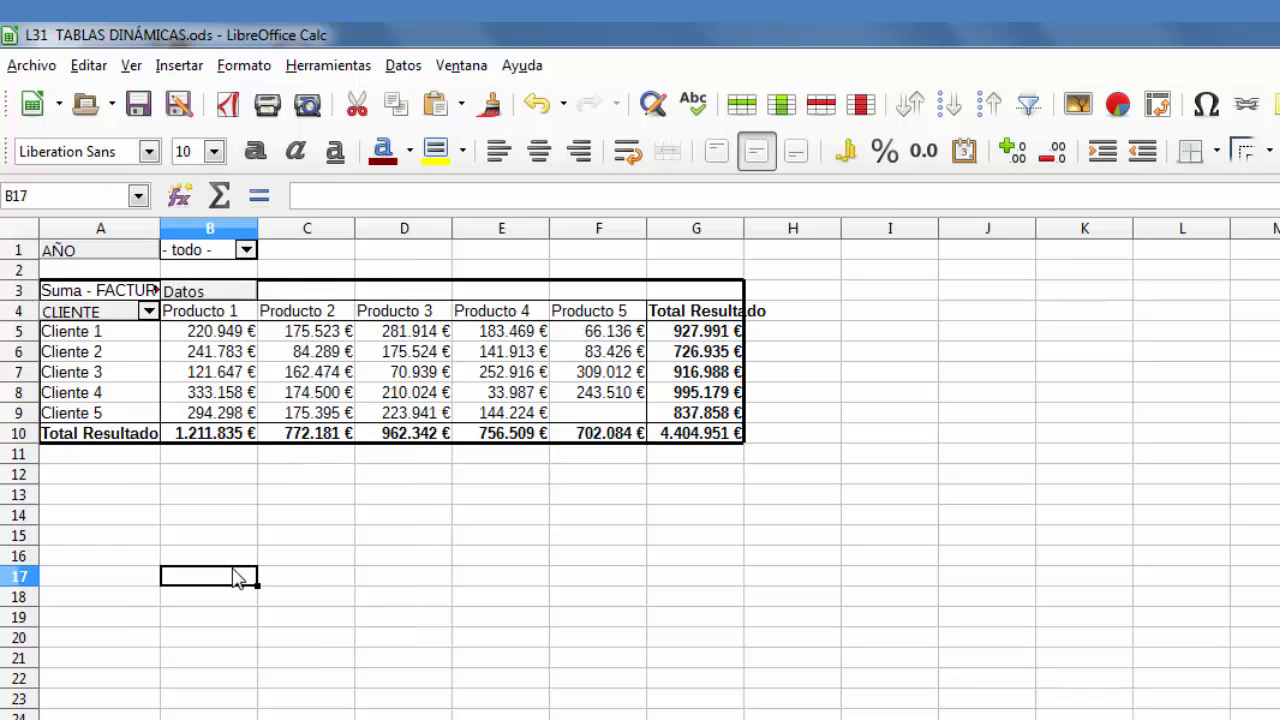
Move AÑO from the page fields to the row fields below CLIENTE and apply the layout to break down each client's product billing by year
drag(711, 440, 72, 298)
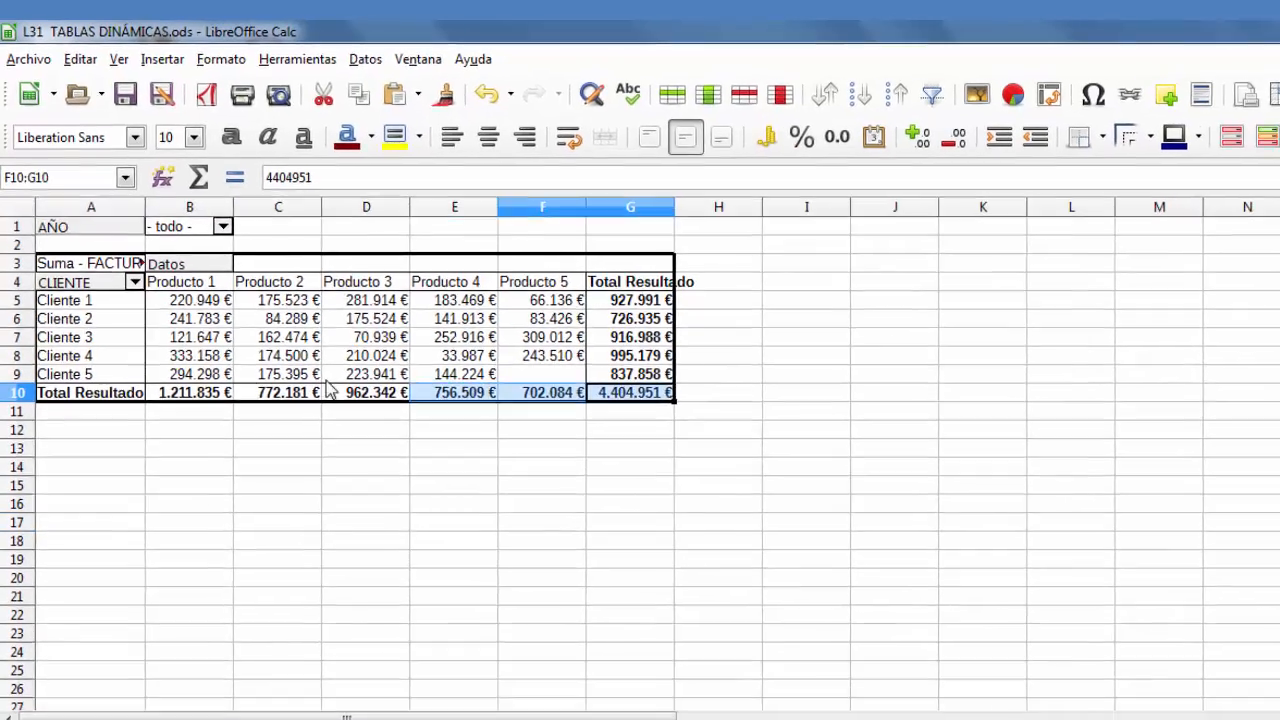
drag(58, 234, 49, 203)
right_click(47, 196)
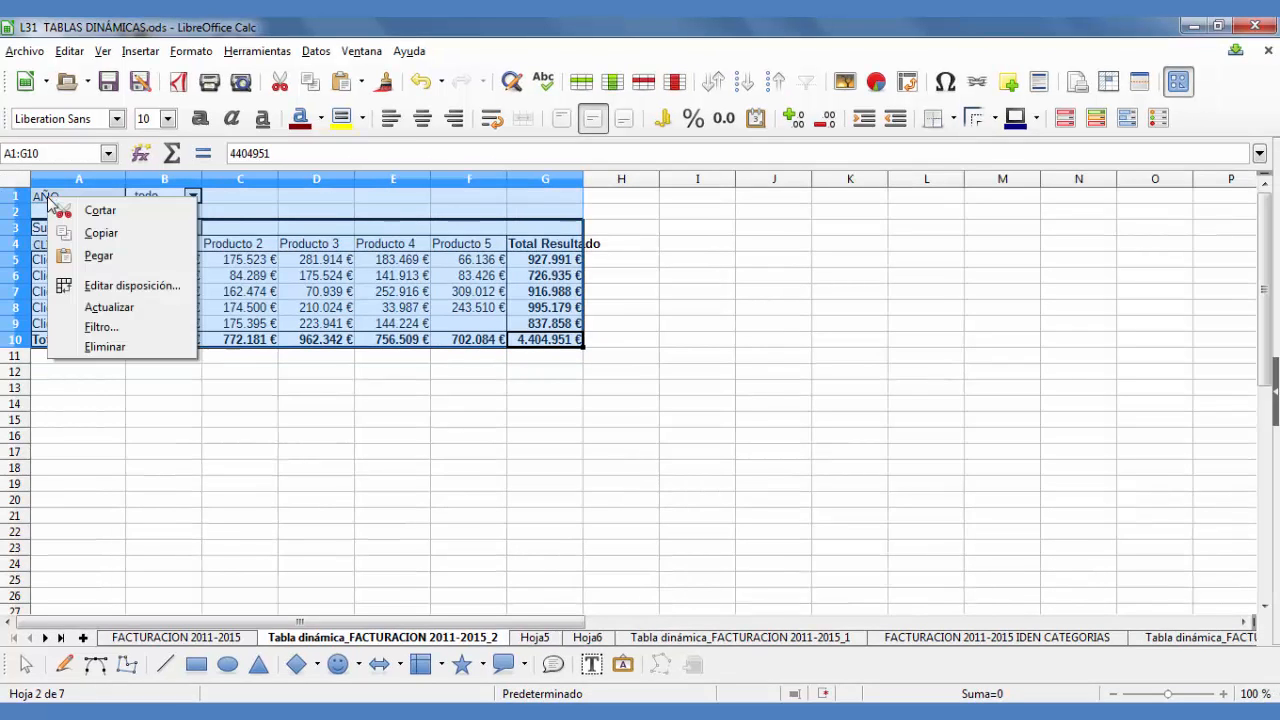
click(150, 287)
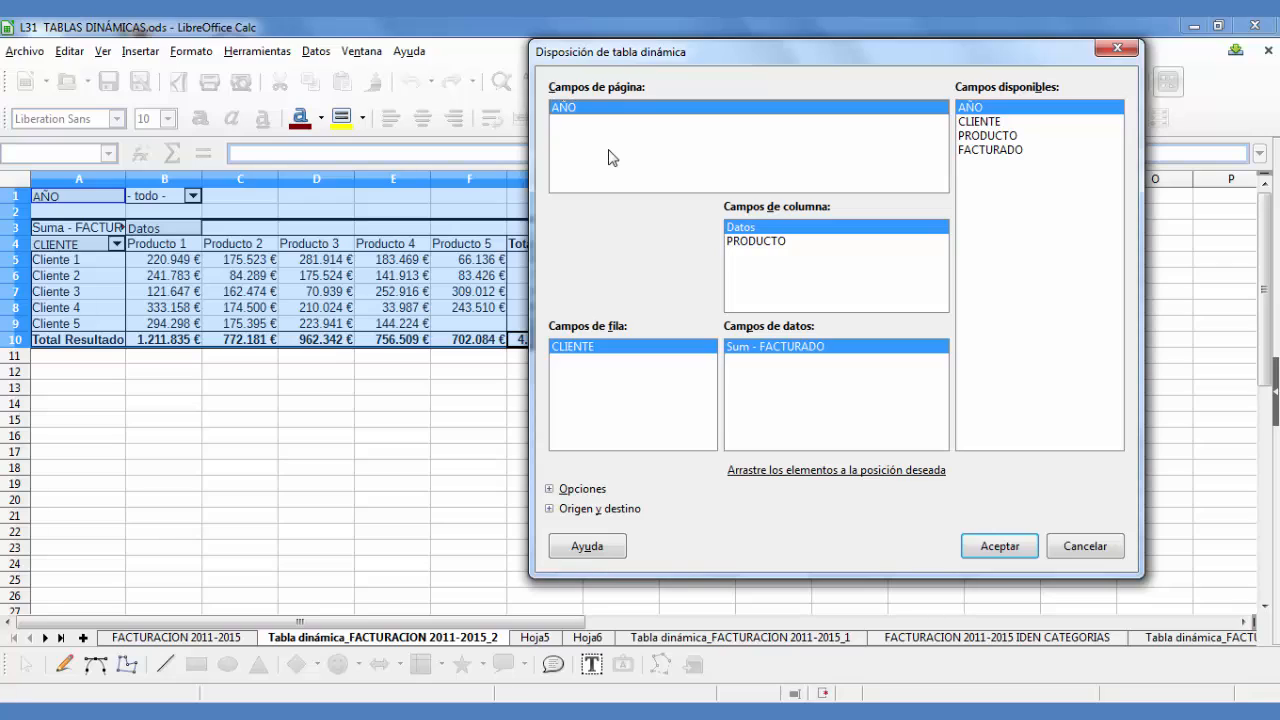
mouse_move(577, 116)
mouse_down()
mouse_move(588, 339)
mouse_move(576, 388)
mouse_up()
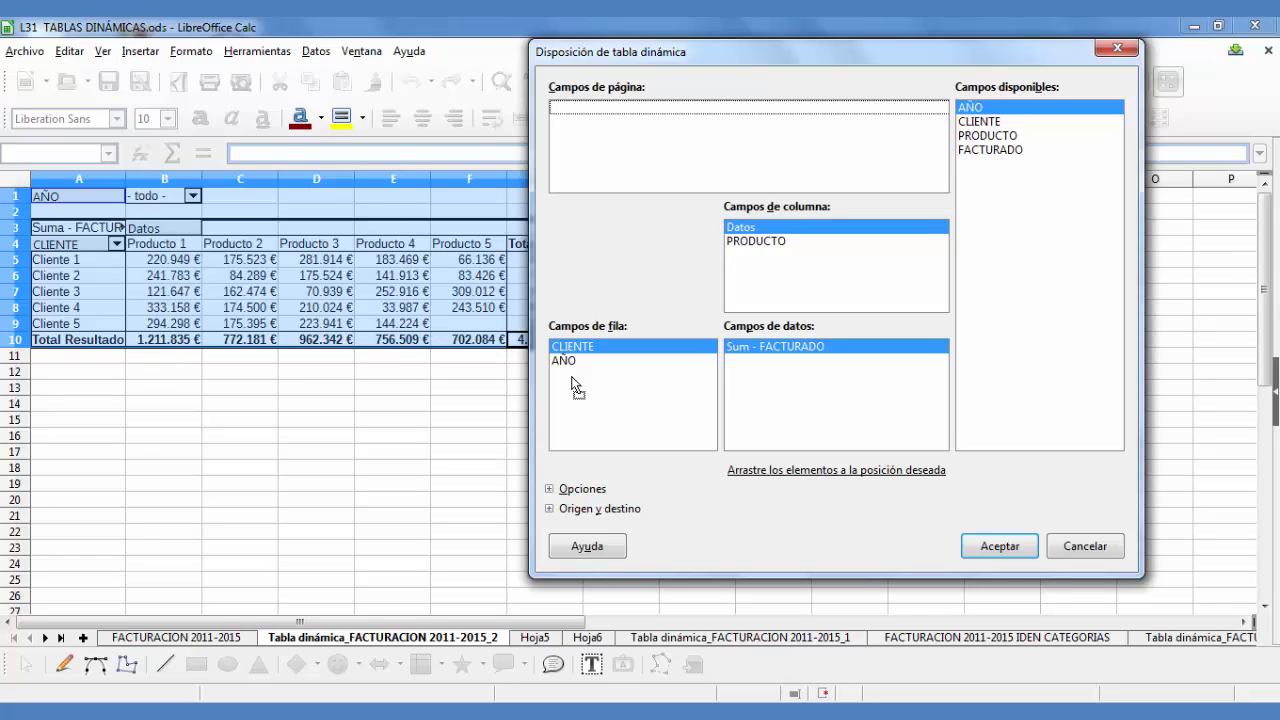
click(997, 558)
click(864, 357)
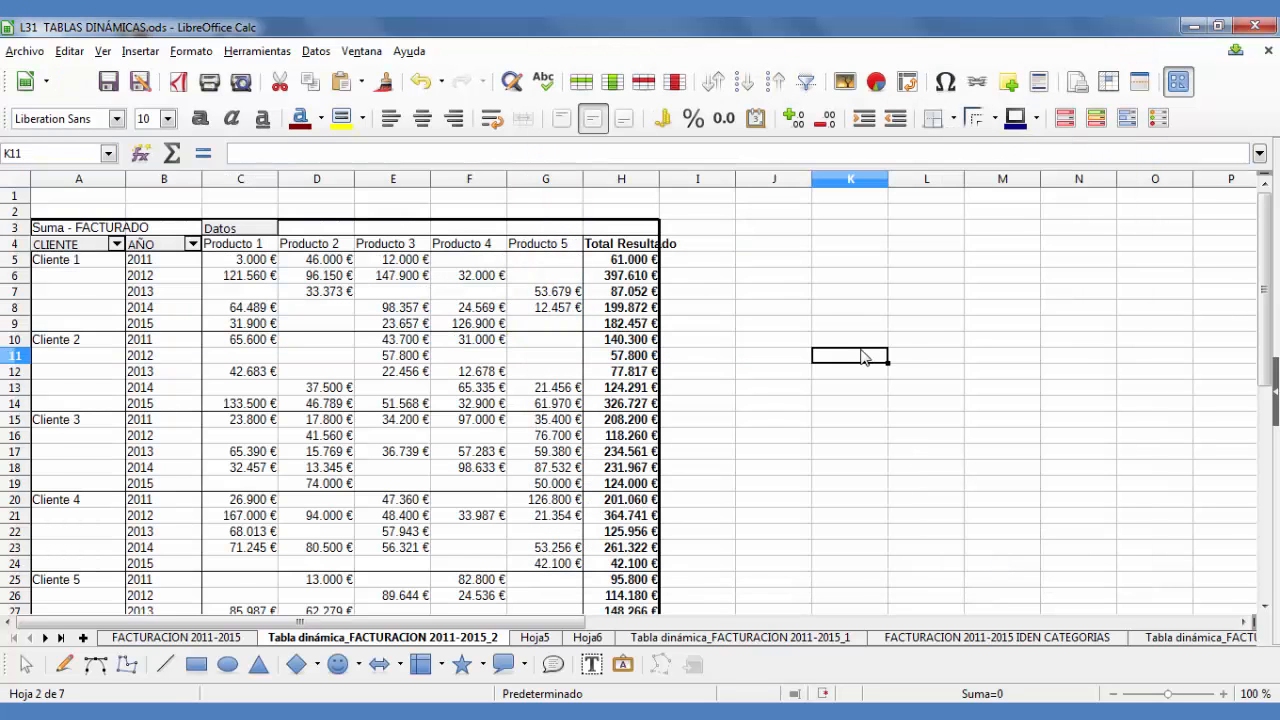
scroll(864, 357, down, 1)
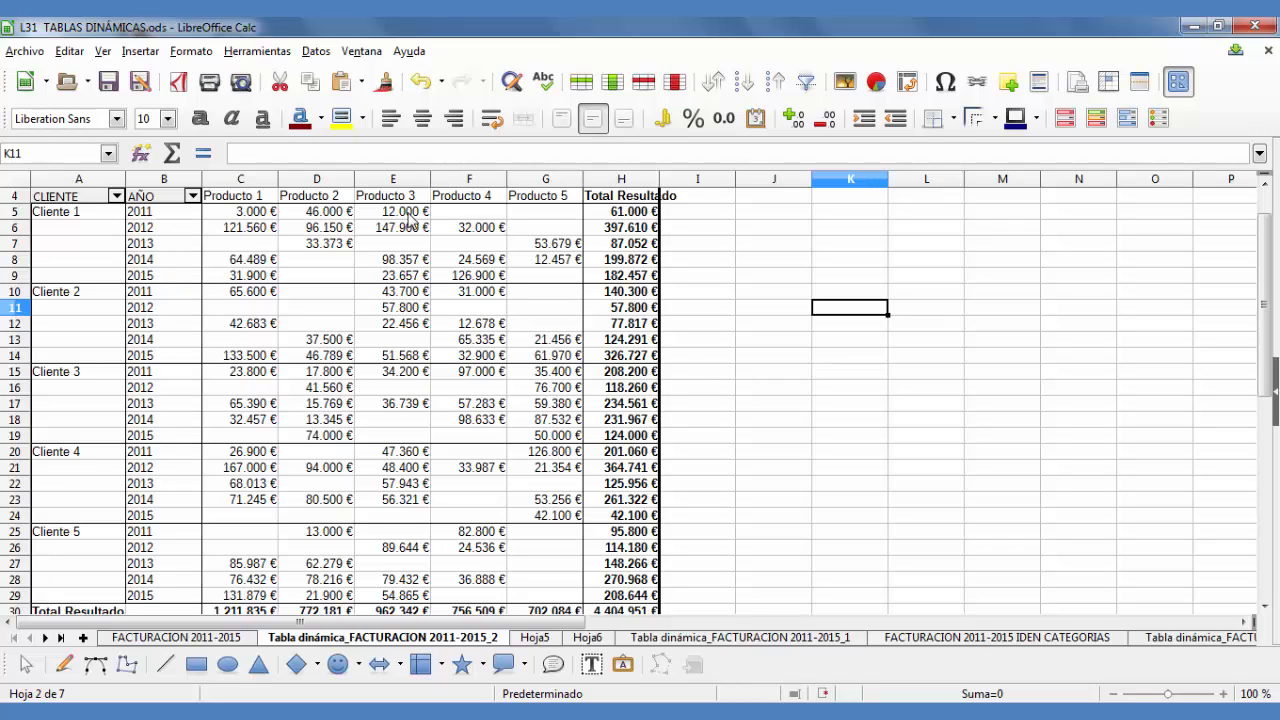
click(754, 264)
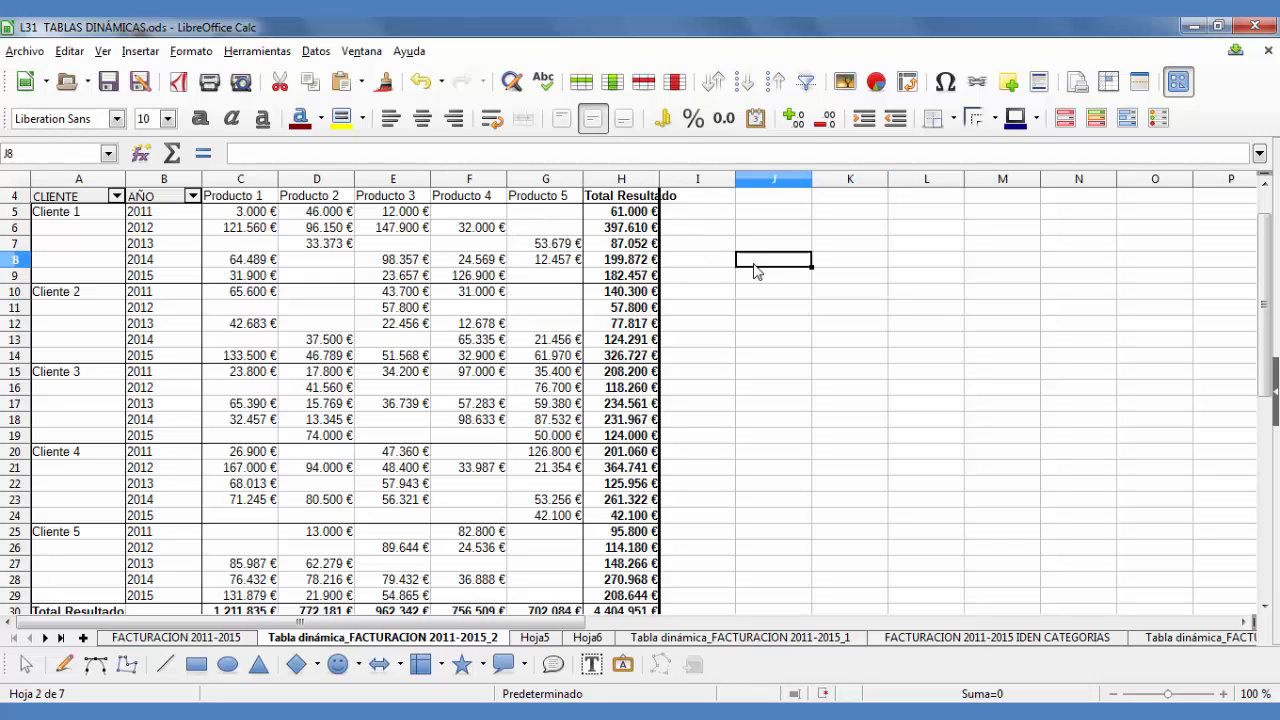